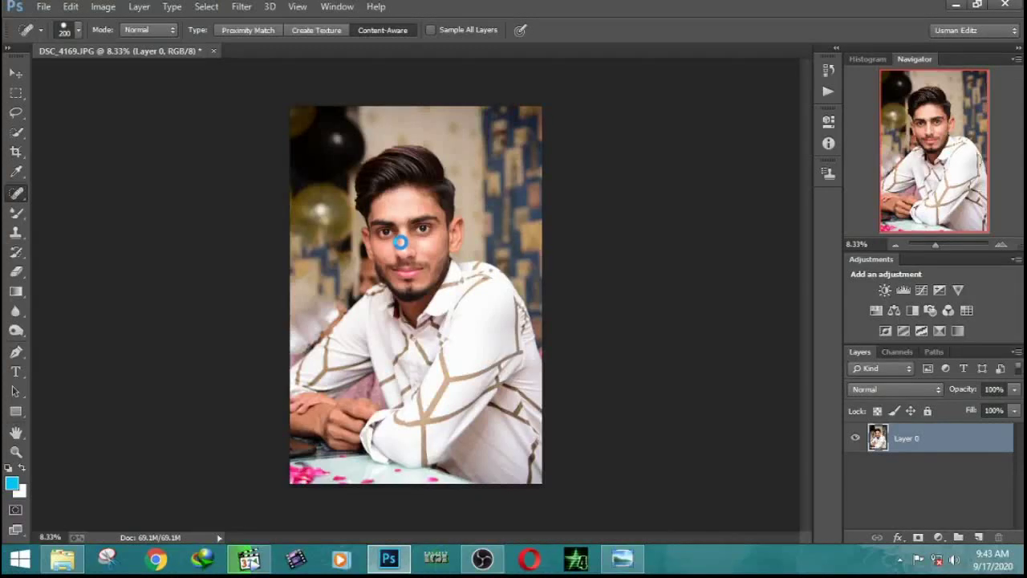
# Apply Camera Raw: Exposure -0.30, Contrast +10, Highlights -89, Shadows +14, Whites +7, Blacks -13, a little Clarity.
pyautogui.hotkey('ctrl', 'shift', 'a')
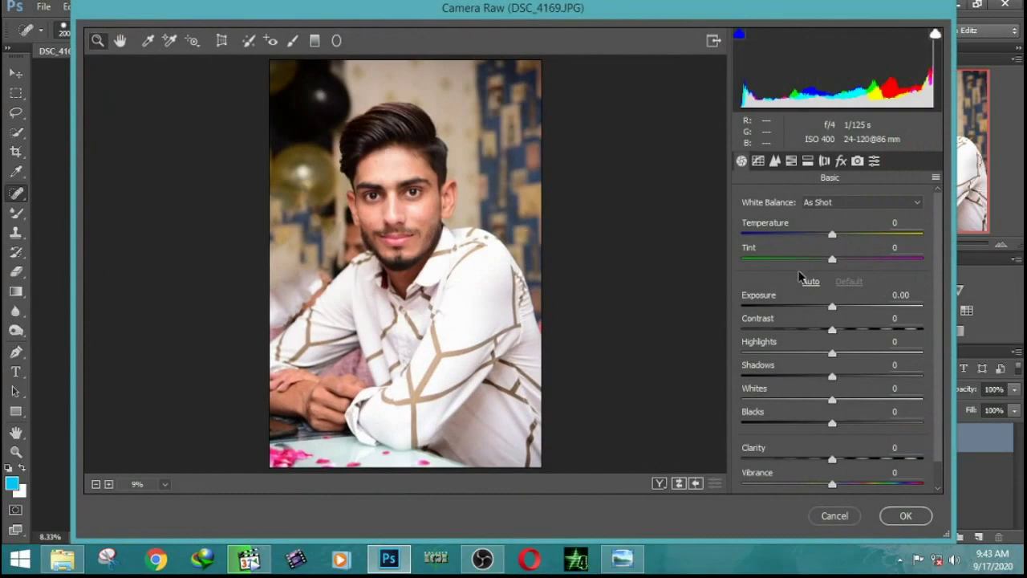
pyautogui.moveTo(835, 307); pyautogui.dragTo(827, 308)
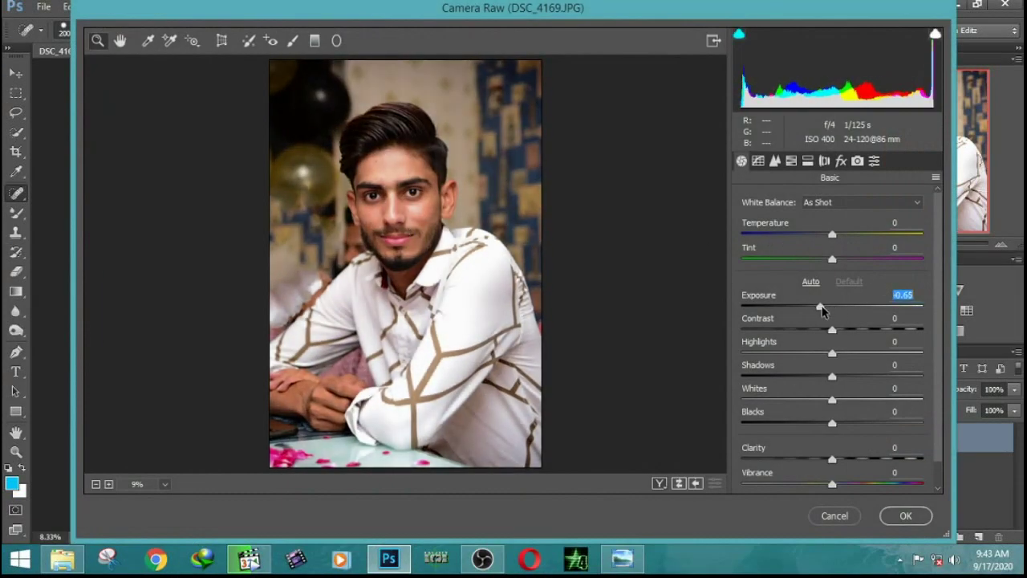
pyautogui.click(835, 332)
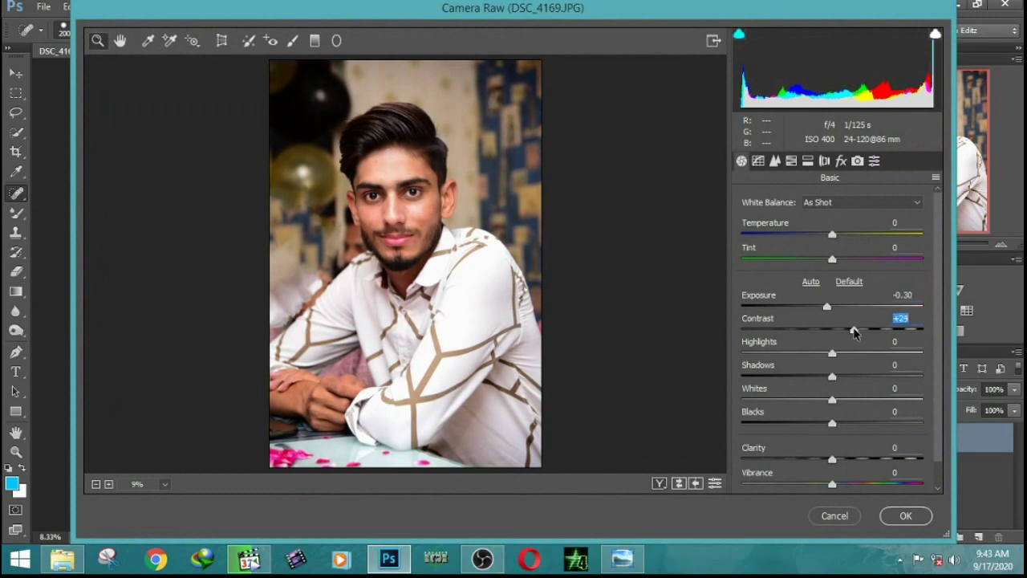
pyautogui.moveTo(840, 335); pyautogui.dragTo(852, 336)
pyautogui.moveTo(850, 332)
pyautogui.mouseDown()
pyautogui.moveTo(825, 354)
pyautogui.moveTo(752, 354)
pyautogui.mouseUp()
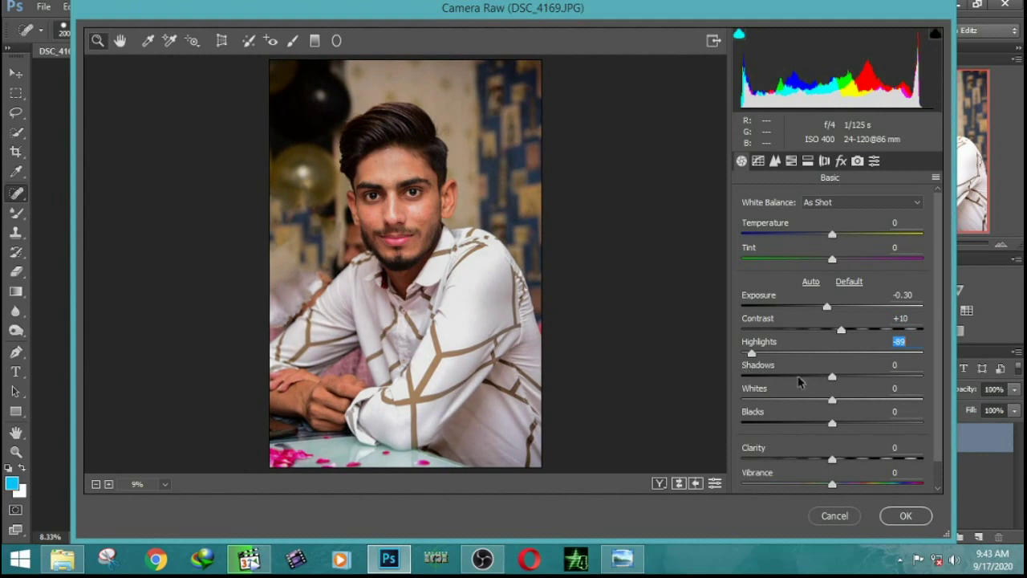
pyautogui.moveTo(840, 381); pyautogui.dragTo(848, 386)
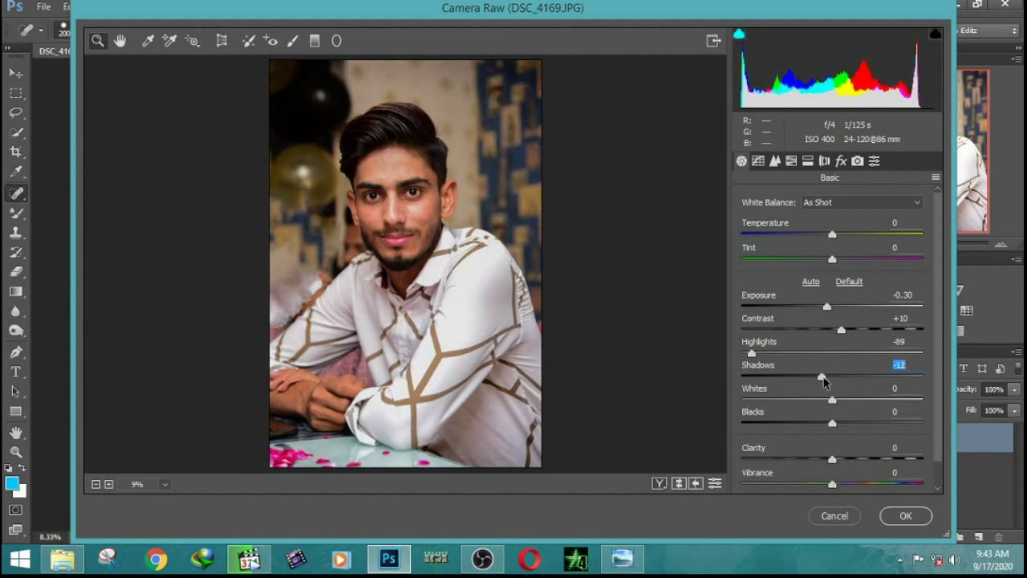
pyautogui.hotkey('shift', 'Up')
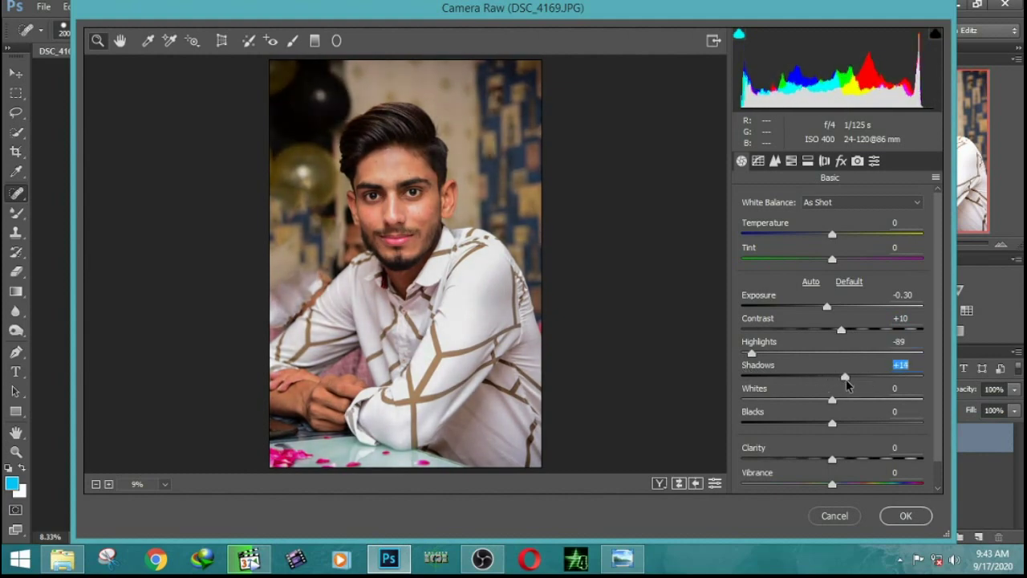
pyautogui.moveTo(833, 401); pyautogui.dragTo(838, 401)
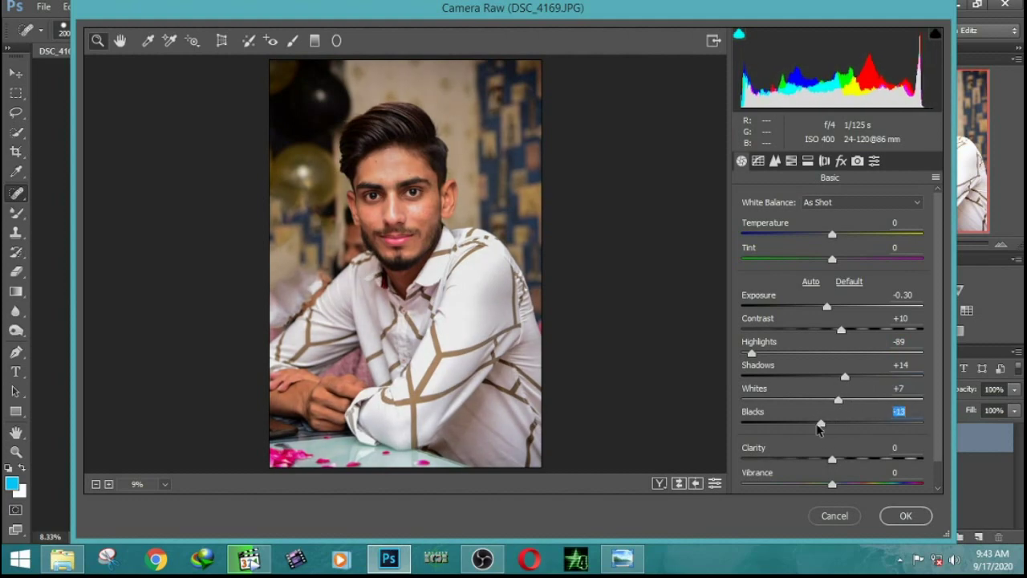
pyautogui.click(840, 459)
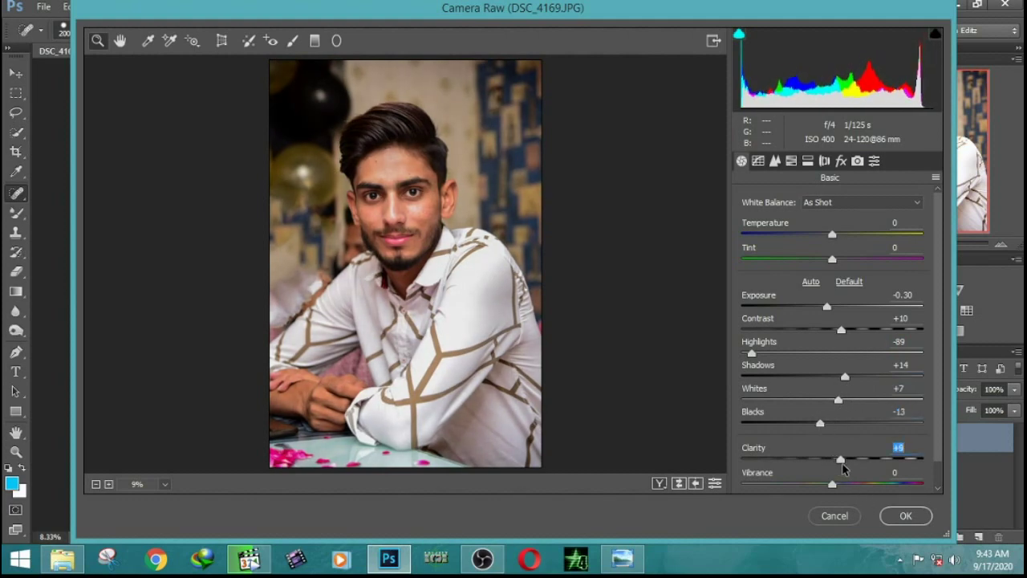
pyautogui.click(905, 516)
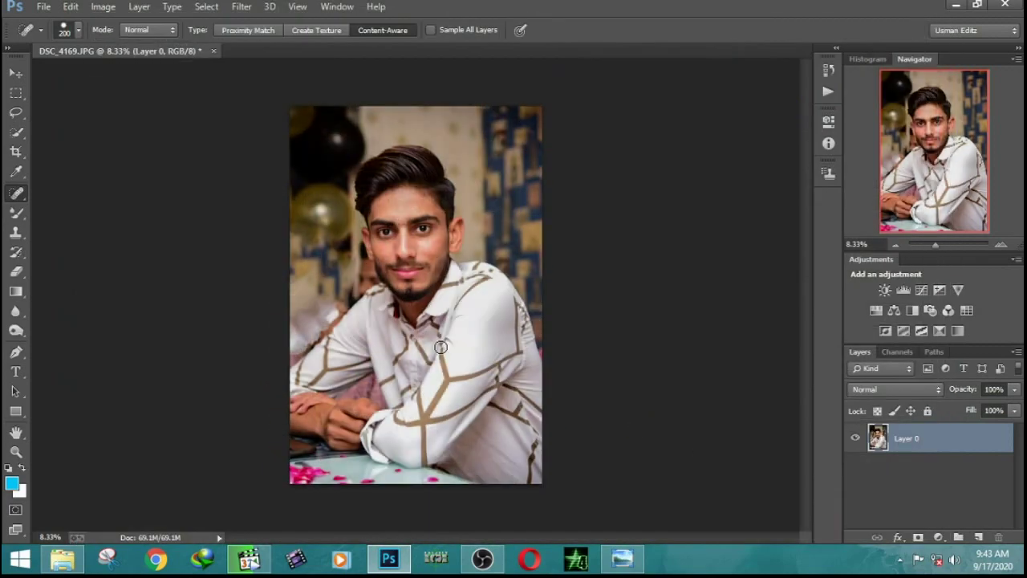
# Duplicate the photo layer and zoom Liquify in on the face with an enlarged warp brush.
pyautogui.hotkey('ctrl', 'j')
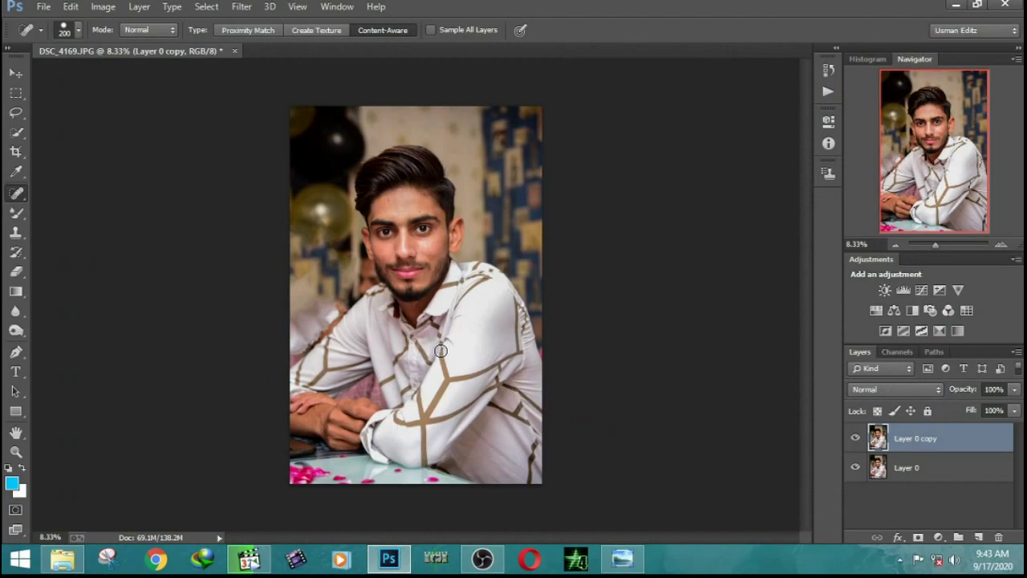
pyautogui.hotkey('ctrl', 'shift', 'x')
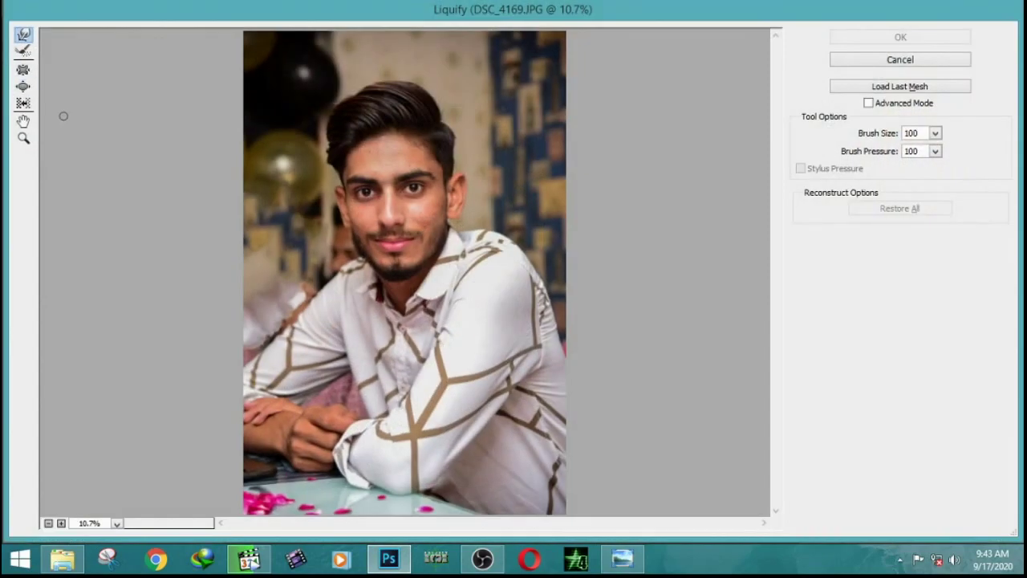
pyautogui.click(89, 124)
pyautogui.scroll(2, 160, 126)
pyautogui.scroll(2, 390, 294)
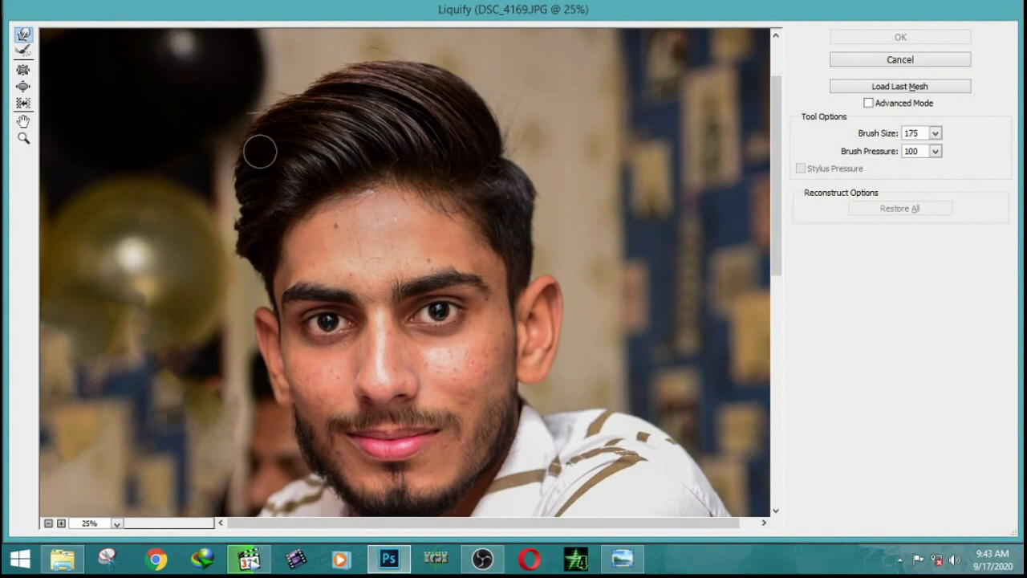
pyautogui.press(']')
pyautogui.press(']')
pyautogui.press(']')
pyautogui.press(']')
pyautogui.press(']')
pyautogui.press(']')
pyautogui.scroll(2, 273, 161)
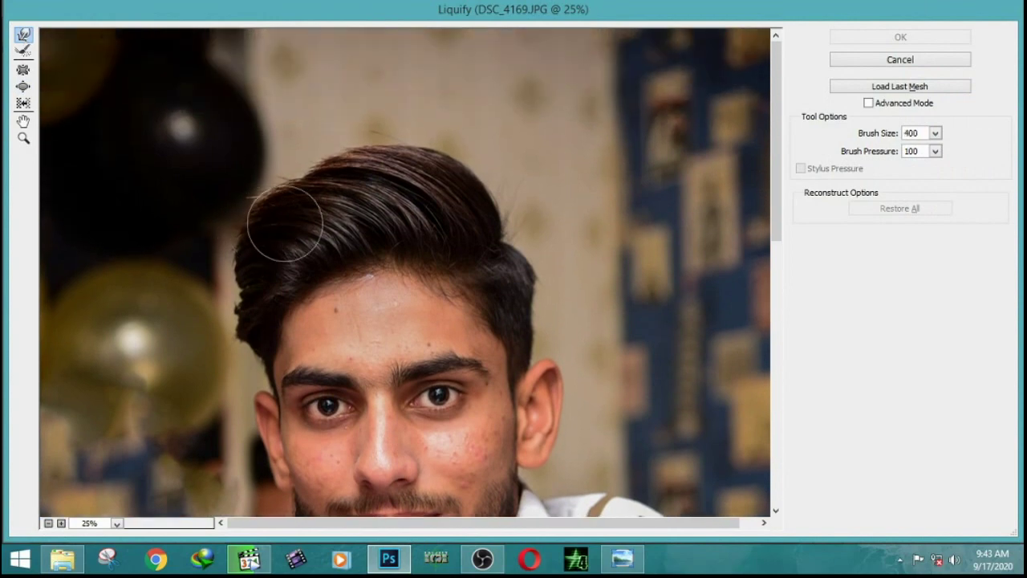
pyautogui.press(']')
pyautogui.press(']')
pyautogui.press(']')
pyautogui.press(']')
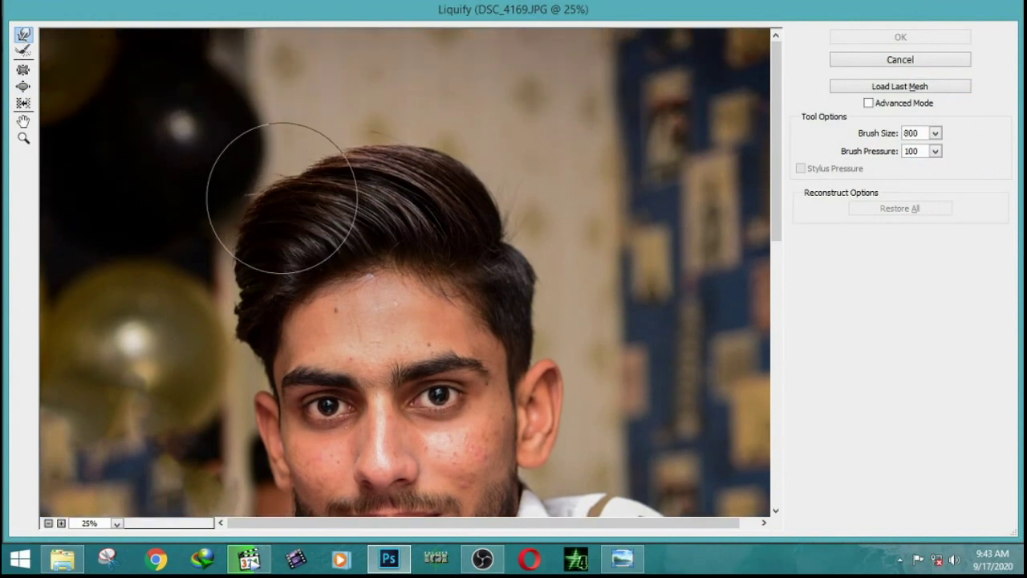
# Push the left and right edges of the hair outward, shrinking the brush to 500.
pyautogui.moveTo(282, 198); pyautogui.dragTo(514, 211)
pyautogui.moveTo(264, 229); pyautogui.dragTo(226, 256)
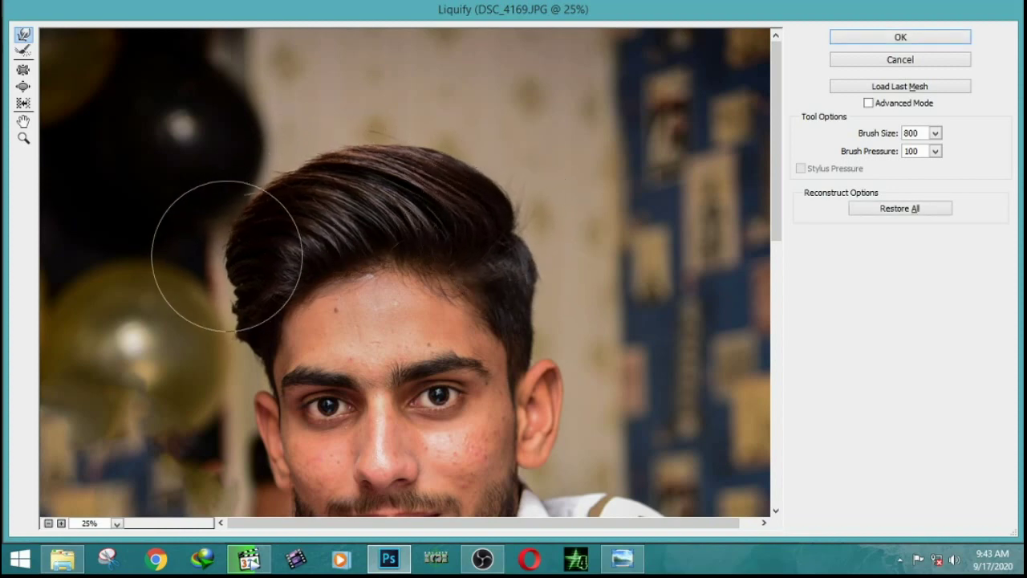
pyautogui.press('[')
pyautogui.press('[')
pyautogui.press('[')
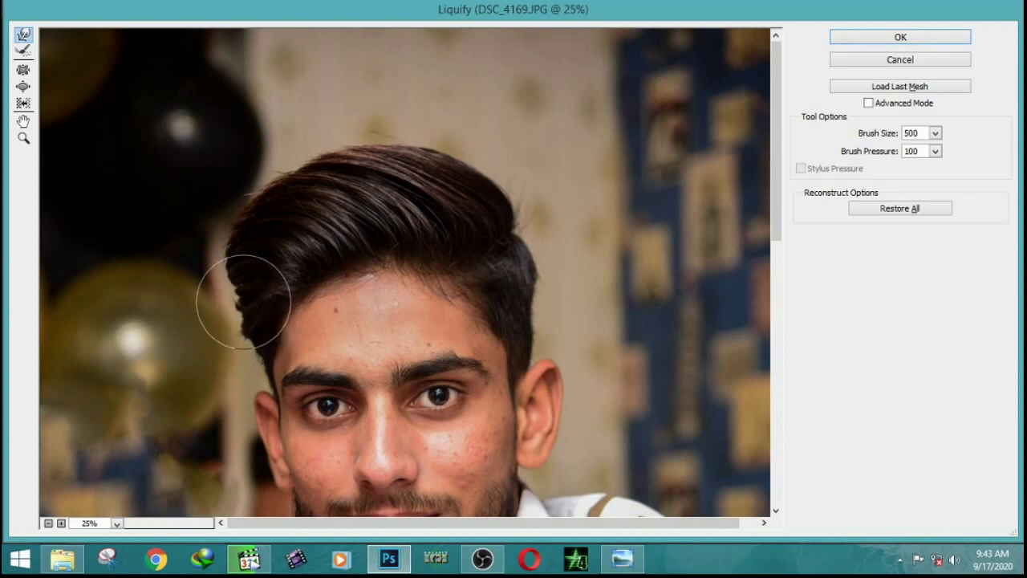
pyautogui.moveTo(243, 301); pyautogui.dragTo(236, 348)
pyautogui.press('[')
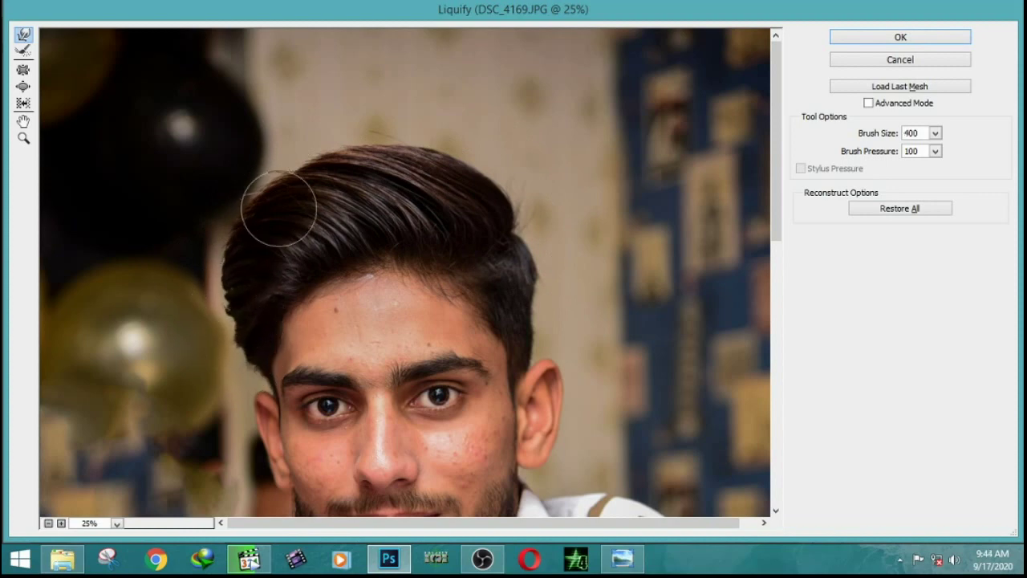
# With a 900 brush, lift the top of the hair and refine the crown shape.
pyautogui.press(']')
pyautogui.press(']')
pyautogui.press(']')
pyautogui.press(']')
pyautogui.press(']')
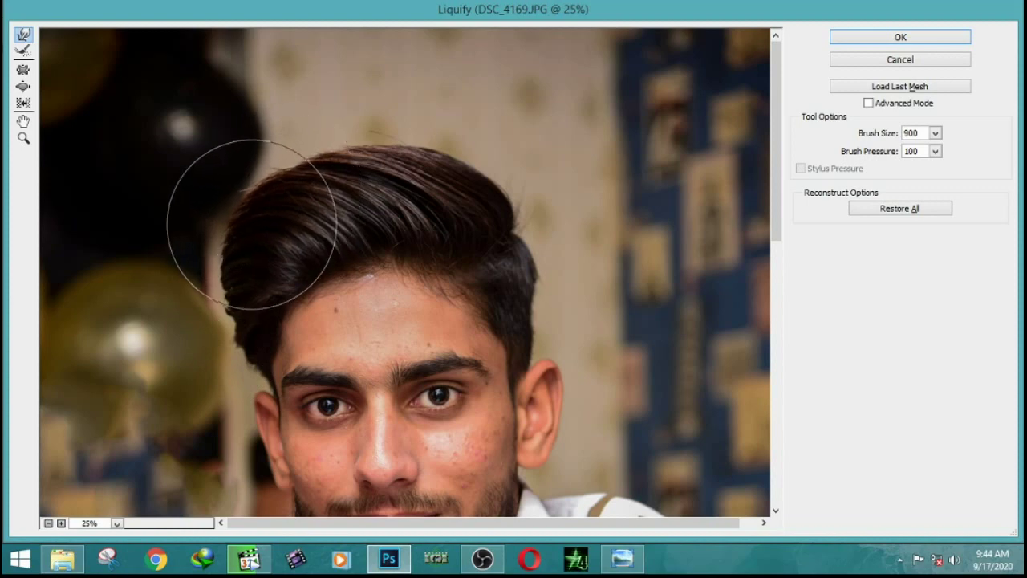
pyautogui.moveTo(314, 183); pyautogui.dragTo(332, 192)
pyautogui.moveTo(394, 176); pyautogui.dragTo(378, 167)
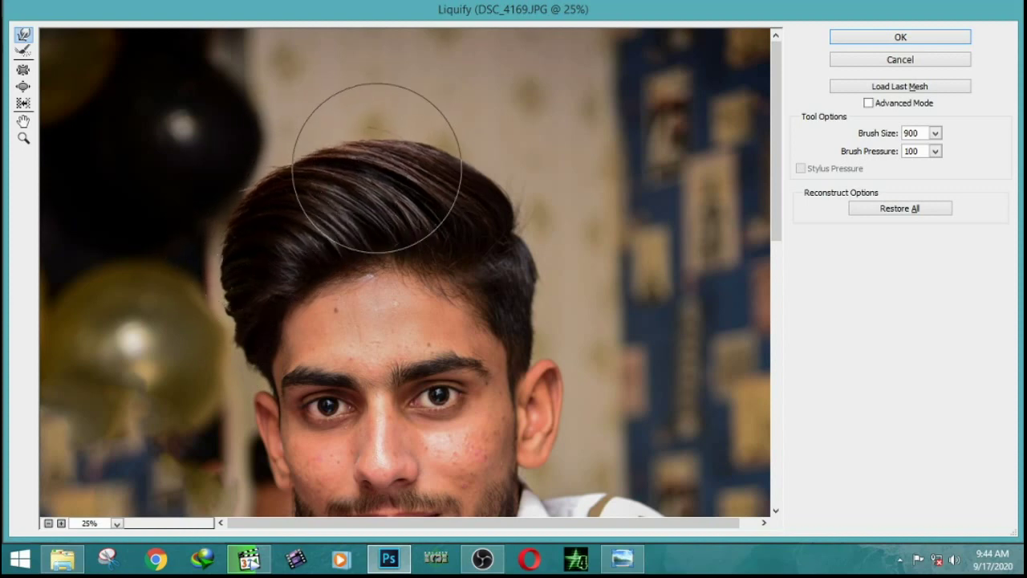
pyautogui.moveTo(433, 197); pyautogui.dragTo(450, 188)
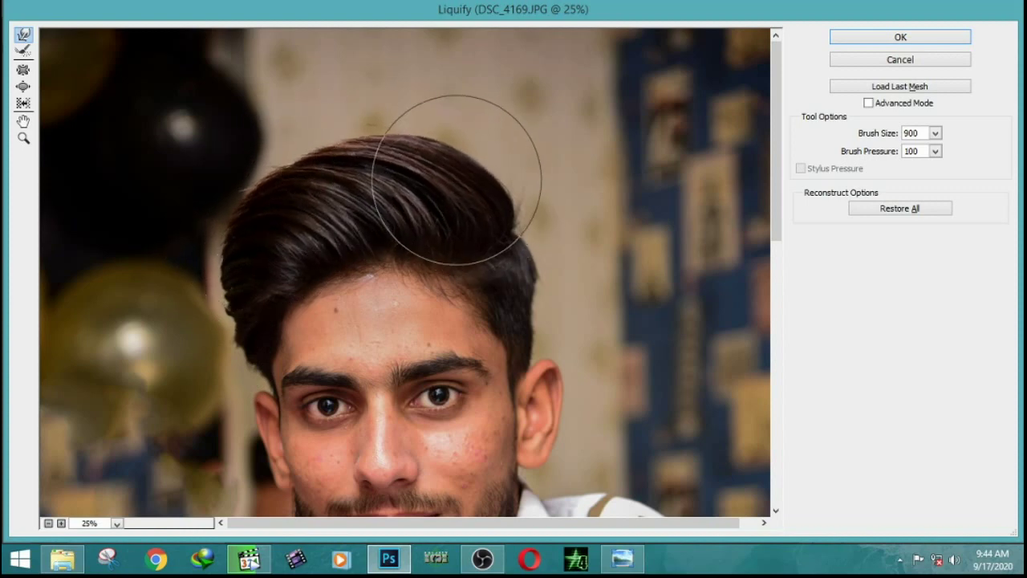
pyautogui.moveTo(508, 236); pyautogui.dragTo(436, 211)
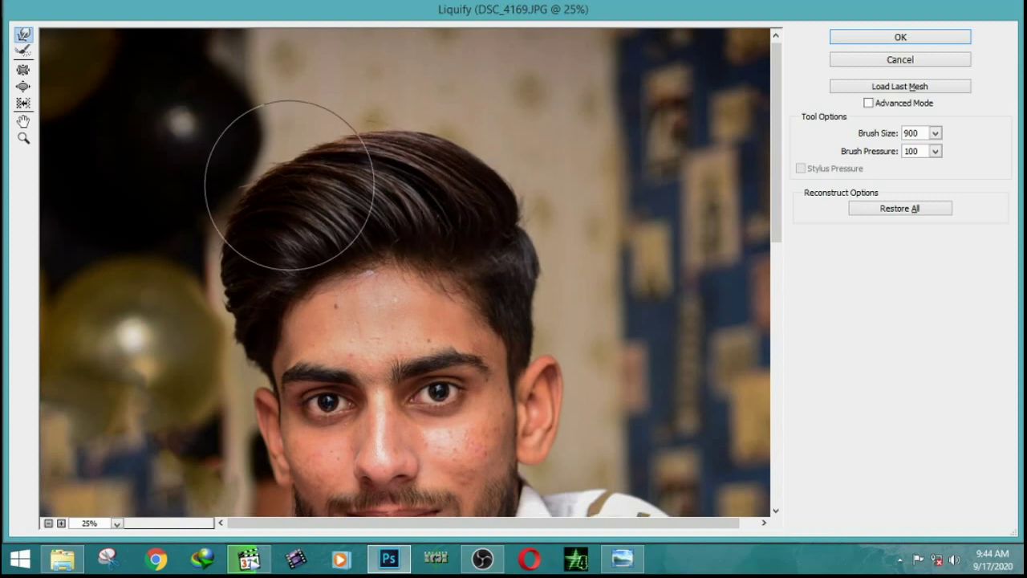
pyautogui.moveTo(302, 149)
pyautogui.mouseDown()
pyautogui.moveTo(351, 166)
pyautogui.moveTo(314, 157)
pyautogui.moveTo(355, 137)
pyautogui.mouseUp()
pyautogui.scroll(-1, 271, 211)
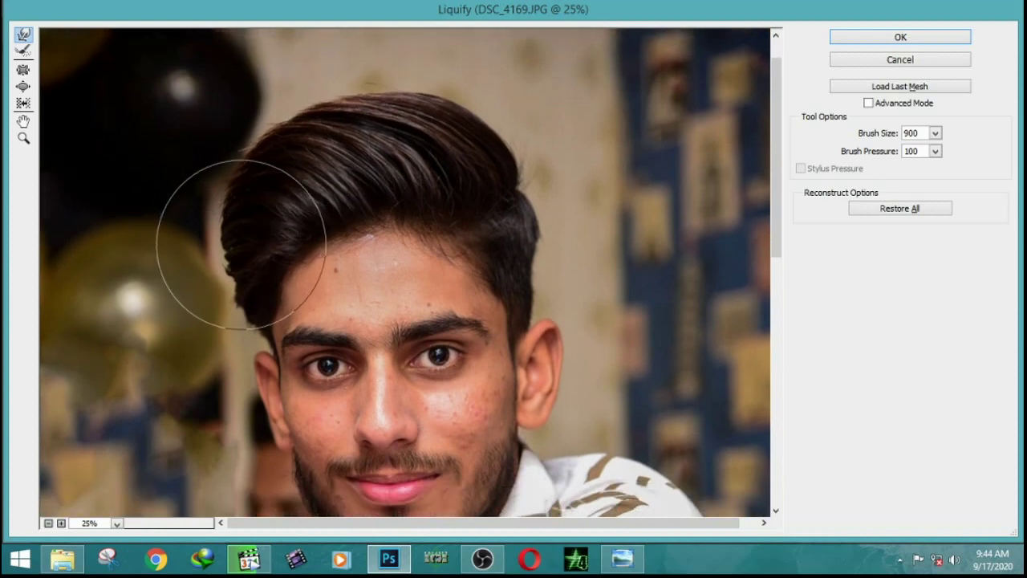
# Shrink the warp brush to 300 and reshape the beard outline around the chin and left jaw.
pyautogui.scroll(-2, 241, 245)
pyautogui.press('[')
pyautogui.press('[')
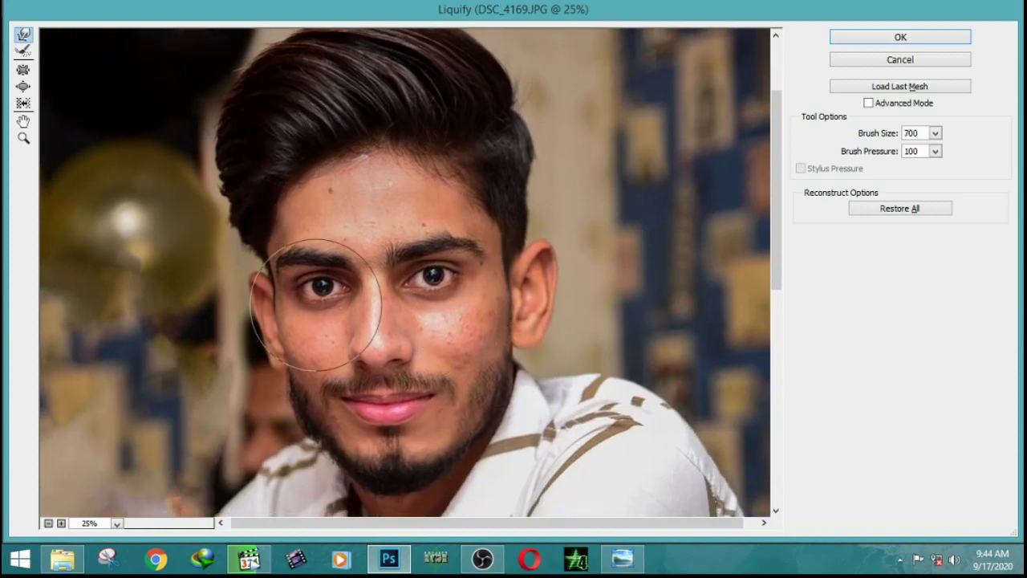
pyautogui.press('[')
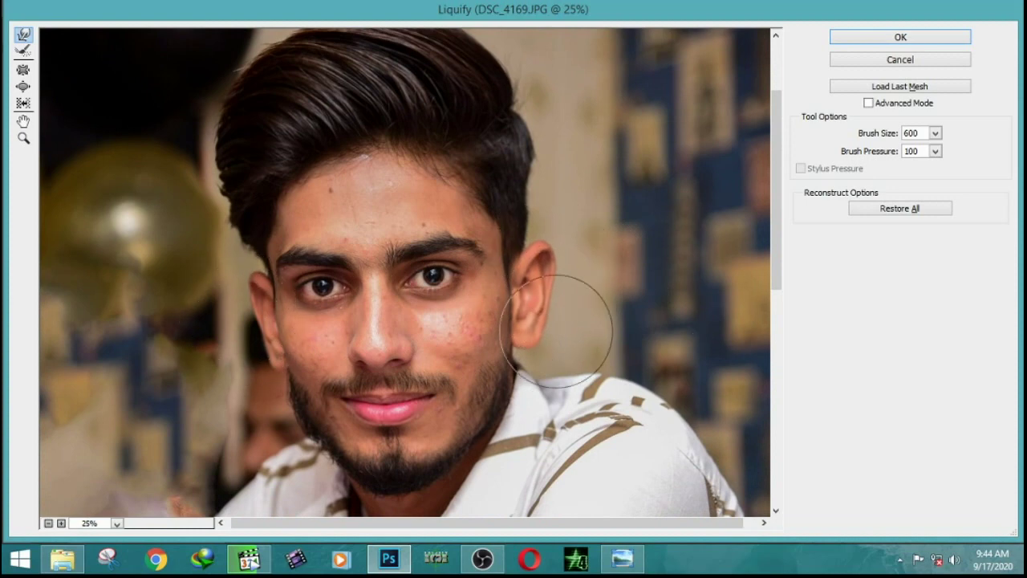
pyautogui.scroll(-1, 513, 345)
pyautogui.scroll(-1, 458, 362)
pyautogui.press('[')
pyautogui.press('[')
pyautogui.press('[')
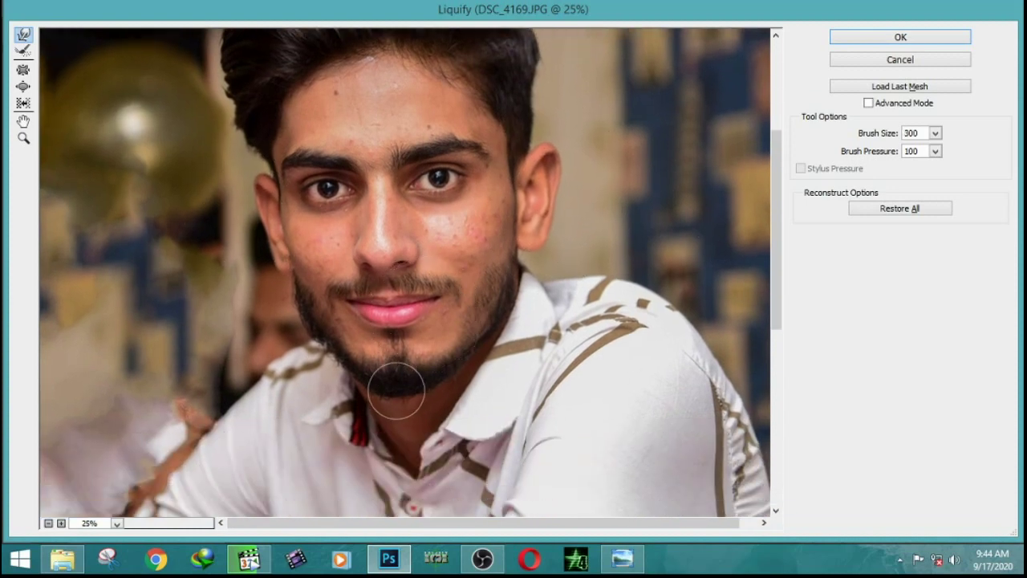
pyautogui.moveTo(397, 390); pyautogui.dragTo(448, 379)
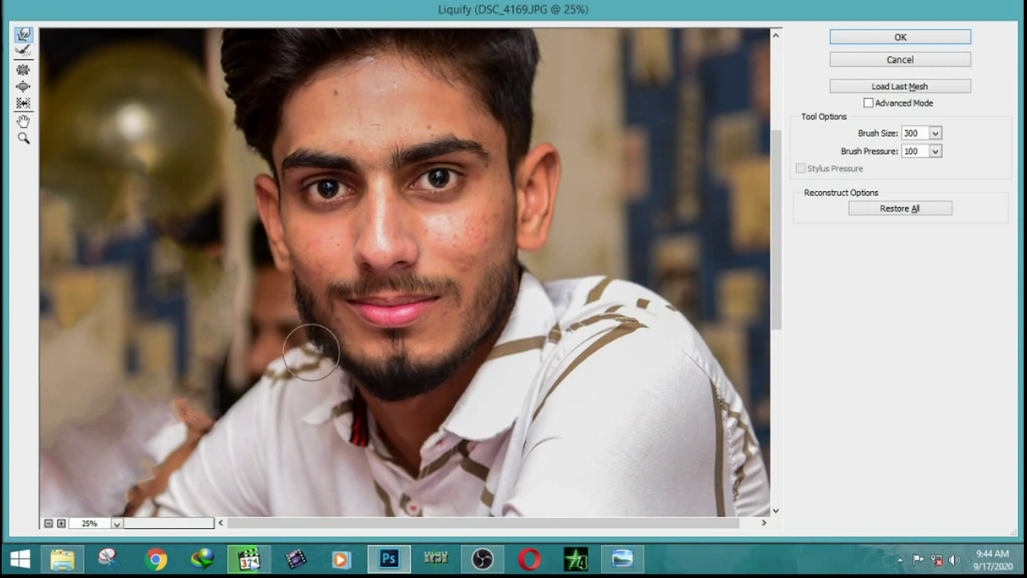
pyautogui.moveTo(311, 353)
pyautogui.mouseDown()
pyautogui.moveTo(340, 356)
pyautogui.moveTo(340, 367)
pyautogui.mouseUp()
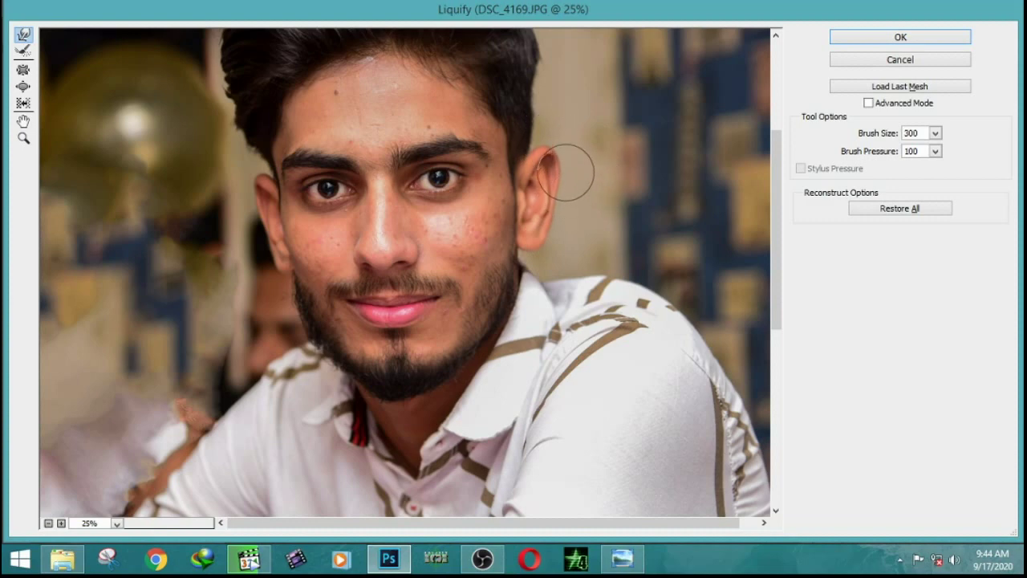
# Tidy the hair edges at both temples and apply the Liquify reshaping.
pyautogui.scroll(3, 554, 176)
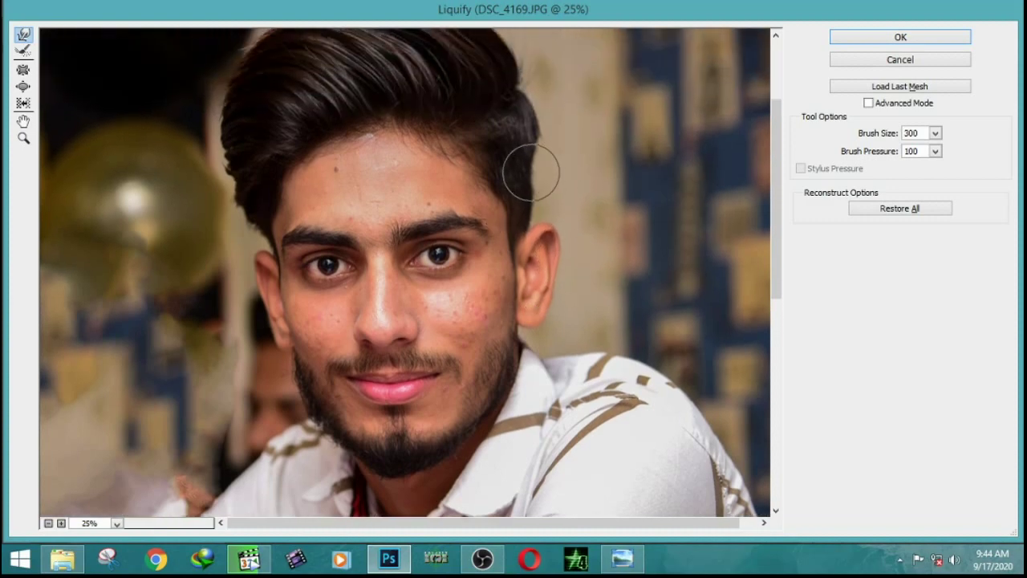
pyautogui.scroll(3, 534, 151)
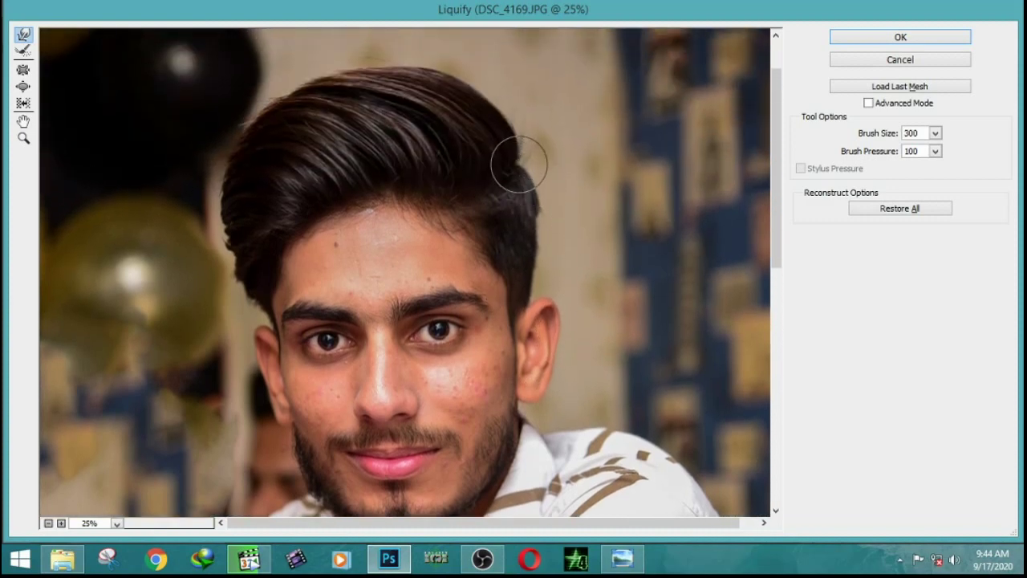
pyautogui.moveTo(519, 165); pyautogui.dragTo(505, 142)
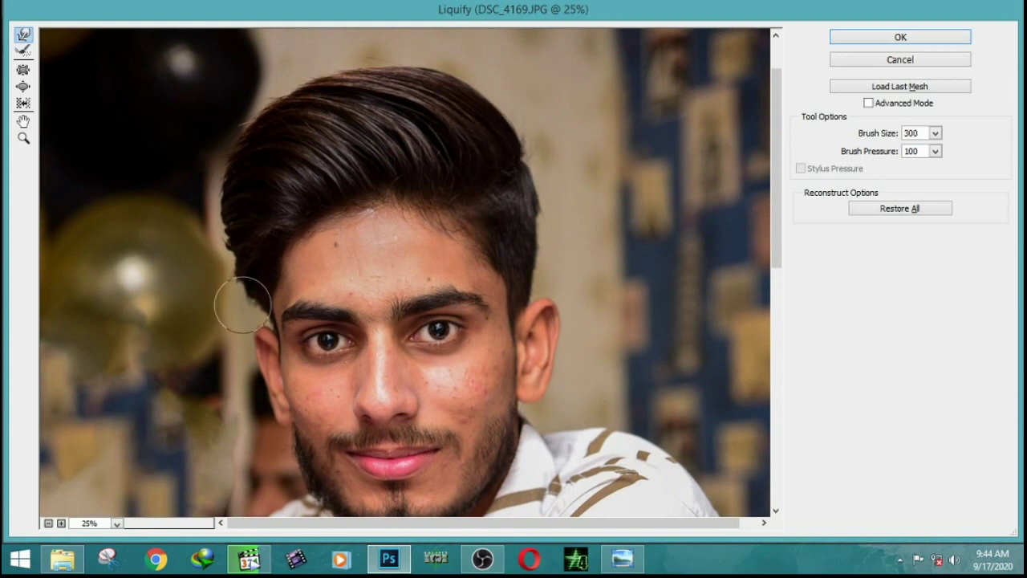
pyautogui.moveTo(243, 305); pyautogui.dragTo(228, 239)
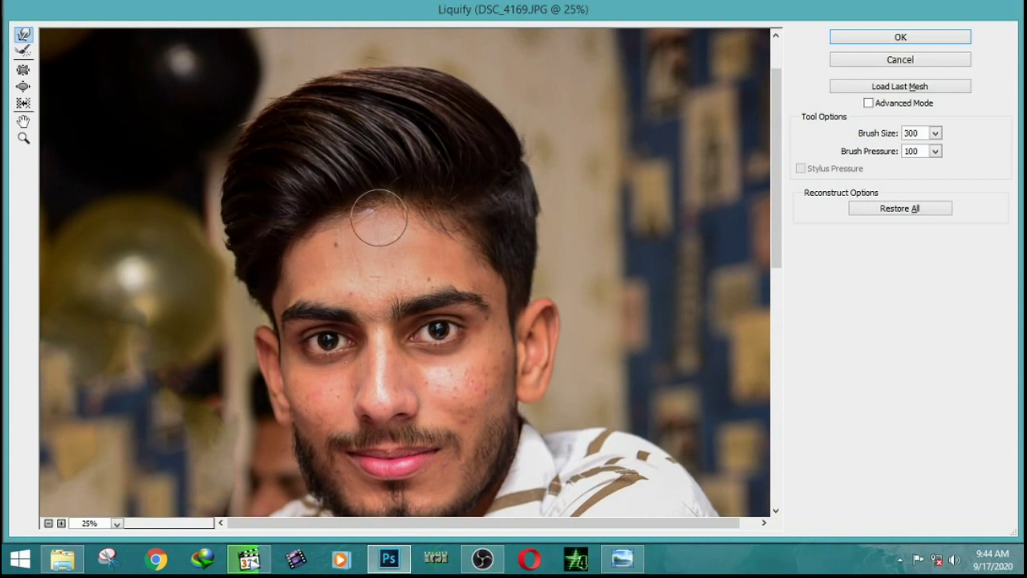
pyautogui.click(835, 37)
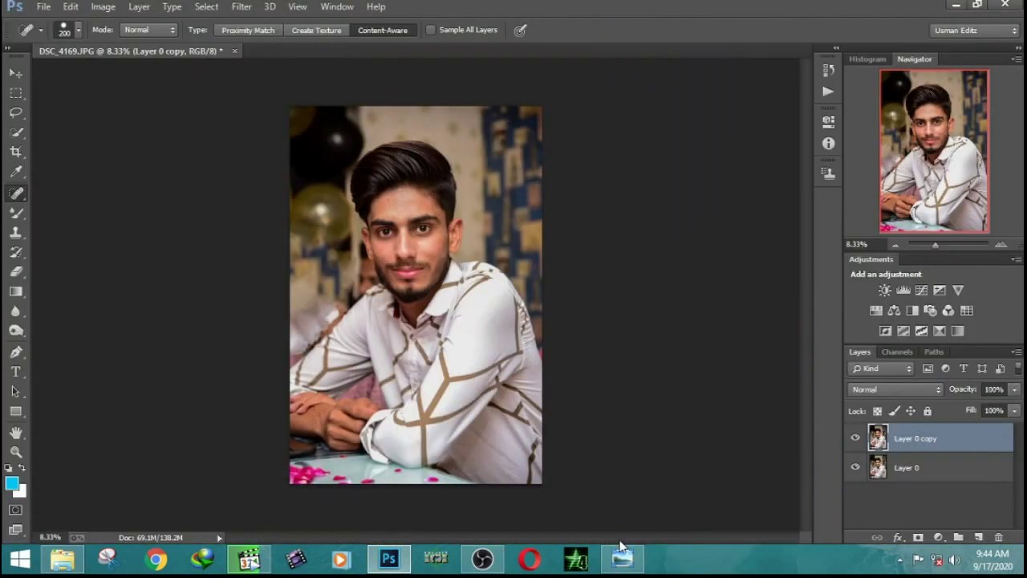
# Zoom in, toggle Layer 0 copy on and off to compare, then remove the copy.
pyautogui.hotkey('ctrl', '+')
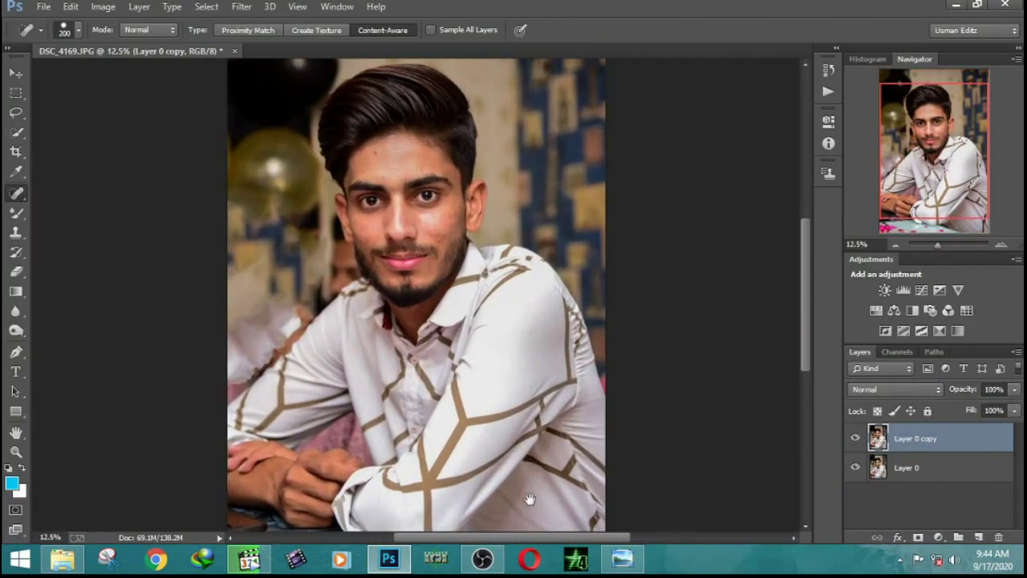
pyautogui.scroll(1, 481, 409)
pyautogui.hotkey('ctrl', '+')
pyautogui.scroll(1, 493, 385)
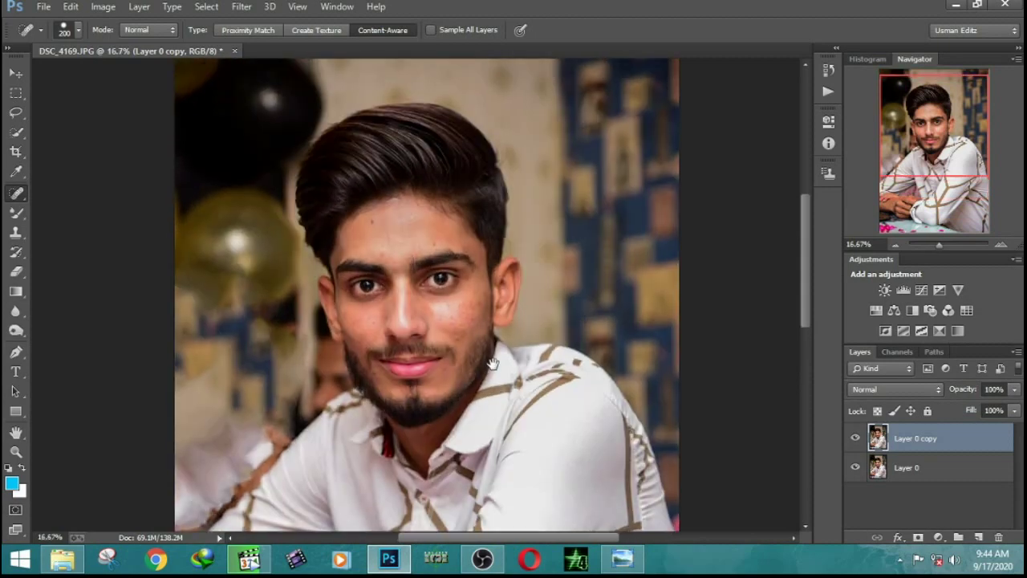
pyautogui.click(855, 440)
pyautogui.click(854, 440)
pyautogui.click(855, 440)
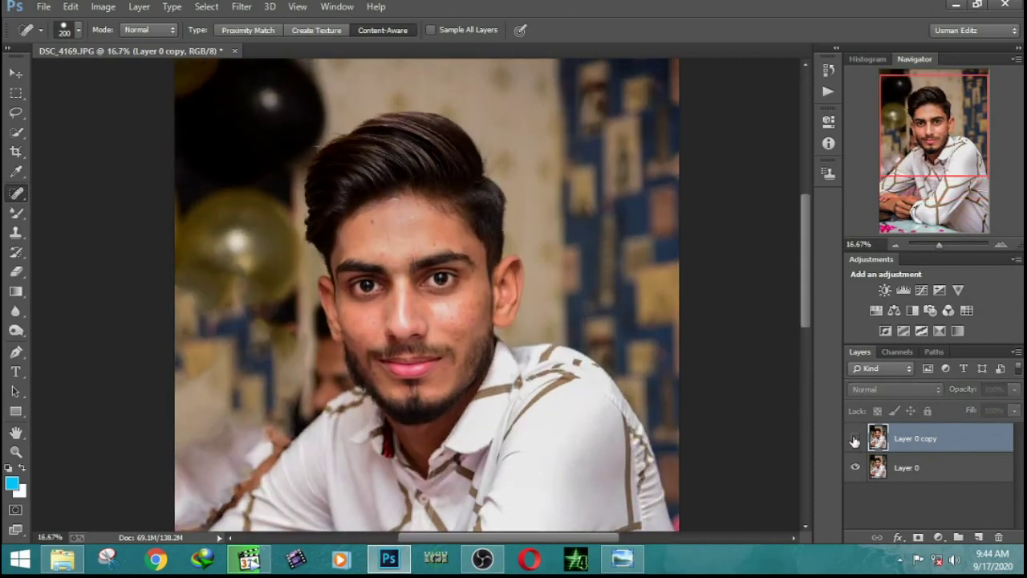
pyautogui.click(854, 440)
pyautogui.click(854, 440)
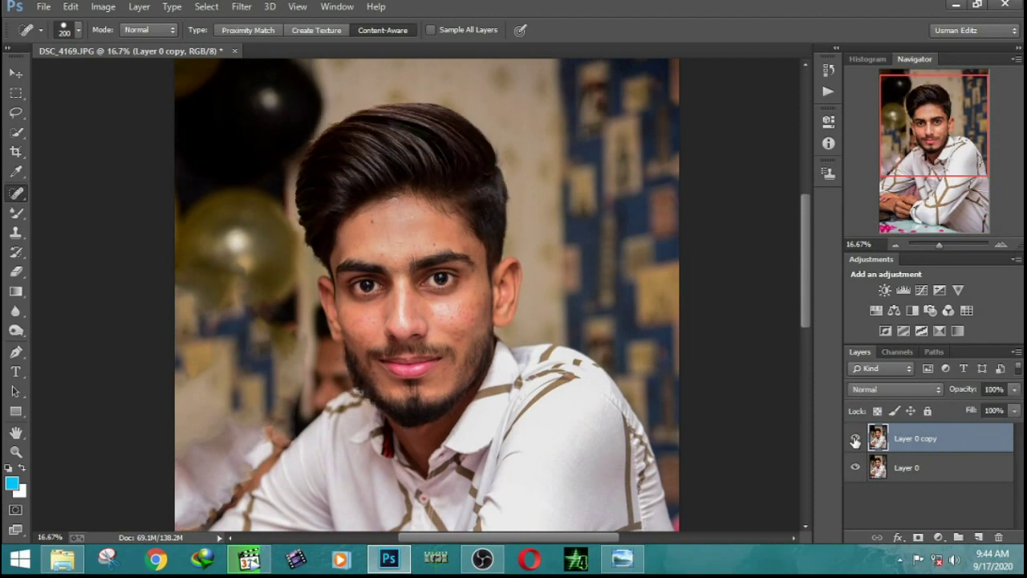
pyautogui.hotkey('ctrl', 'z')
pyautogui.hotkey('ctrl', 'z')
pyautogui.hotkey('ctrl', 'z')
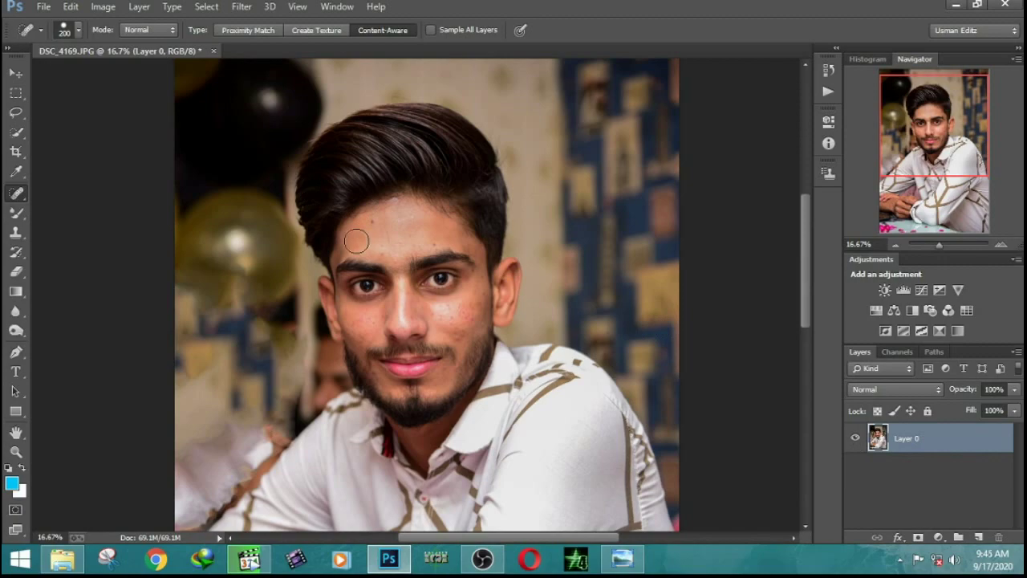
# Duplicate the photo layer and spot-heal the first forehead blemishes with a smaller brush.
pyautogui.hotkey('ctrl', '+')
pyautogui.hotkey('ctrl', '+')
pyautogui.hotkey('ctrl', '+')
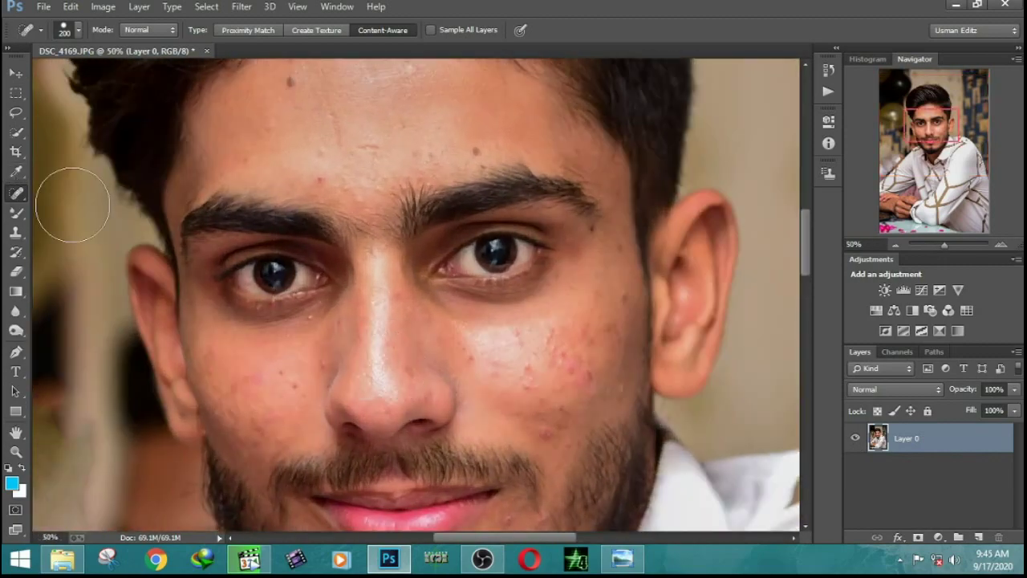
pyautogui.moveTo(294, 159); pyautogui.dragTo(318, 230)
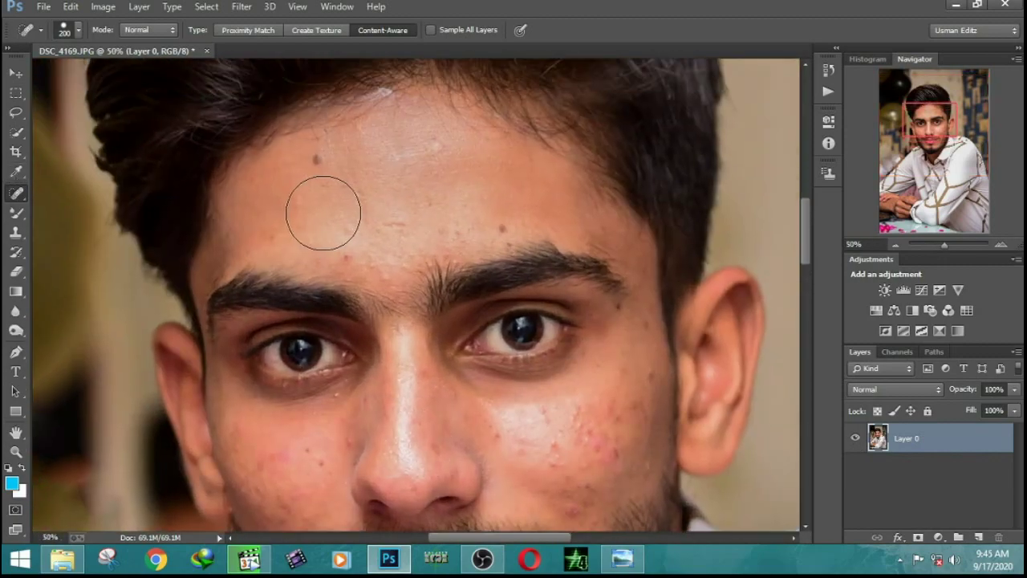
pyautogui.hotkey('ctrl', 'j')
pyautogui.press('[')
pyautogui.press('[')
pyautogui.press('[')
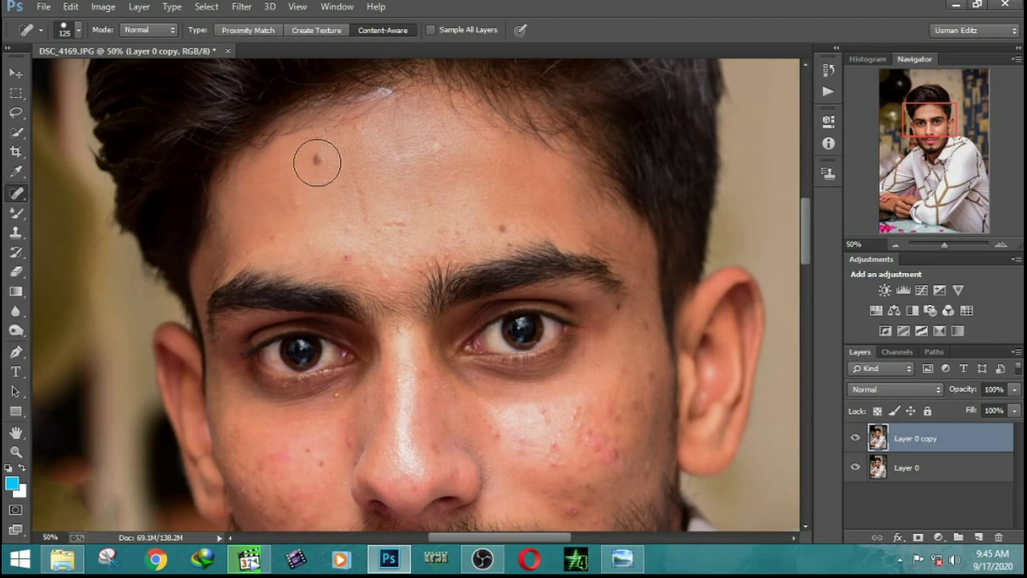
pyautogui.click(319, 161)
pyautogui.click(347, 251)
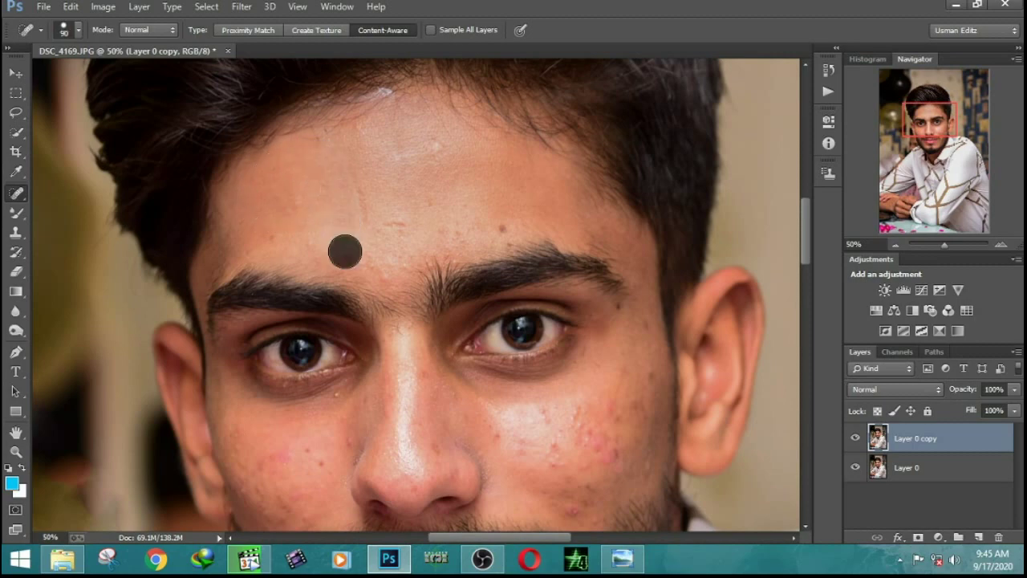
pyautogui.click(279, 233)
pyautogui.click(396, 222)
pyautogui.click(362, 215)
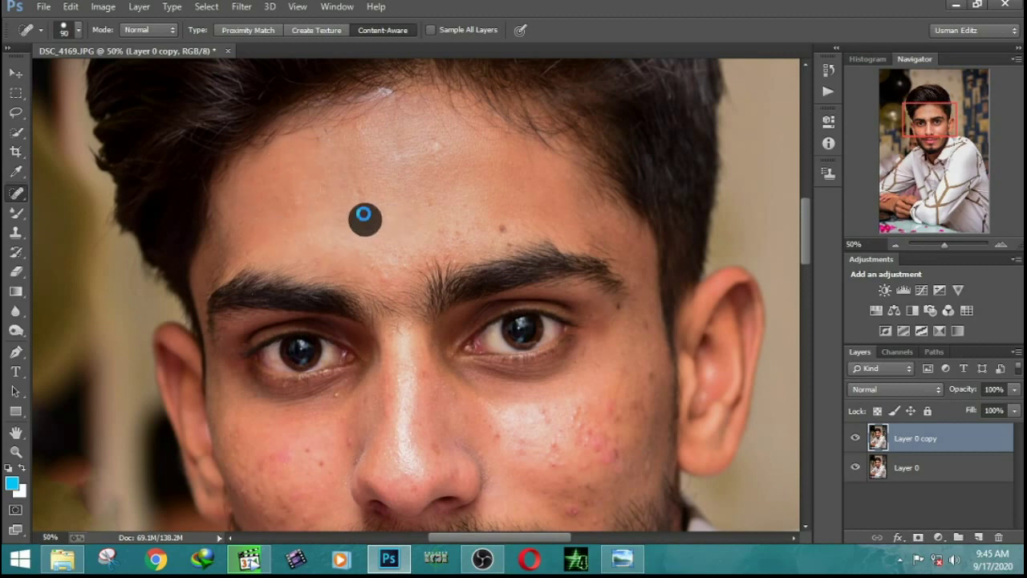
# Heal the remaining forehead blemishes and the spot above the eyebrow.
pyautogui.press('p')
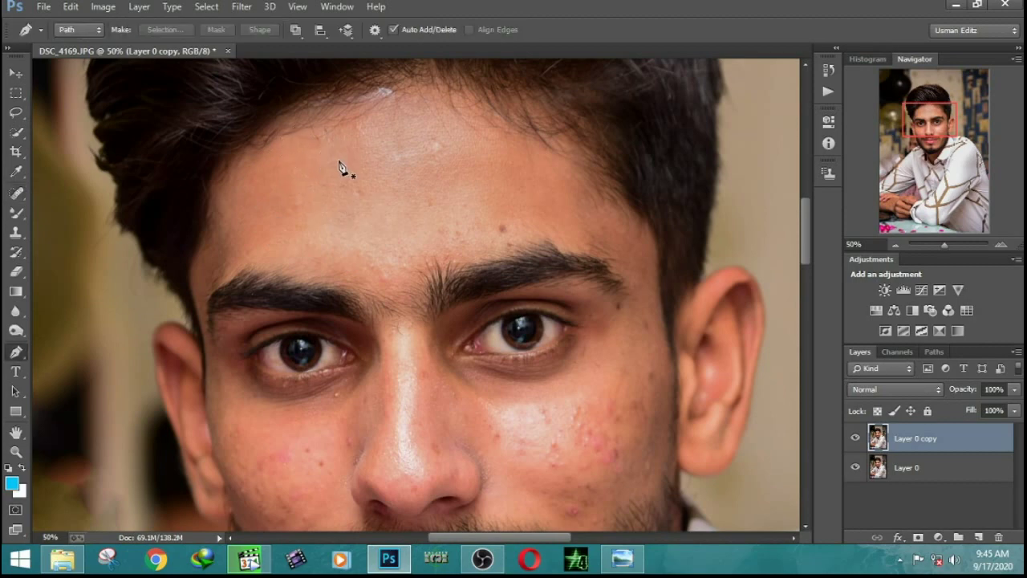
pyautogui.click(15, 193)
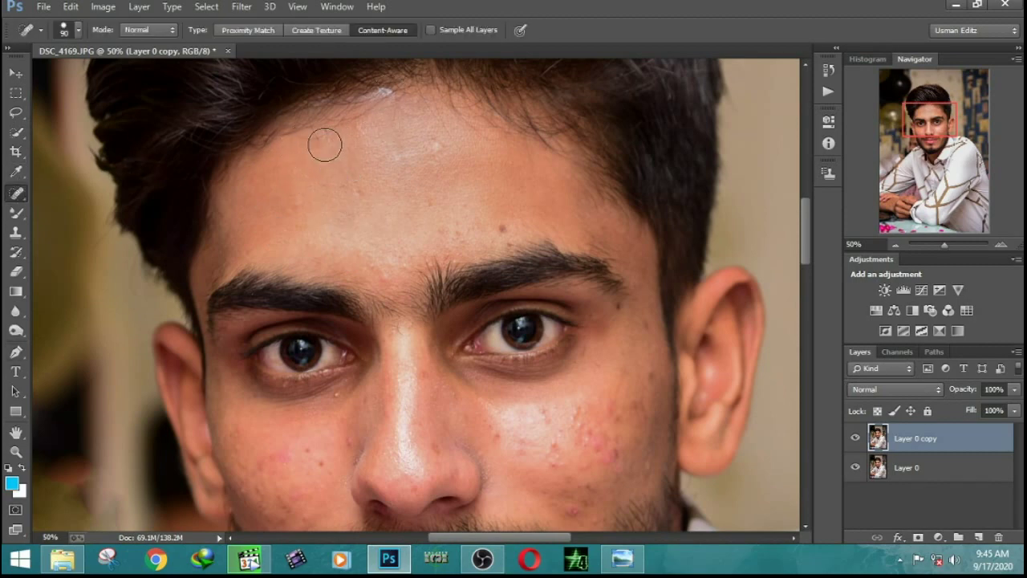
pyautogui.click(308, 146)
pyautogui.click(434, 154)
pyautogui.click(500, 220)
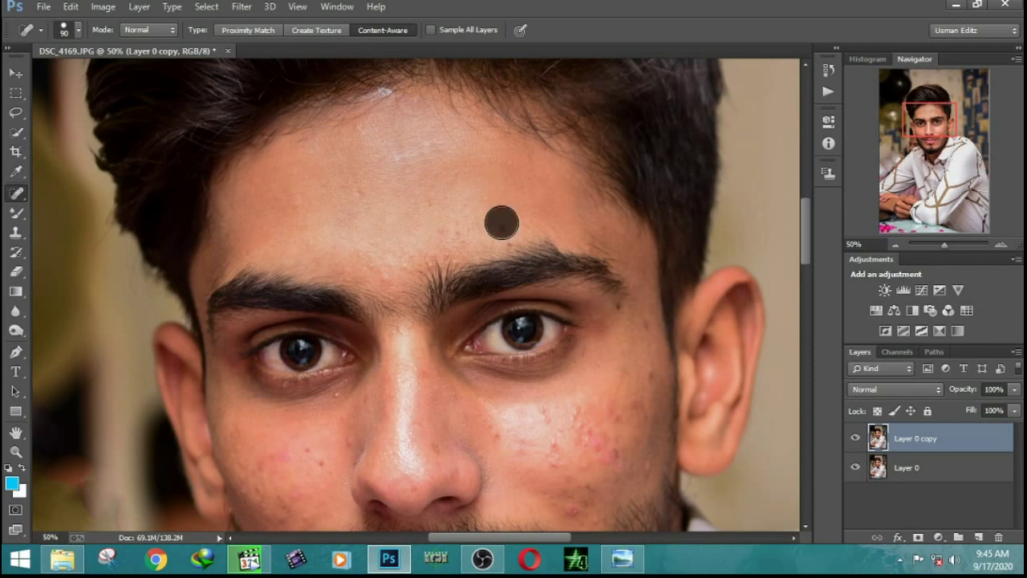
pyautogui.click(460, 229)
pyautogui.click(377, 201)
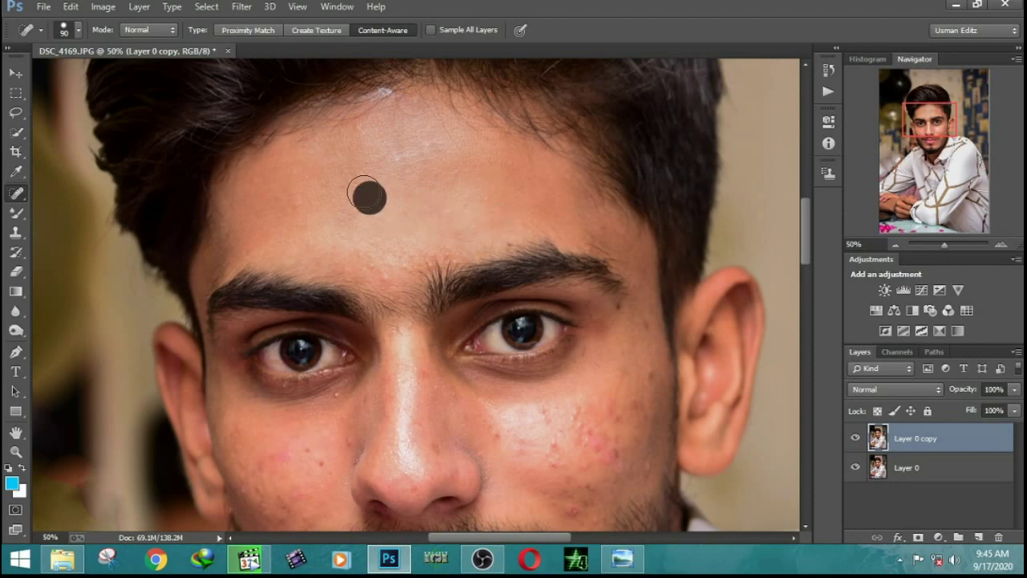
# Heal the cluster of blemishes across the right-side cheek.
pyautogui.moveTo(501, 208); pyautogui.dragTo(495, 196)
pyautogui.scroll(-2, 481, 176)
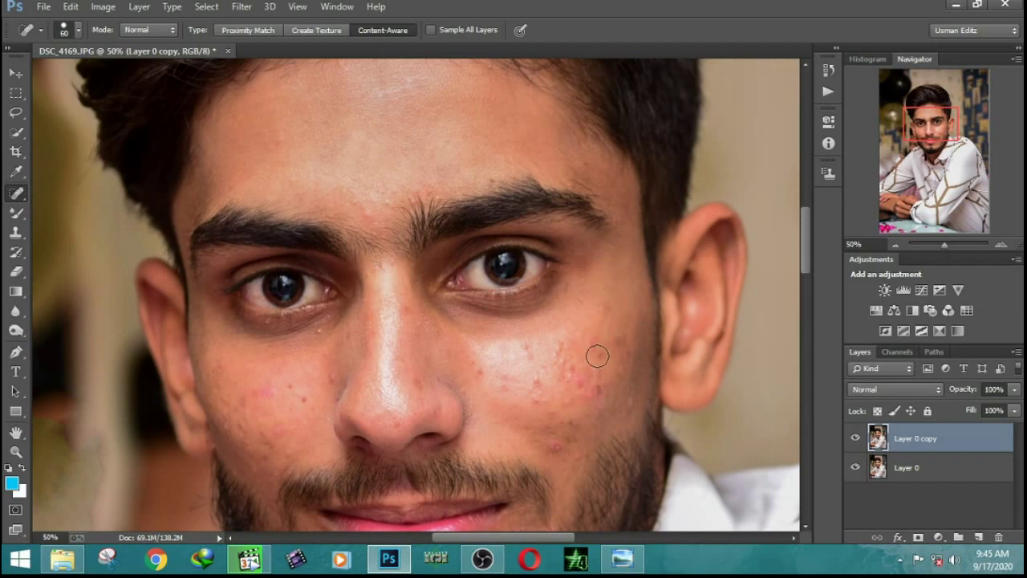
pyautogui.click(532, 383)
pyautogui.click(558, 440)
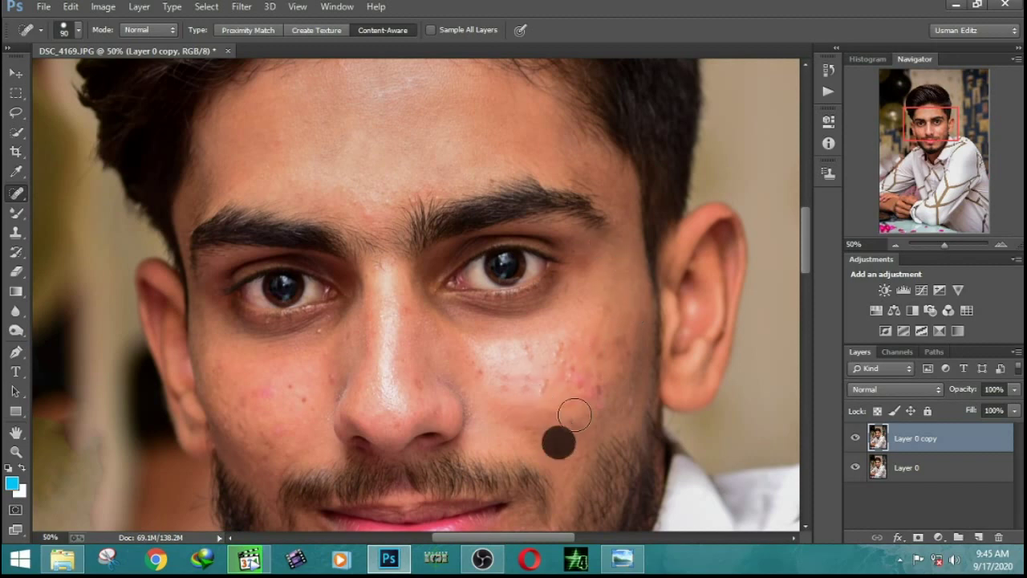
pyautogui.click(585, 398)
pyautogui.click(568, 376)
pyautogui.click(583, 353)
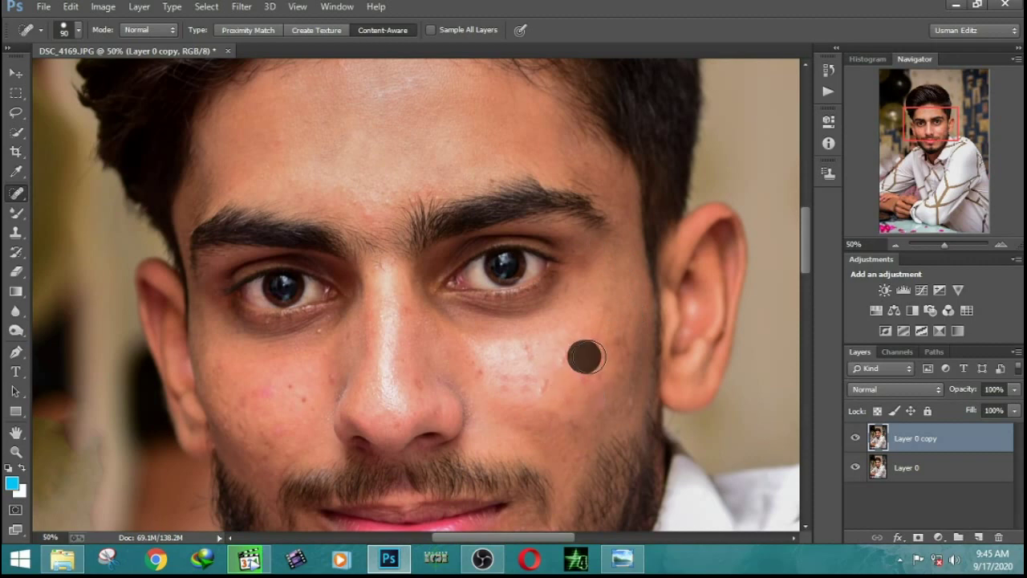
pyautogui.click(537, 377)
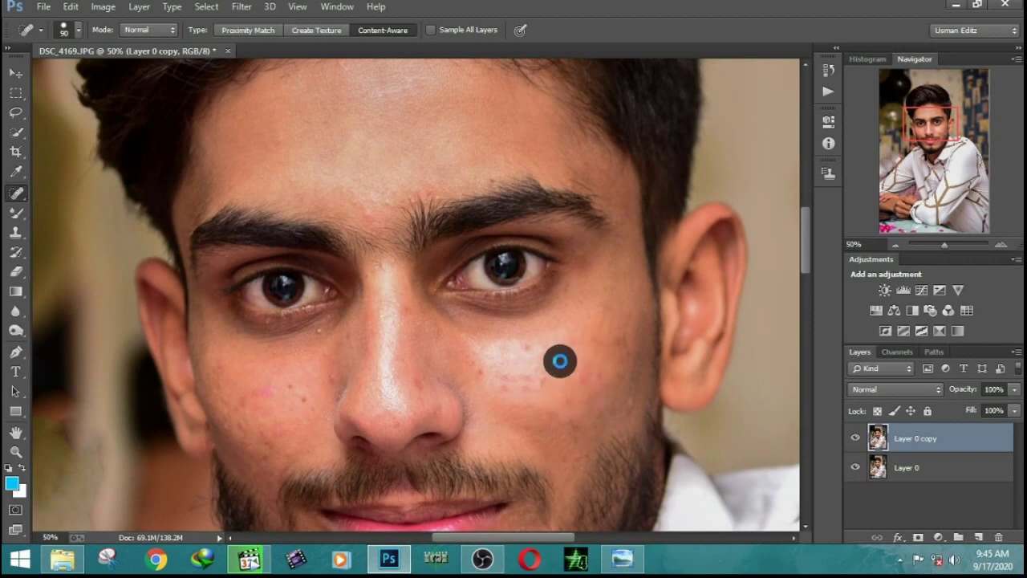
pyautogui.click(538, 365)
pyautogui.click(557, 363)
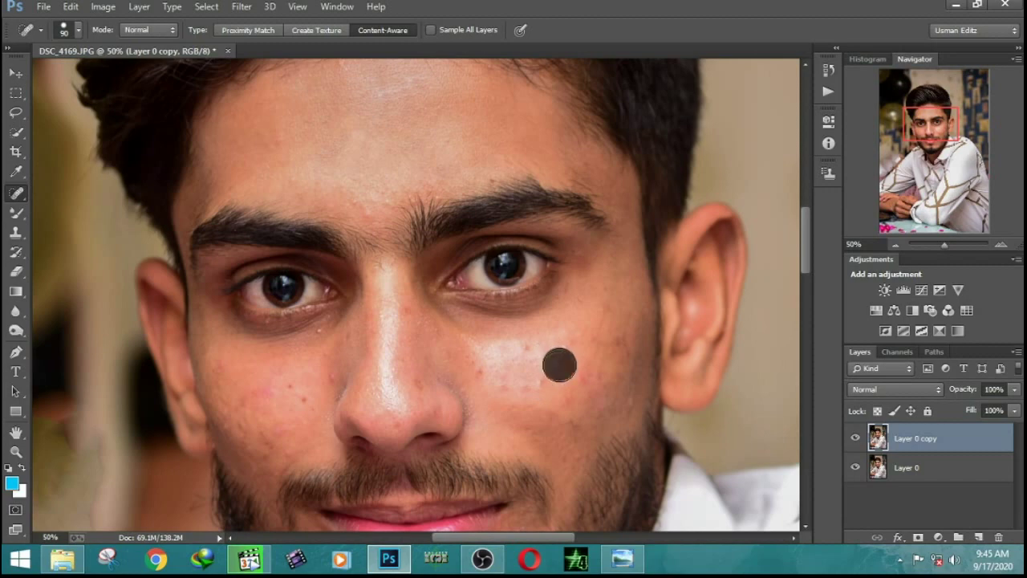
# Compare with the original, heal three spots beside the nose, and enlarge the brush.
pyautogui.click(855, 438)
pyautogui.click(475, 377)
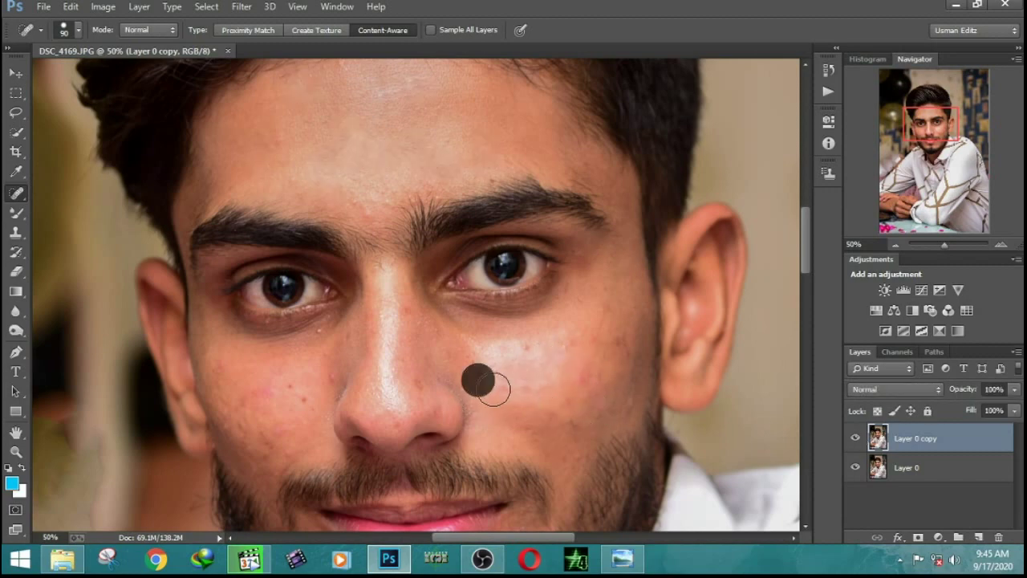
pyautogui.click(505, 398)
pyautogui.click(487, 413)
pyautogui.press(']')
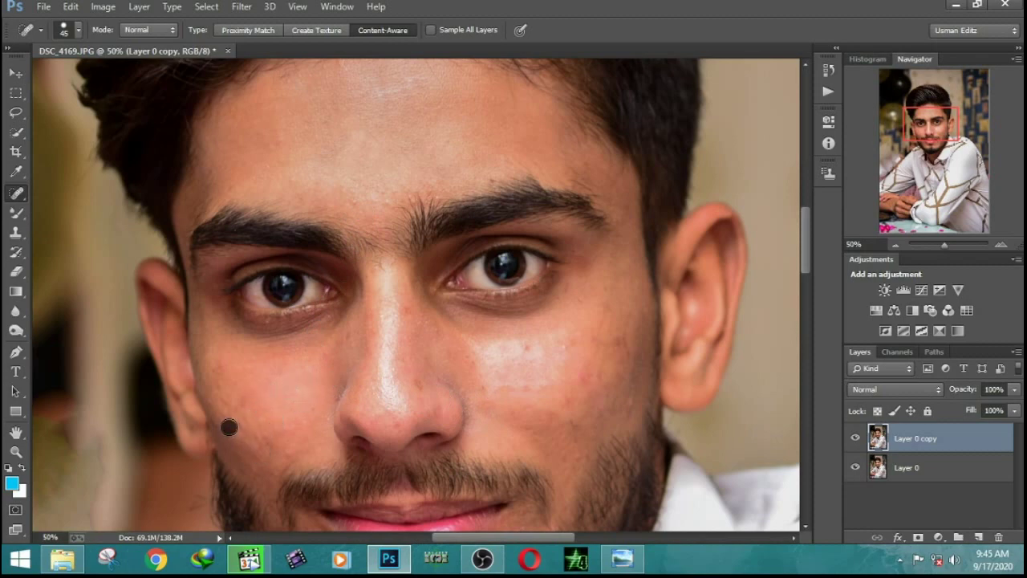
# Heal blemishes along the other cheek and pan down over the cheeks and beard.
pyautogui.moveTo(227, 400); pyautogui.dragTo(249, 411)
pyautogui.moveTo(380, 247); pyautogui.dragTo(393, 350)
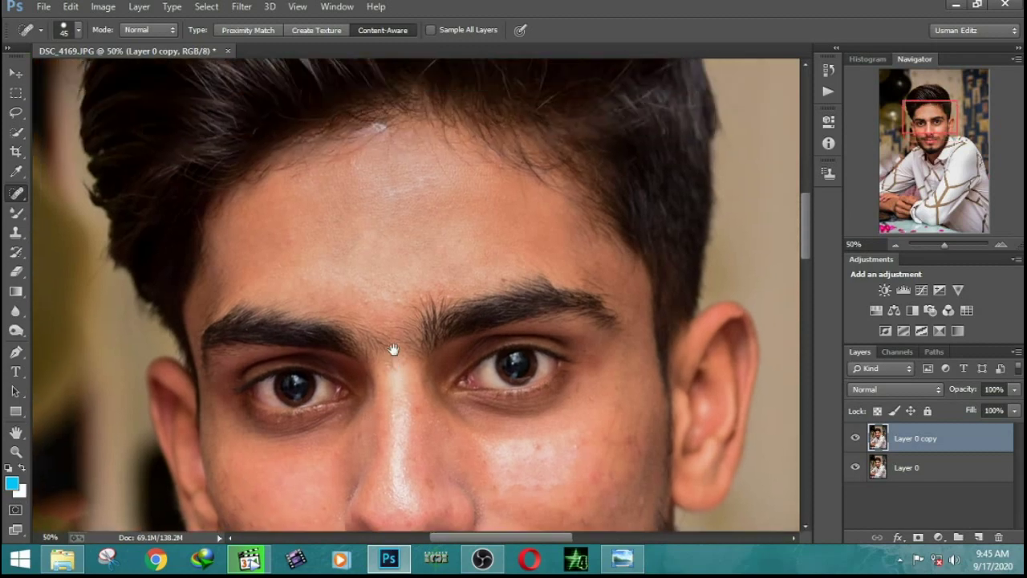
pyautogui.moveTo(438, 222); pyautogui.dragTo(351, 181)
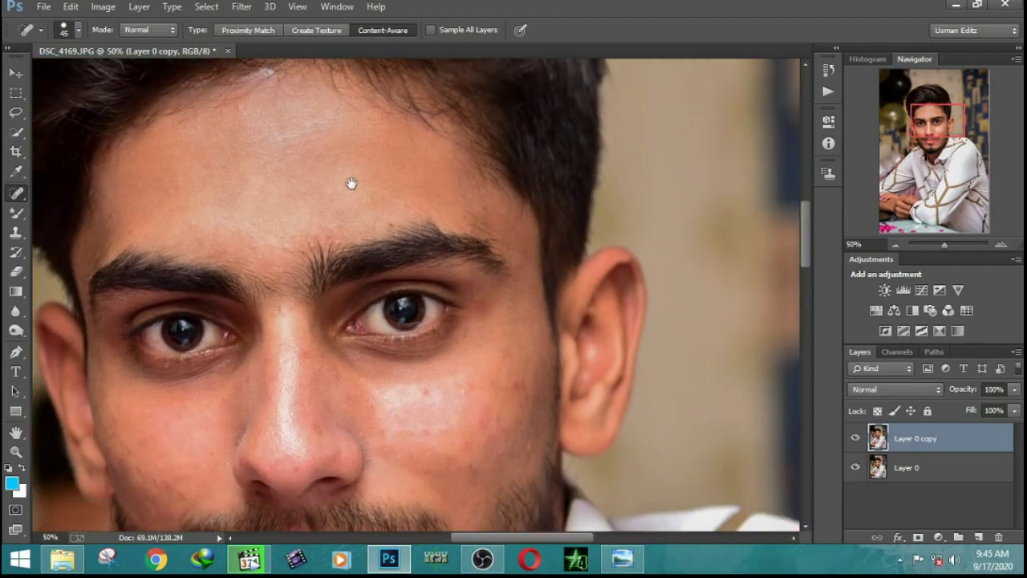
pyautogui.moveTo(409, 234); pyautogui.dragTo(409, 131)
pyautogui.moveTo(485, 215); pyautogui.dragTo(478, 174)
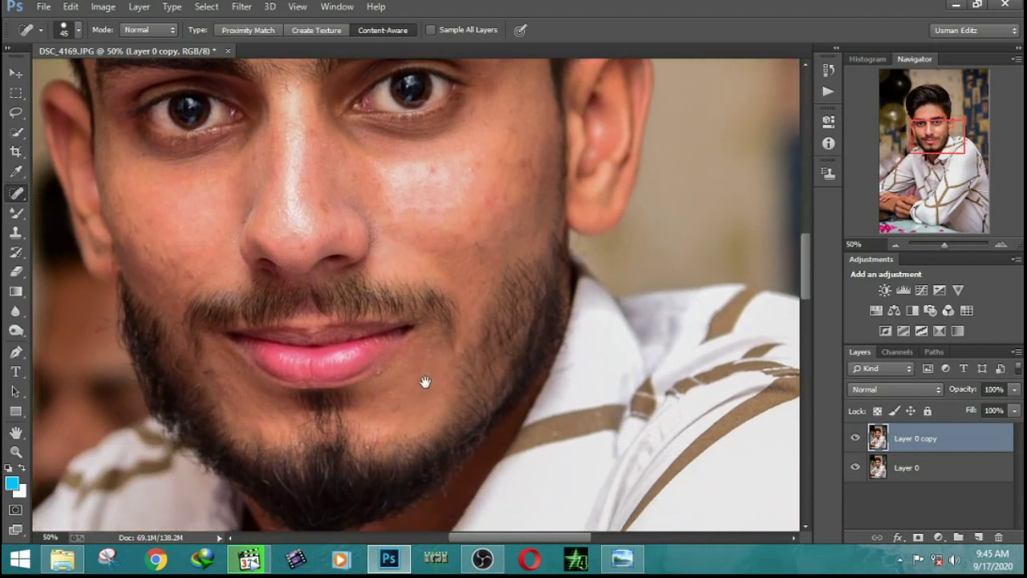
pyautogui.scroll(-2, 438, 371)
pyautogui.hscroll(-2, 437, 371)
pyautogui.scroll(-2, 280, 292)
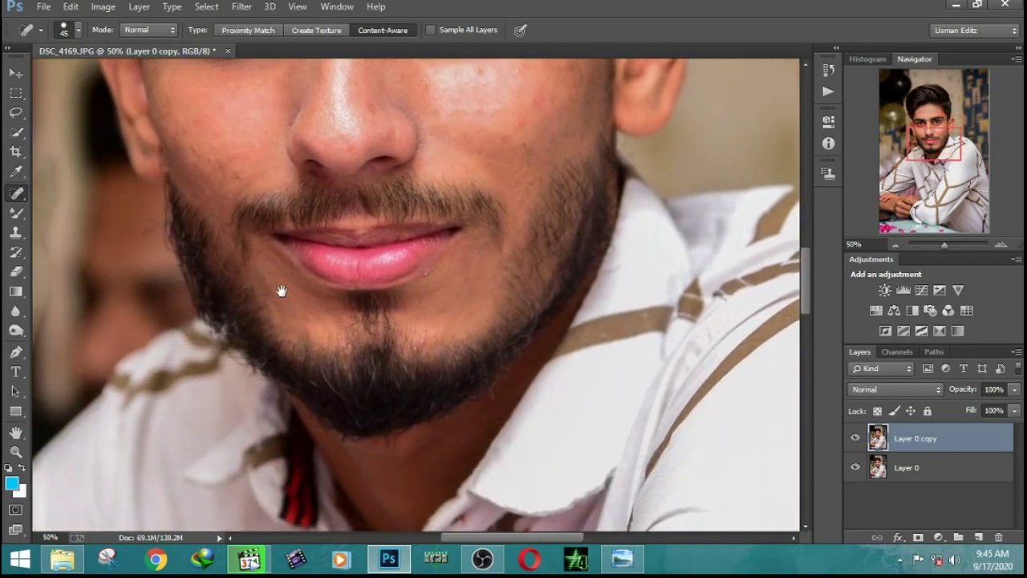
pyautogui.scroll(-2, 280, 292)
pyautogui.scroll(2, 427, 282)
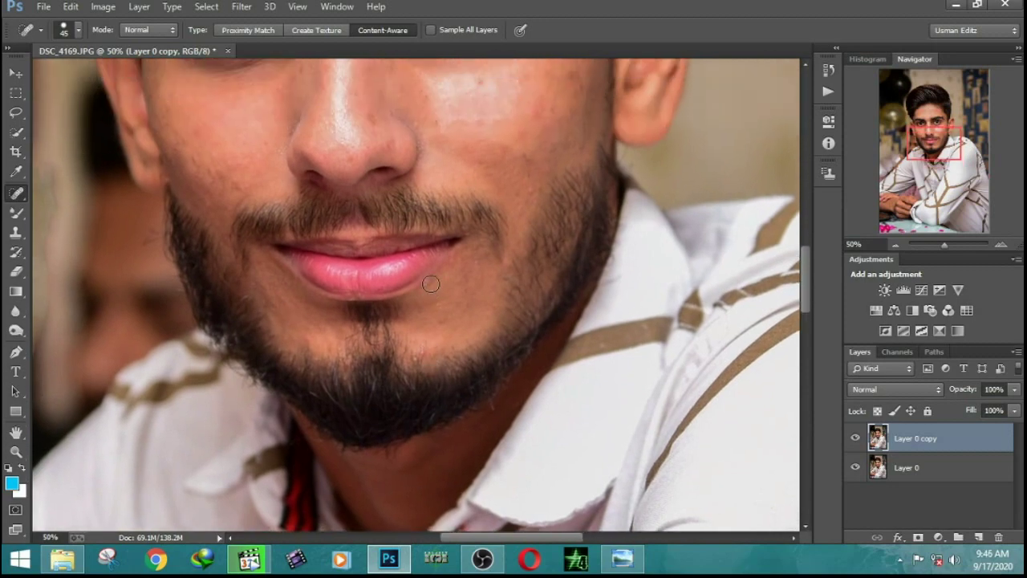
pyautogui.scroll(1, 468, 292)
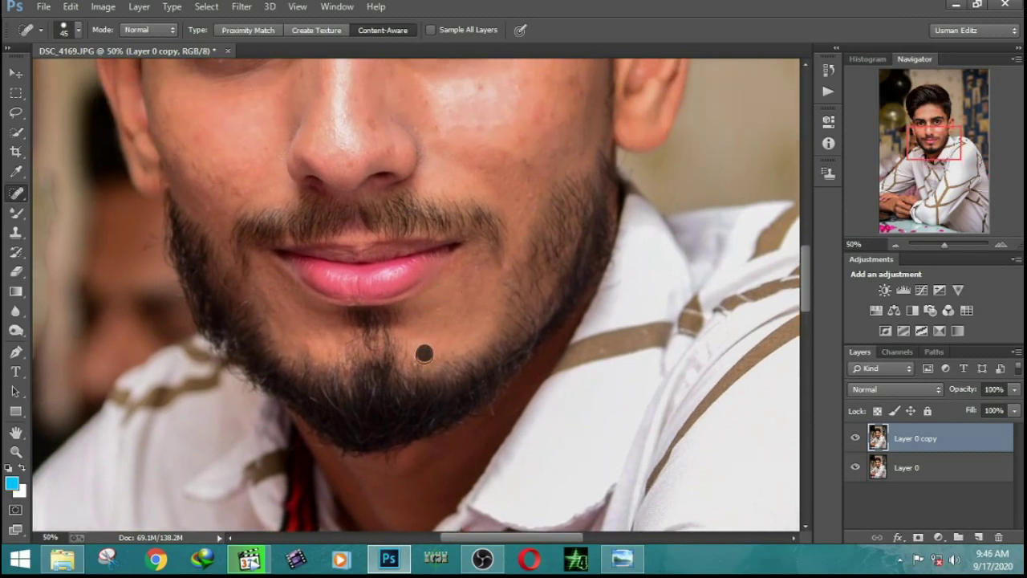
# Pan across the eyes, nose, forehead, mouth and chin to inspect the remaining spots.
pyautogui.moveTo(466, 303); pyautogui.dragTo(468, 401)
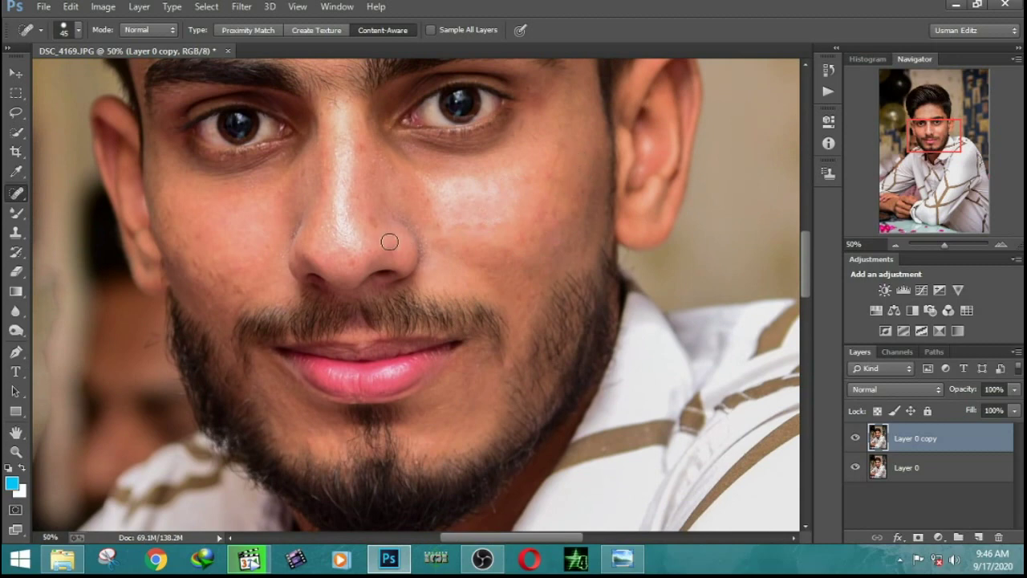
pyautogui.scroll(2, 352, 262)
pyautogui.scroll(2, 348, 284)
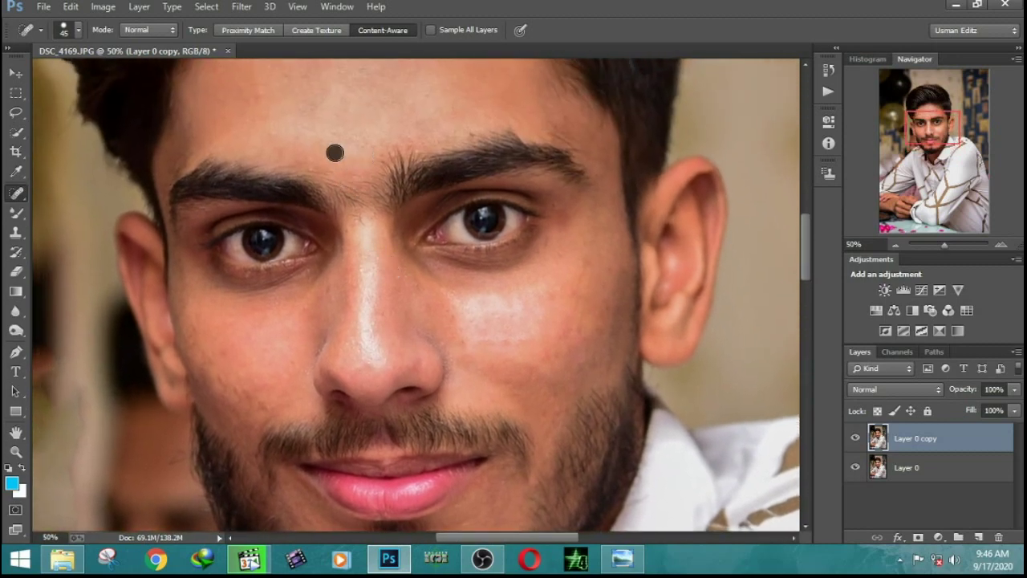
pyautogui.moveTo(335, 152); pyautogui.dragTo(329, 204)
pyautogui.moveTo(436, 152); pyautogui.dragTo(442, 235)
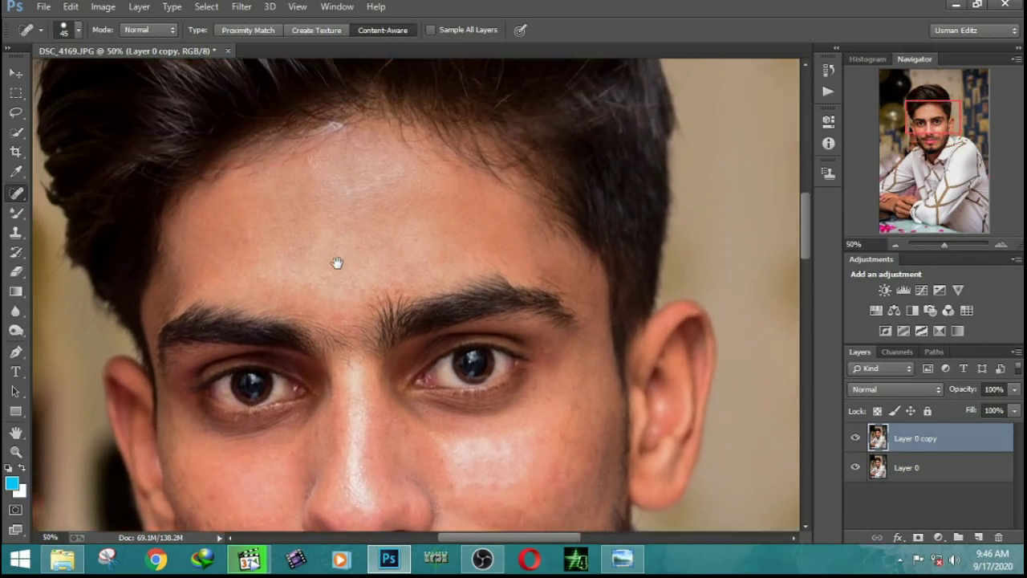
pyautogui.moveTo(337, 263); pyautogui.dragTo(346, 177)
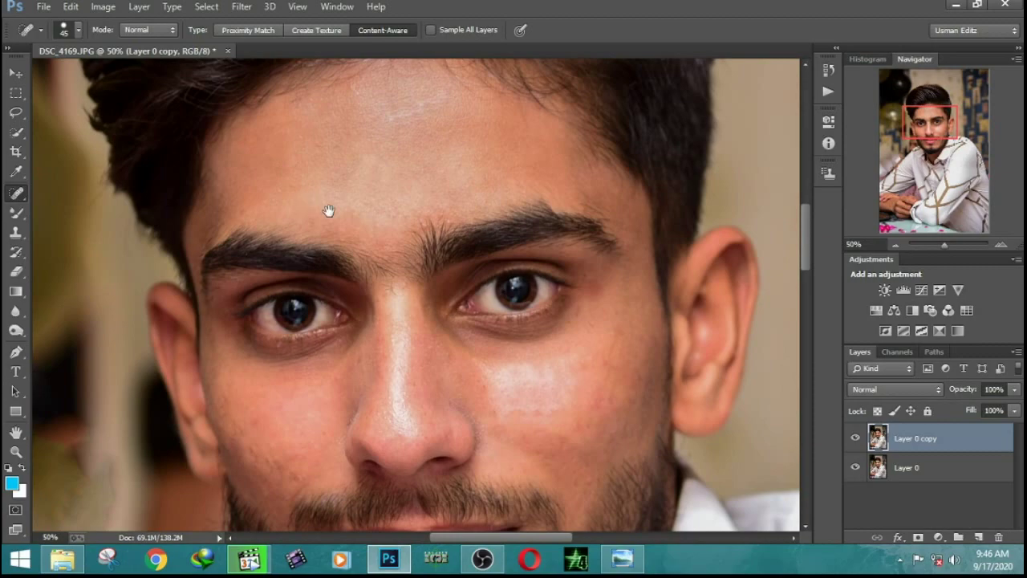
pyautogui.moveTo(328, 211); pyautogui.dragTo(324, 107)
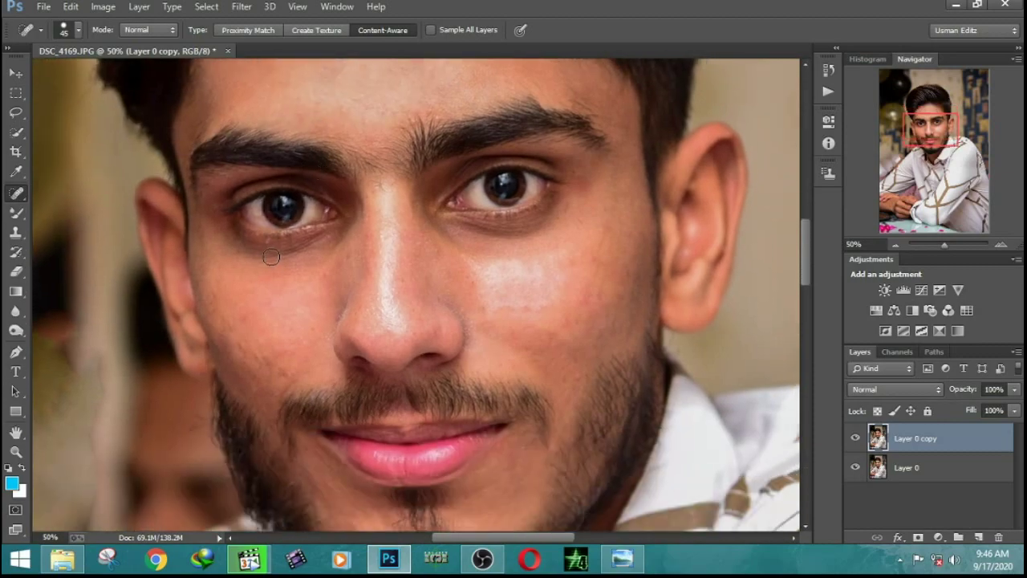
pyautogui.scroll(2, 272, 261)
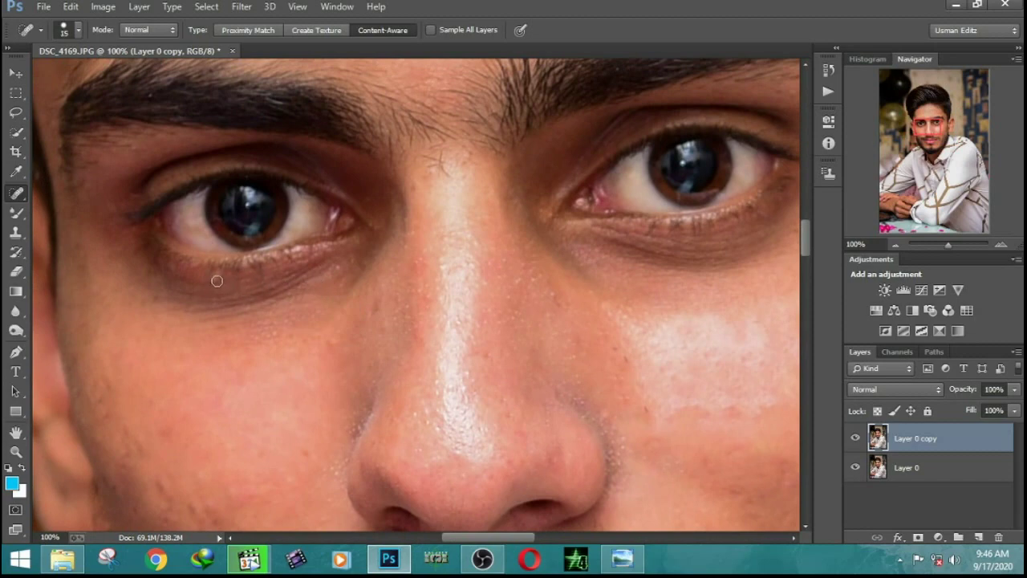
# Heal the cheek mole, a small cheek blemish, and dark spots beside the nostril and on the nose.
pyautogui.moveTo(260, 284); pyautogui.dragTo(257, 179)
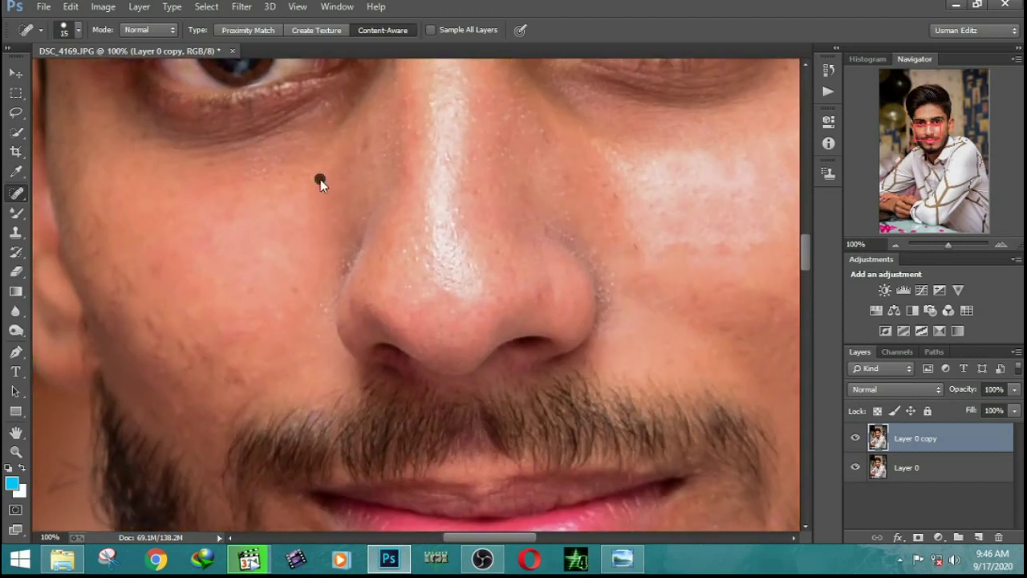
pyautogui.moveTo(152, 324); pyautogui.dragTo(155, 351)
pyautogui.click(154, 271)
pyautogui.moveTo(386, 320); pyautogui.dragTo(363, 306)
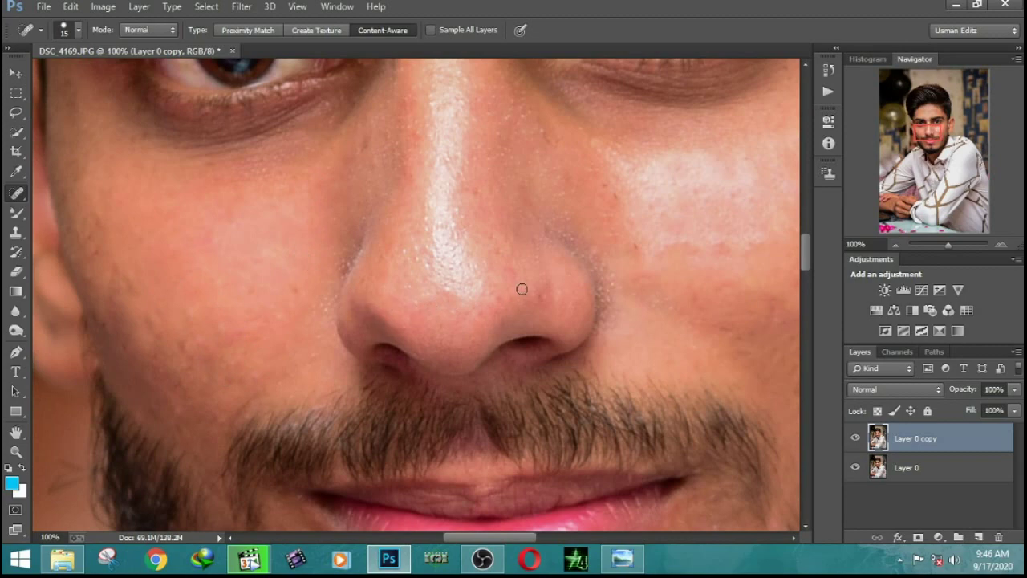
pyautogui.click(502, 251)
pyautogui.moveTo(518, 266); pyautogui.dragTo(499, 252)
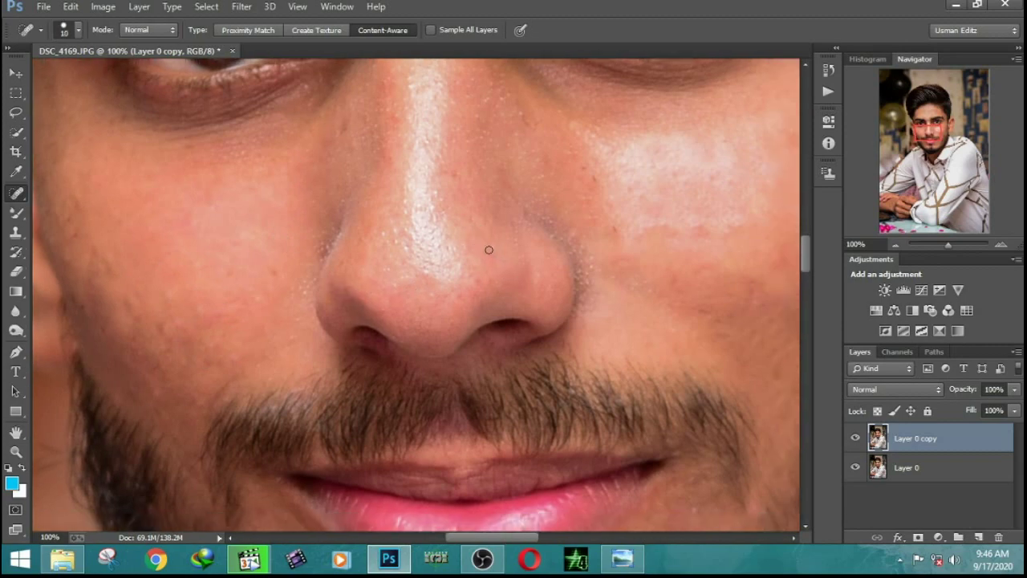
# With a 100 brush, smooth the shine on the nose, nose bridge and cheek patch.
pyautogui.press(']')
pyautogui.press(']')
pyautogui.press(']')
pyautogui.click(419, 218)
pyautogui.moveTo(418, 174); pyautogui.dragTo(427, 242)
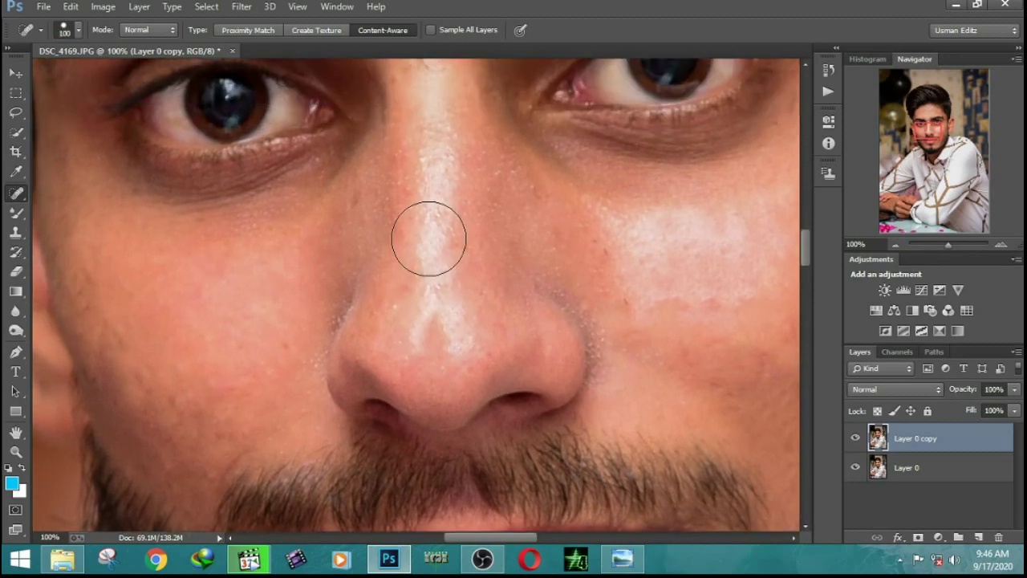
pyautogui.click(433, 194)
pyautogui.moveTo(475, 274); pyautogui.dragTo(298, 236)
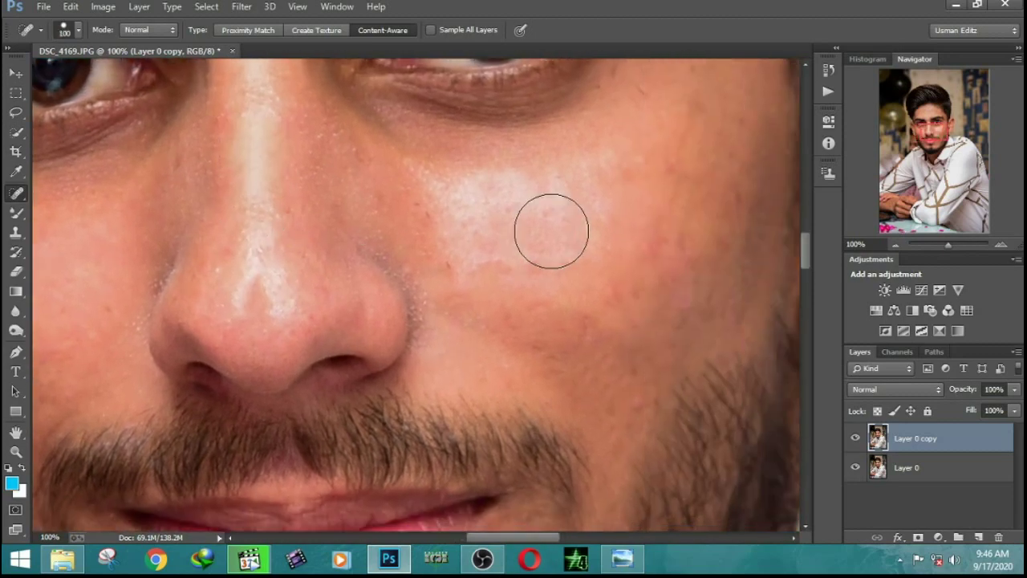
pyautogui.click(500, 241)
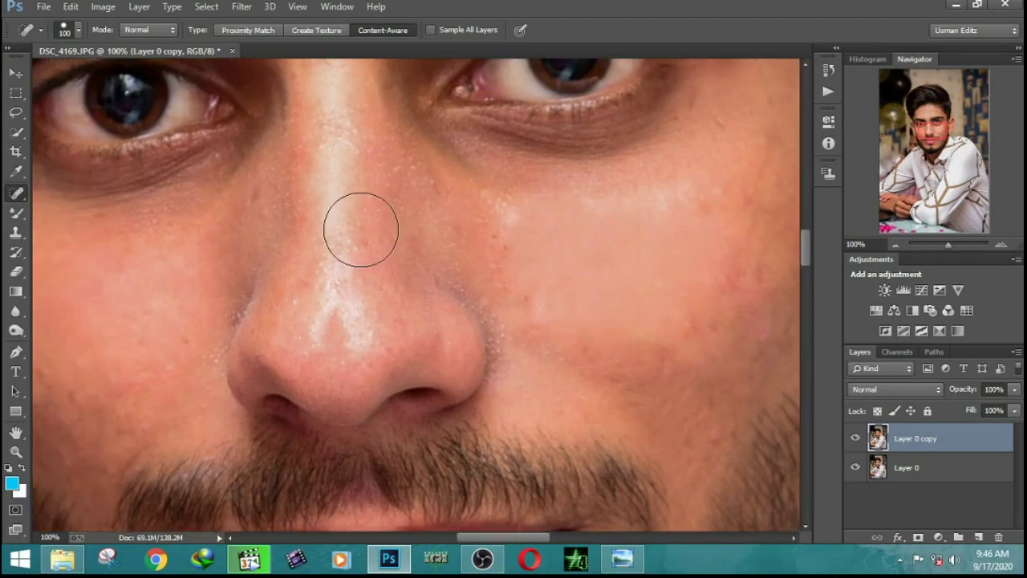
pyautogui.click(360, 229)
pyautogui.hotkey('ctrl', '-')
pyautogui.hotkey('ctrl', '-')
pyautogui.hotkey('ctrl', '-')
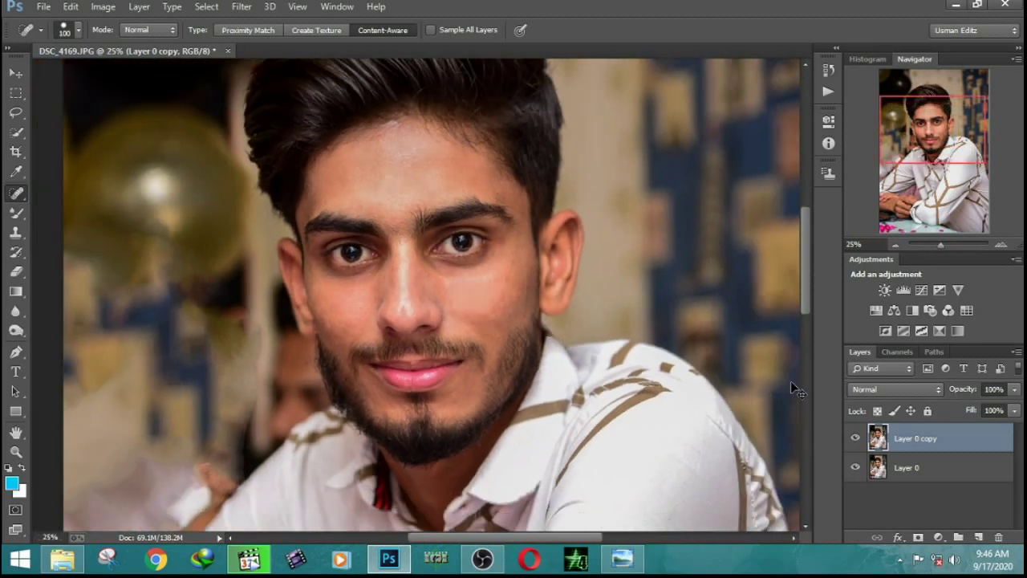
# Compare the retouch, merge Layer 0 copy down into Layer 0, and make a new copy.
pyautogui.click(855, 439)
pyautogui.click(855, 439)
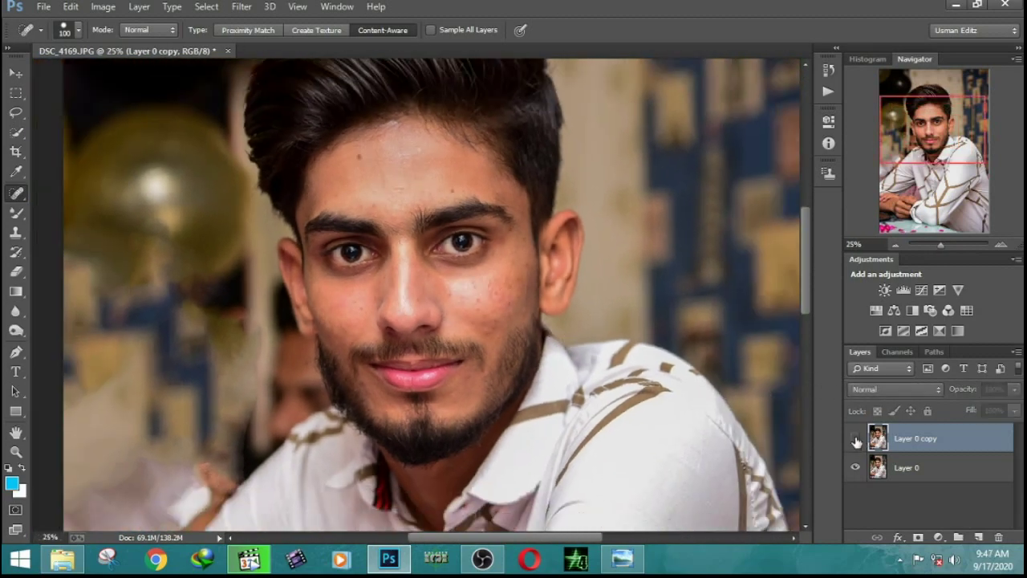
pyautogui.click(856, 439)
pyautogui.click(855, 439)
pyautogui.hotkey('ctrl', 'e')
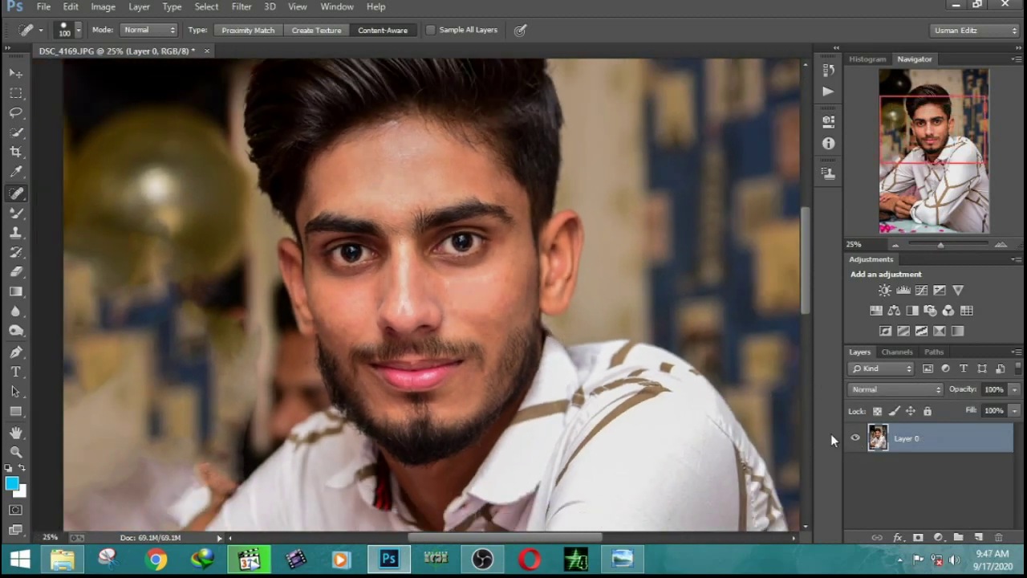
pyautogui.hotkey('ctrl', 'z')
pyautogui.hotkey('ctrl', 'e')
pyautogui.hotkey('ctrl', 'z')
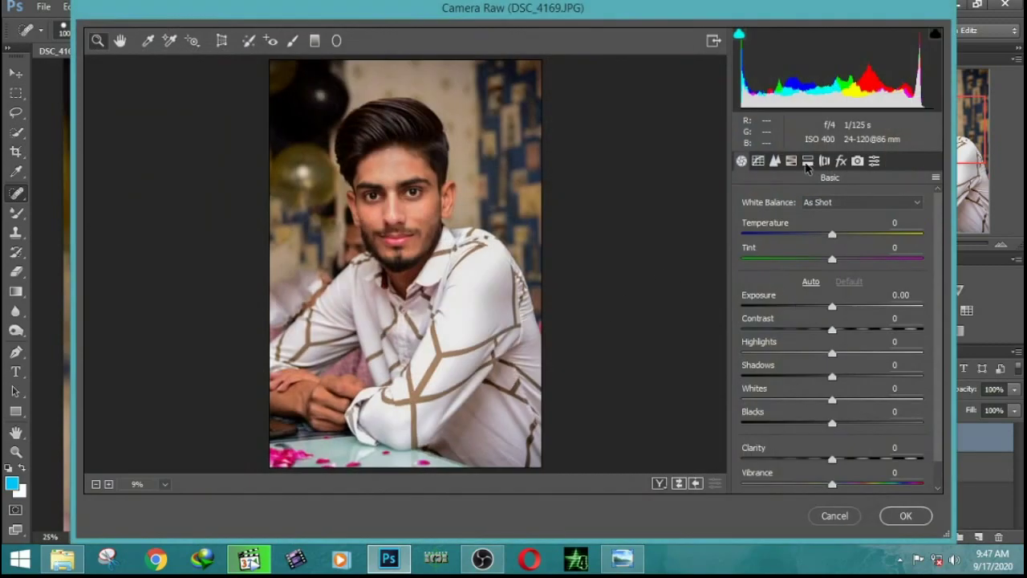
# Set Camera Raw HSL Oranges to Luminance +25, Saturation -13, Hue +3 and apply.
pyautogui.click(791, 161)
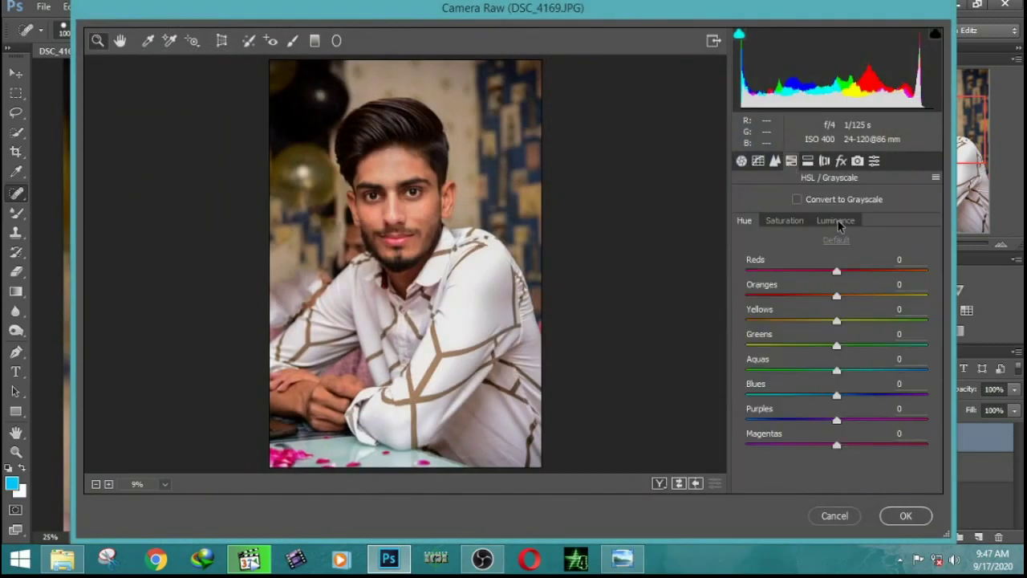
pyautogui.click(838, 221)
pyautogui.moveTo(376, 165); pyautogui.dragTo(404, 173)
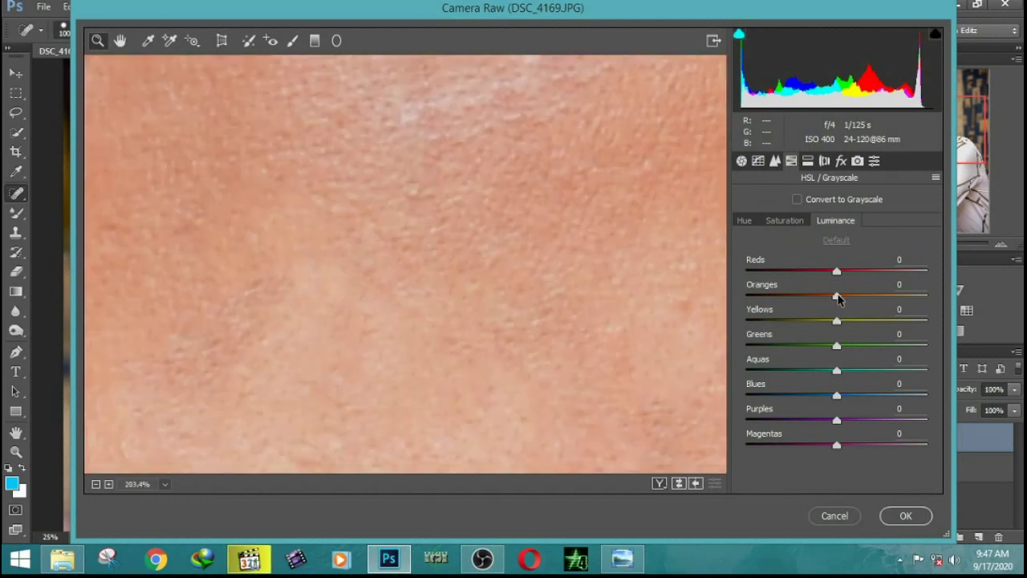
pyautogui.hotkey('ctrl', '-')
pyautogui.hotkey('ctrl', '-')
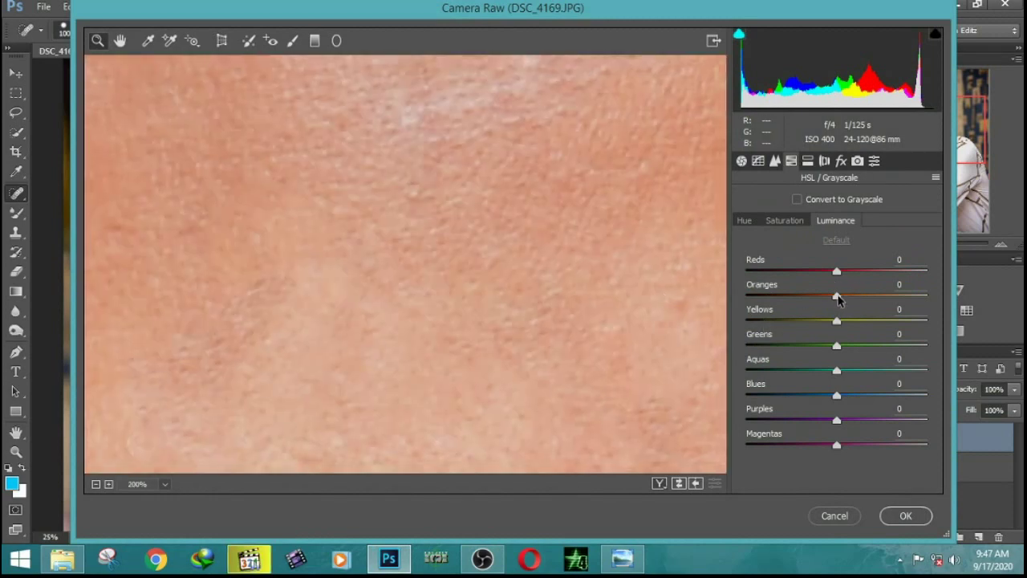
pyautogui.moveTo(837, 295); pyautogui.dragTo(859, 295)
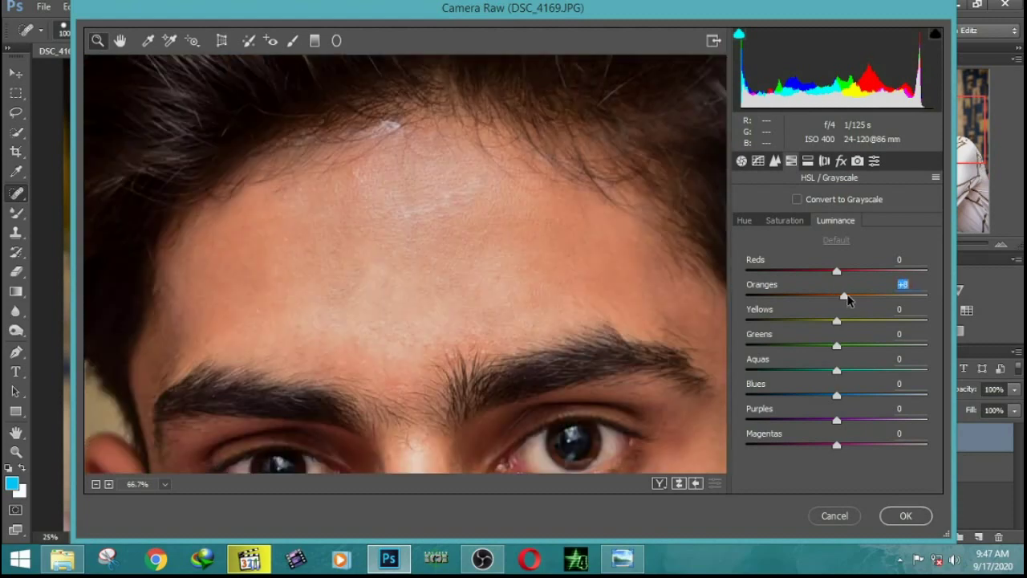
pyautogui.click(784, 220)
pyautogui.moveTo(843, 295); pyautogui.dragTo(826, 296)
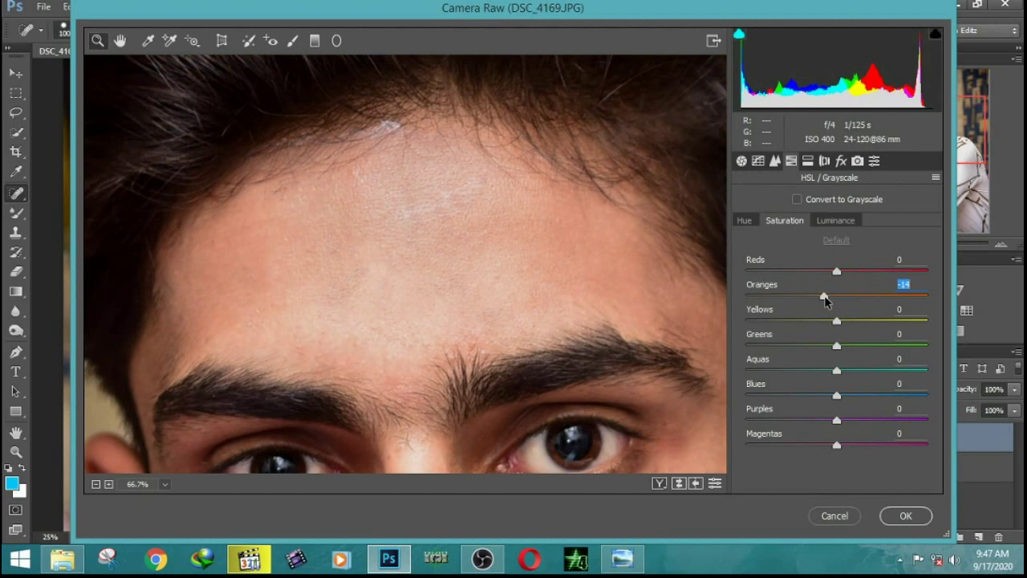
pyautogui.click(745, 220)
pyautogui.moveTo(834, 298); pyautogui.dragTo(841, 301)
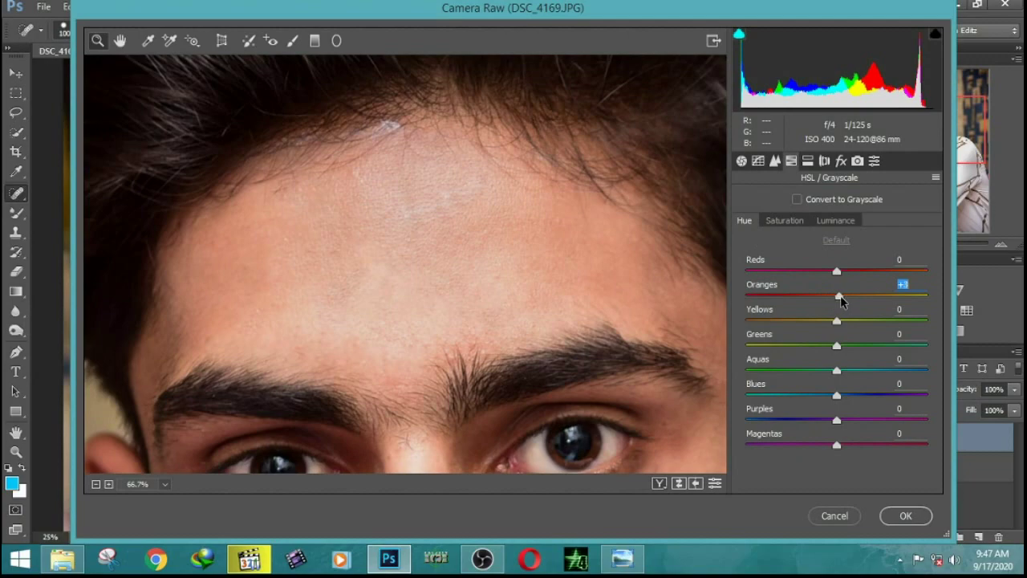
pyautogui.hotkey('ctrl', '0')
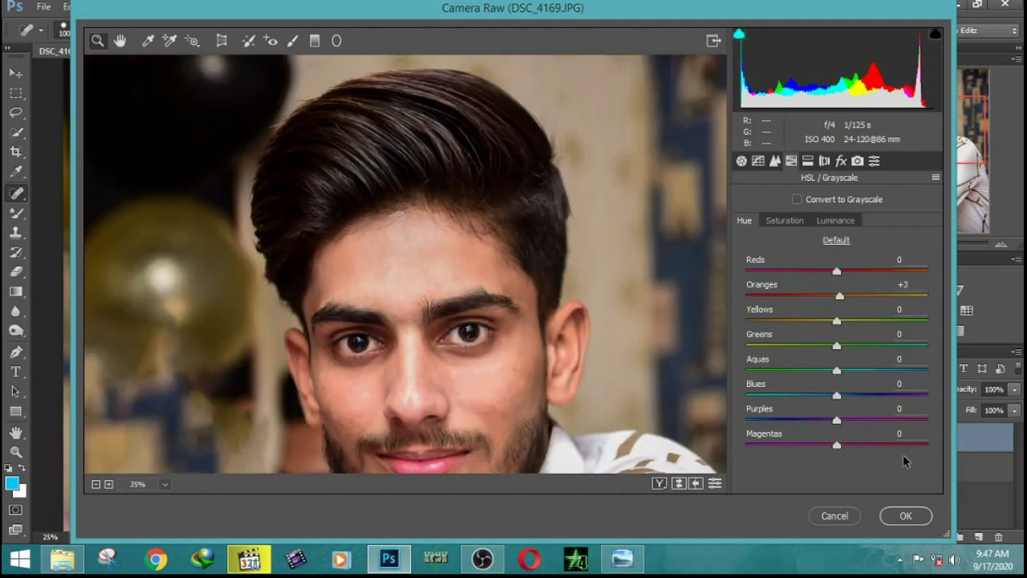
pyautogui.click(910, 522)
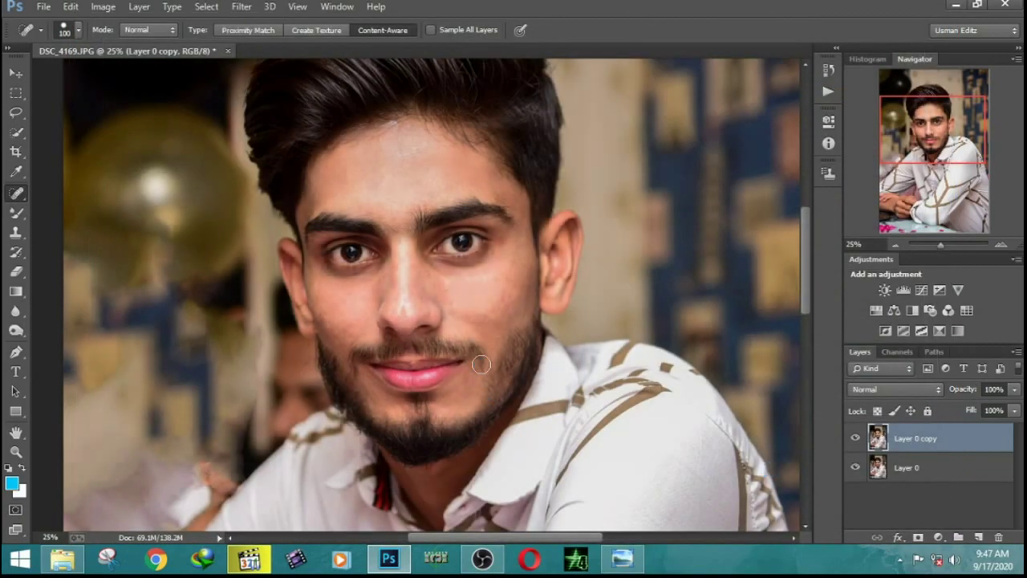
# Compare the adjusted layer with the original, undo the last adjustment, and reopen Camera Raw.
pyautogui.click(856, 438)
pyautogui.hotkey('ctrl', '+')
pyautogui.hotkey('ctrl', '+')
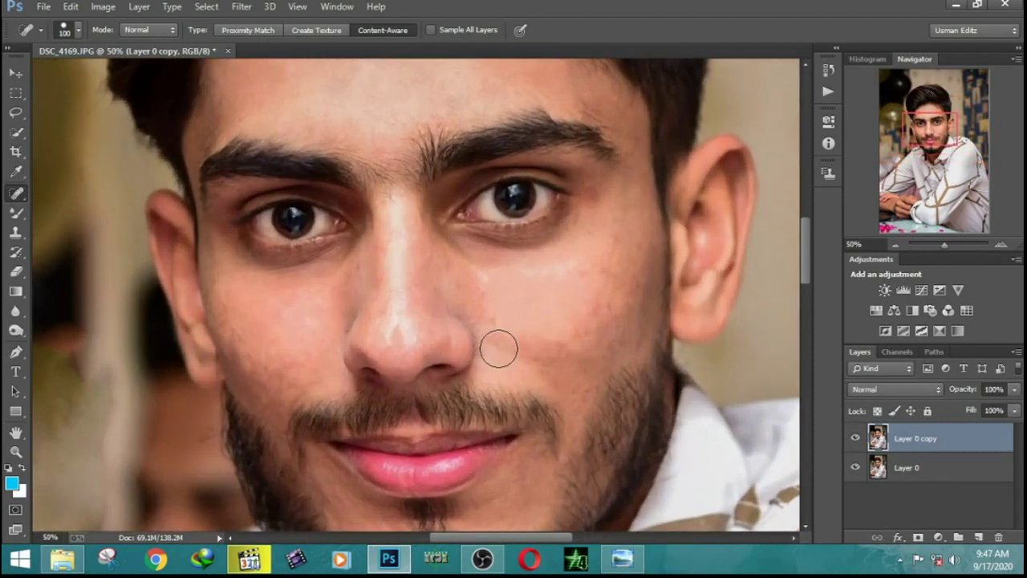
pyautogui.hotkey('ctrl', 'z')
pyautogui.hotkey('ctrl', 'shift', 'a')
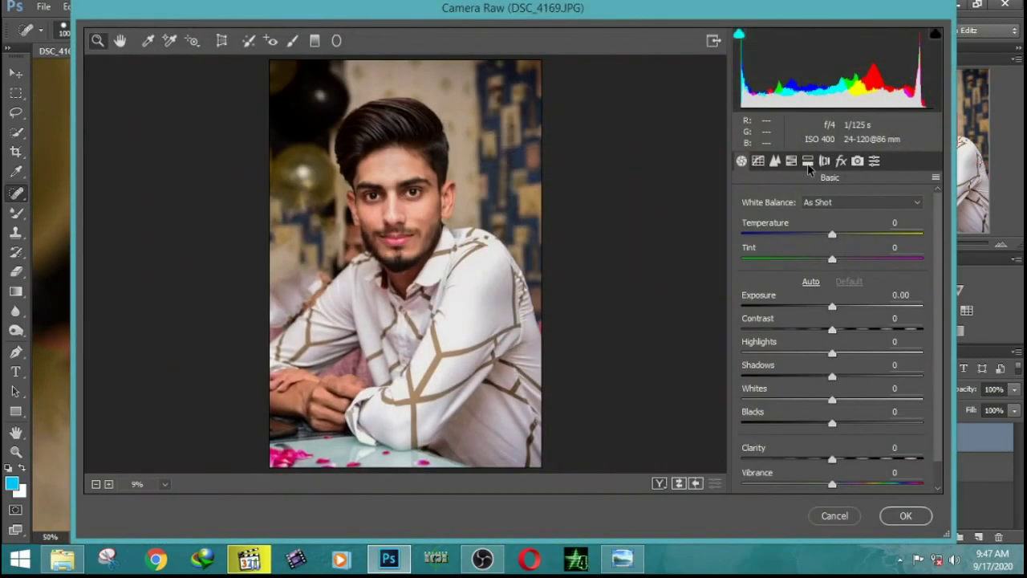
# Shift the HSL hues: yellow fully negative, green to +100, blue to -100.
pyautogui.click(807, 162)
pyautogui.click(790, 161)
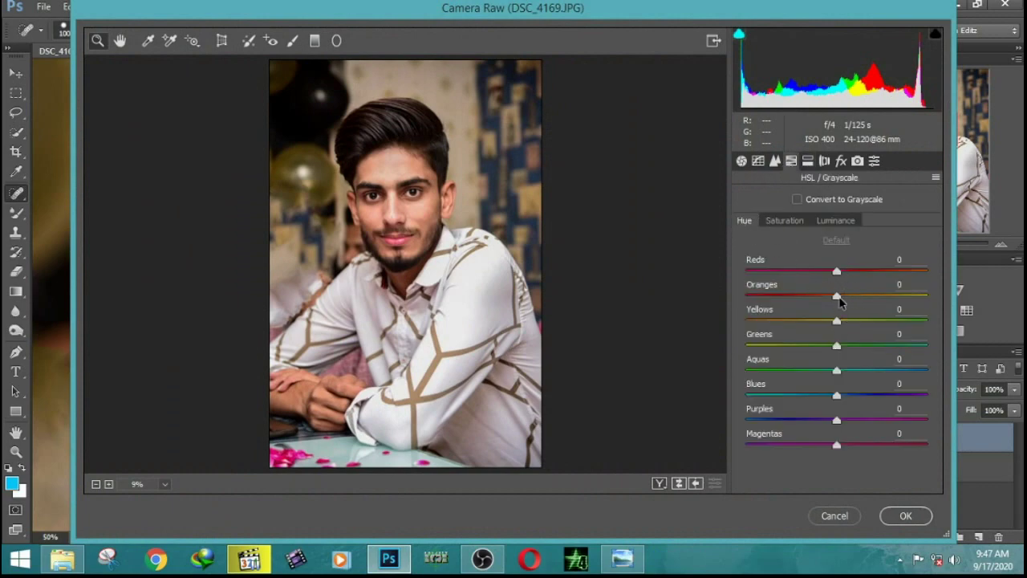
pyautogui.moveTo(835, 322); pyautogui.dragTo(732, 326)
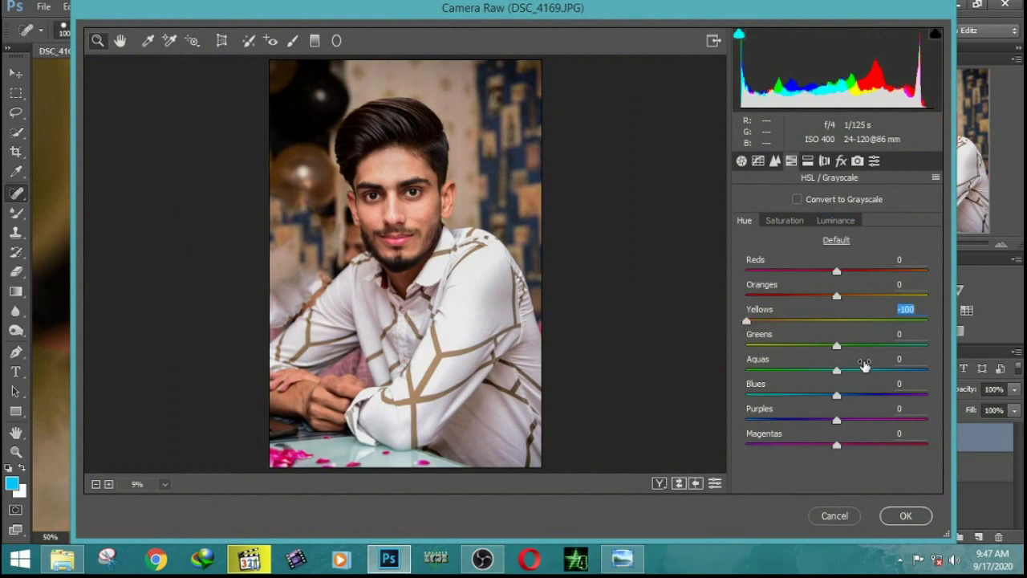
pyautogui.moveTo(835, 346)
pyautogui.mouseDown()
pyautogui.moveTo(709, 351)
pyautogui.moveTo(999, 369)
pyautogui.mouseUp()
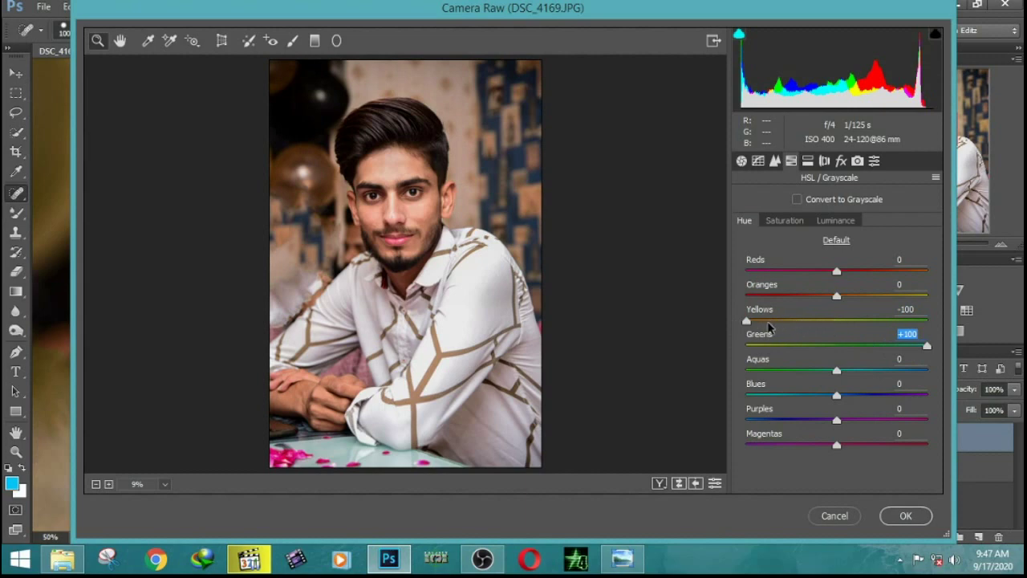
pyautogui.moveTo(830, 401)
pyautogui.mouseDown()
pyautogui.moveTo(703, 401)
pyautogui.moveTo(873, 402)
pyautogui.moveTo(663, 406)
pyautogui.mouseUp()
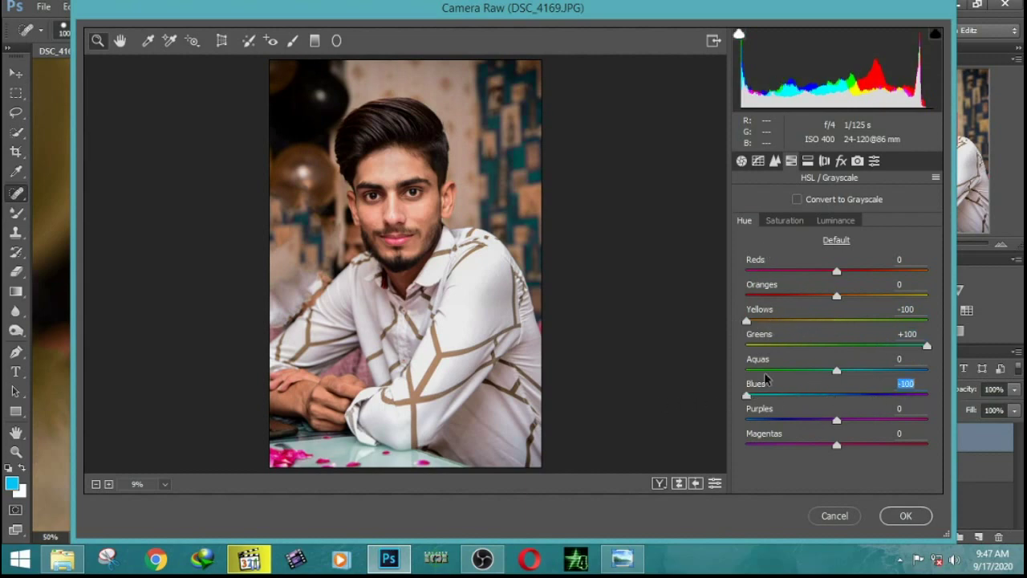
# Set HSL saturation to +100 for blue, aqua, green and yellow, and orange to -3.
pyautogui.click(785, 222)
pyautogui.moveTo(837, 399)
pyautogui.mouseDown()
pyautogui.moveTo(798, 395)
pyautogui.moveTo(991, 398)
pyautogui.mouseUp()
pyautogui.moveTo(837, 373); pyautogui.dragTo(974, 371)
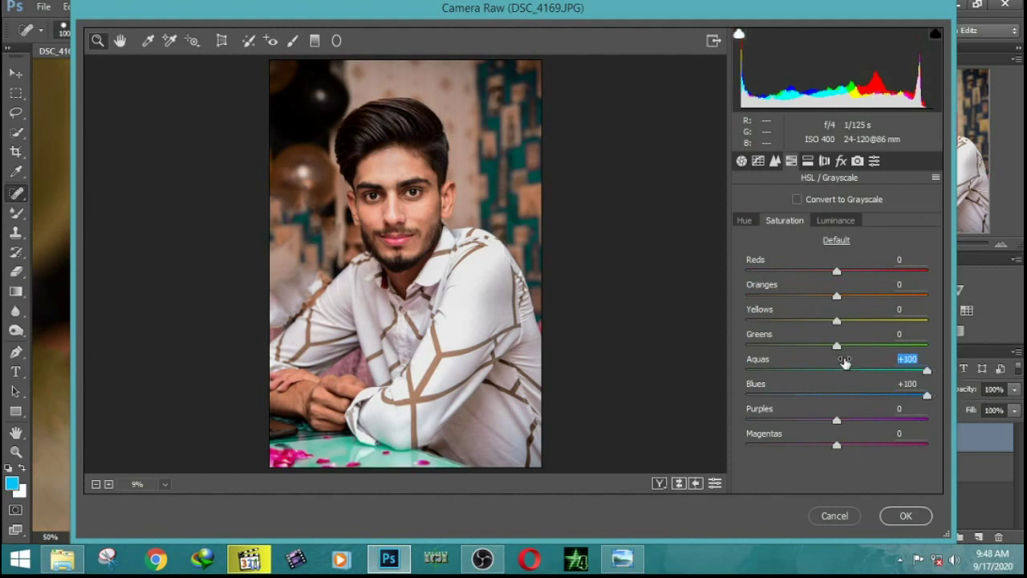
pyautogui.moveTo(837, 346)
pyautogui.mouseDown()
pyautogui.moveTo(862, 348)
pyautogui.moveTo(719, 357)
pyautogui.moveTo(943, 356)
pyautogui.mouseUp()
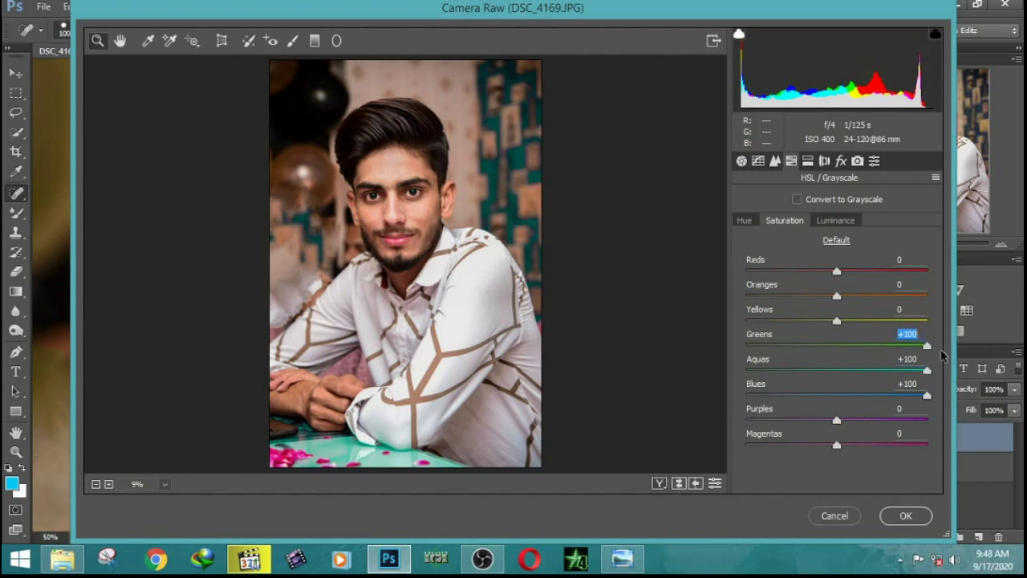
pyautogui.moveTo(837, 322); pyautogui.dragTo(977, 324)
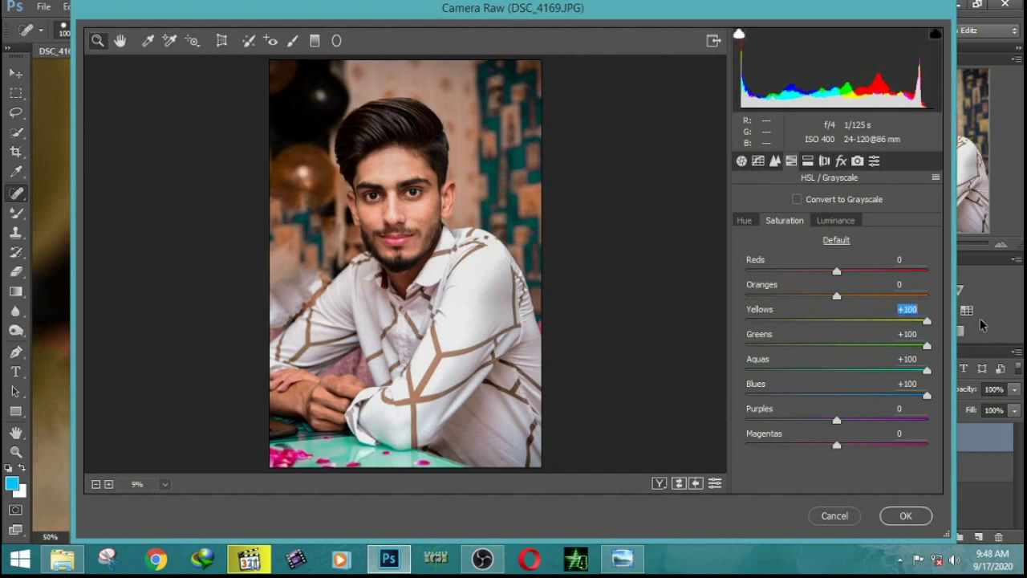
pyautogui.moveTo(834, 296)
pyautogui.mouseDown()
pyautogui.moveTo(881, 300)
pyautogui.moveTo(807, 296)
pyautogui.moveTo(842, 303)
pyautogui.mouseUp()
# Set Camera Calibration Shadows Tint +37, Blue Primary Hue +1, Saturation +26, and apply.
pyautogui.click(857, 161)
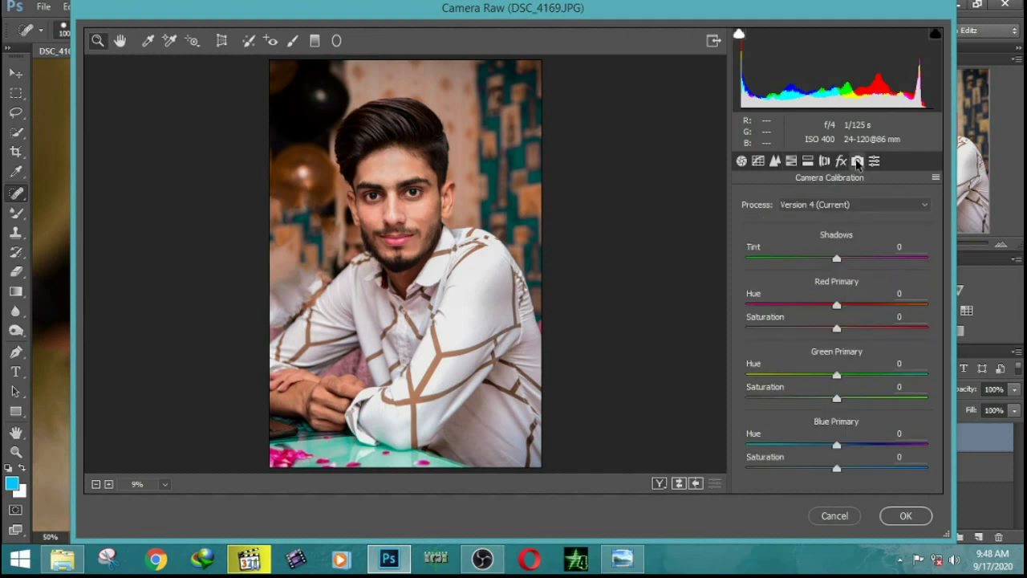
pyautogui.moveTo(837, 259); pyautogui.dragTo(871, 259)
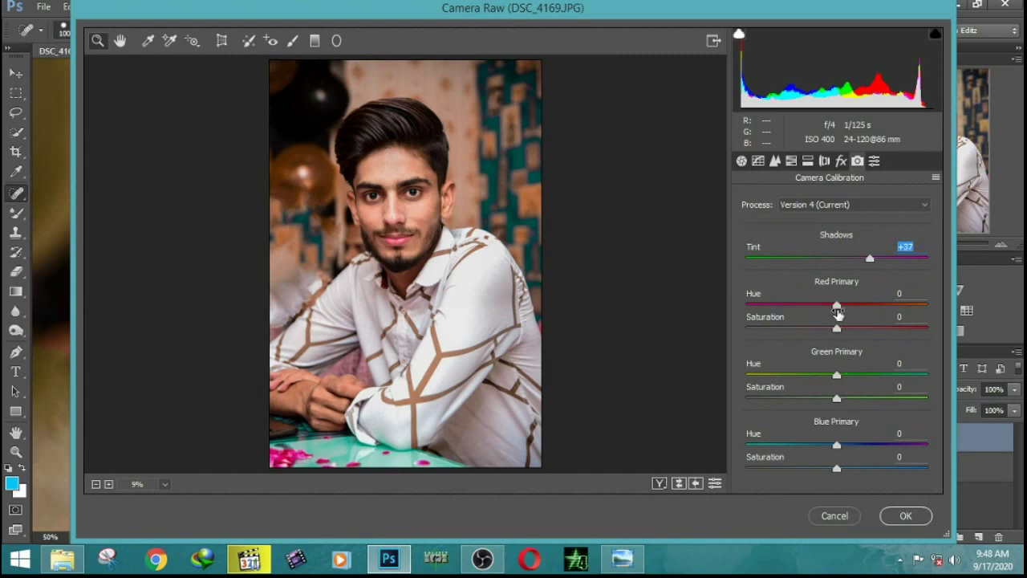
pyautogui.moveTo(837, 305)
pyautogui.mouseDown()
pyautogui.moveTo(799, 305)
pyautogui.moveTo(835, 309)
pyautogui.mouseUp()
pyautogui.moveTo(837, 468); pyautogui.dragTo(935, 468)
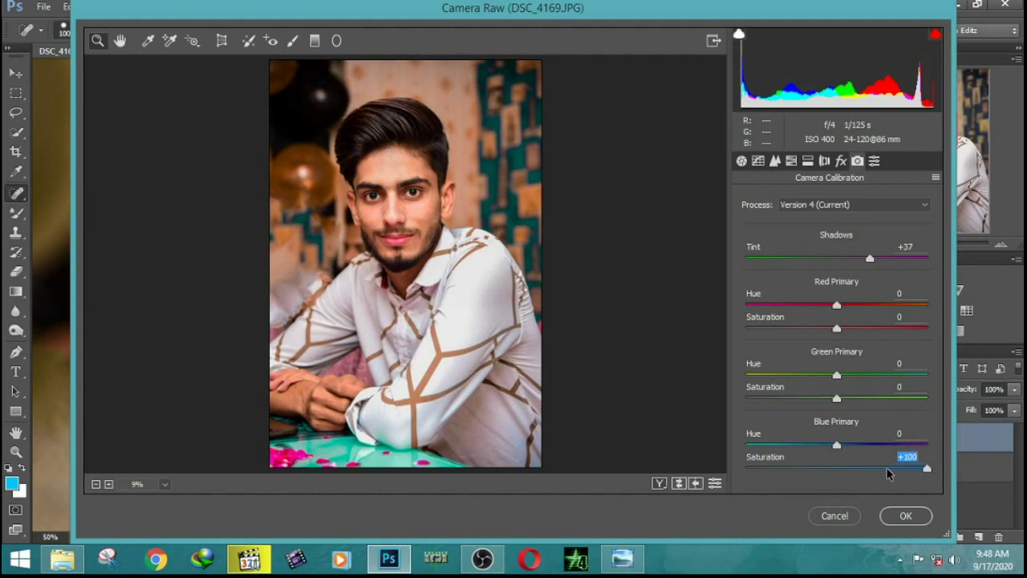
pyautogui.moveTo(836, 447)
pyautogui.mouseDown()
pyautogui.moveTo(766, 447)
pyautogui.moveTo(872, 447)
pyautogui.moveTo(842, 446)
pyautogui.mouseUp()
pyautogui.moveTo(927, 468); pyautogui.dragTo(858, 470)
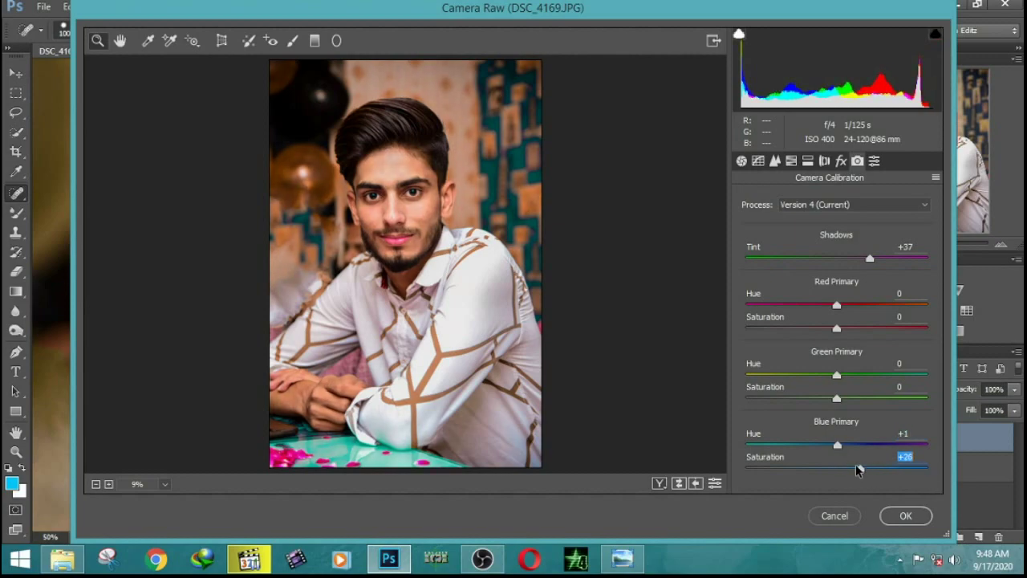
pyautogui.click(905, 516)
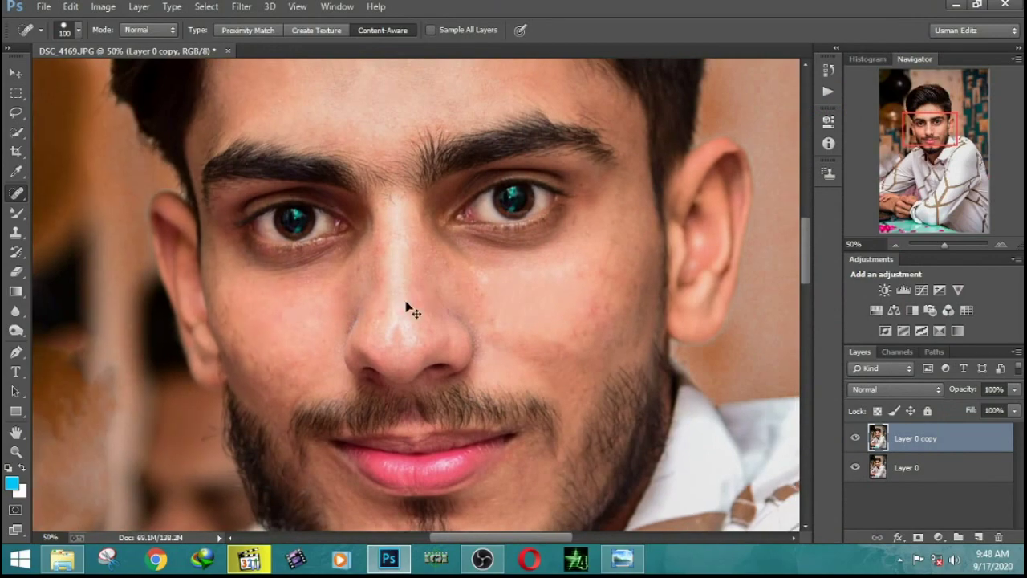
# Toggle the Layer 0 copy on and off to compare the grade with the original.
pyautogui.scroll(-3, 405, 309)
pyautogui.scroll(-2, 540, 346)
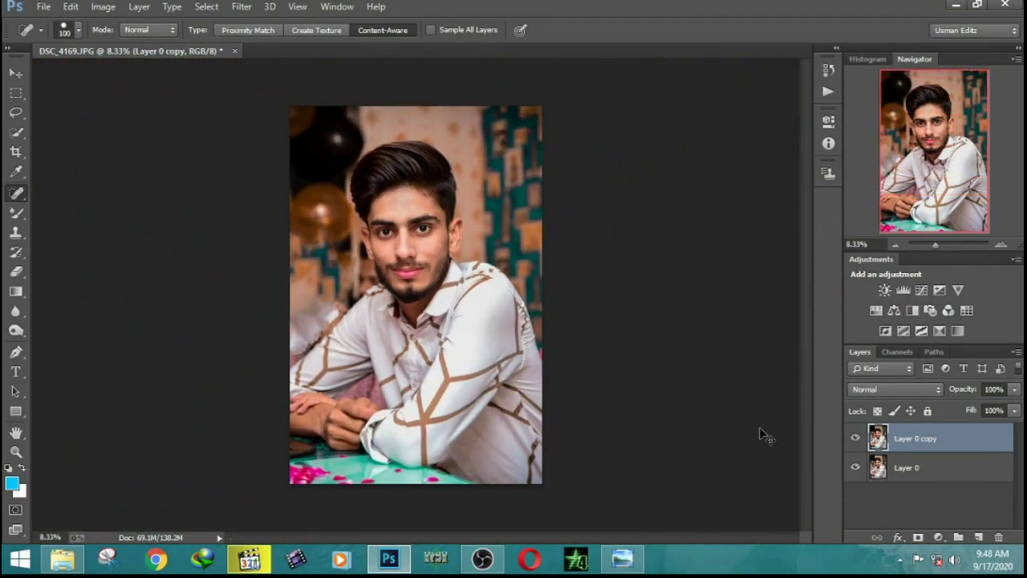
pyautogui.click(855, 440)
pyautogui.click(855, 440)
pyautogui.click(856, 440)
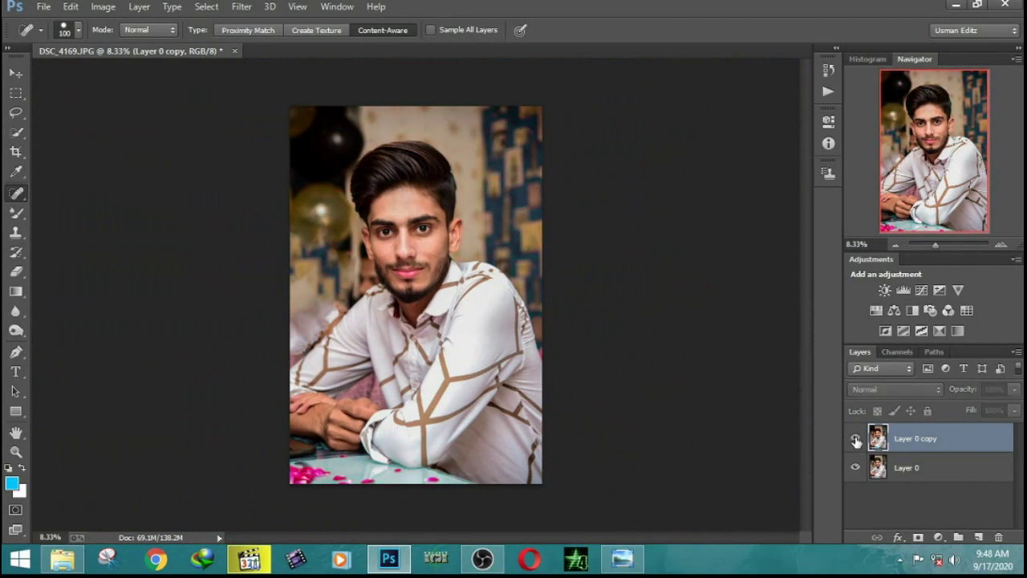
pyautogui.click(855, 439)
pyautogui.click(856, 439)
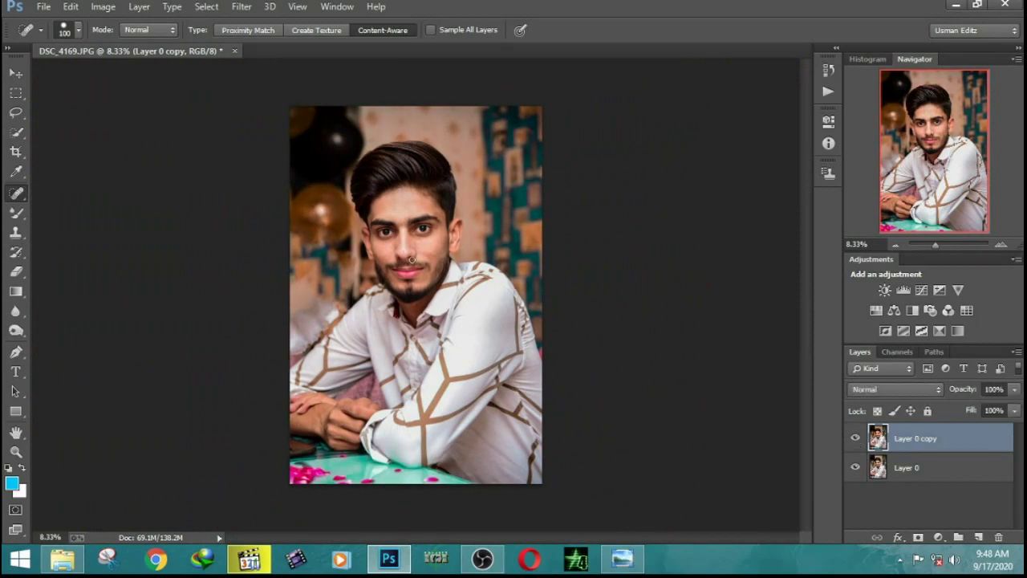
# Merge the colour-graded copy down into Layer 0 and reframe the face.
pyautogui.scroll(2, 399, 263)
pyautogui.scroll(1, 369, 216)
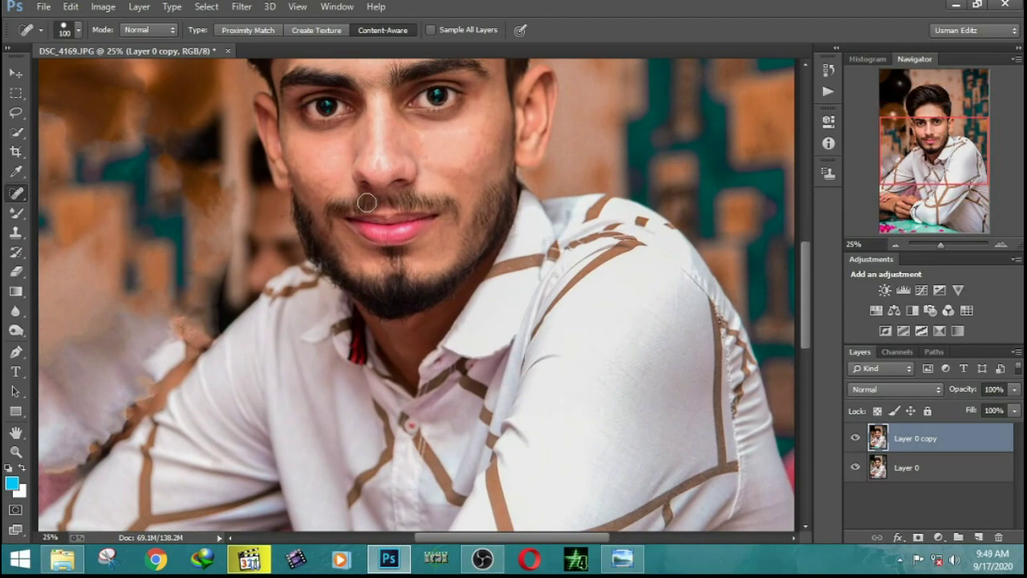
pyautogui.hotkey('ctrl', 'e')
pyautogui.hotkey('ctrl', 'z')
pyautogui.hotkey('ctrl', 'z')
pyautogui.moveTo(366, 201); pyautogui.dragTo(385, 381)
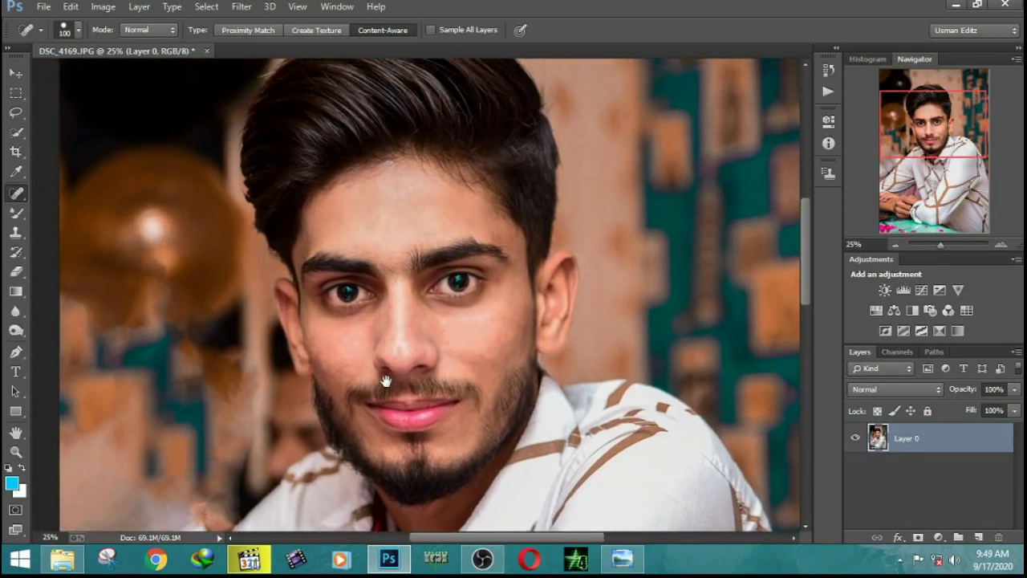
# Choose the Mixer Brush, enlarge it, and smooth the skin across the forehead.
pyautogui.click(18, 213)
pyautogui.scroll(1, 381, 161)
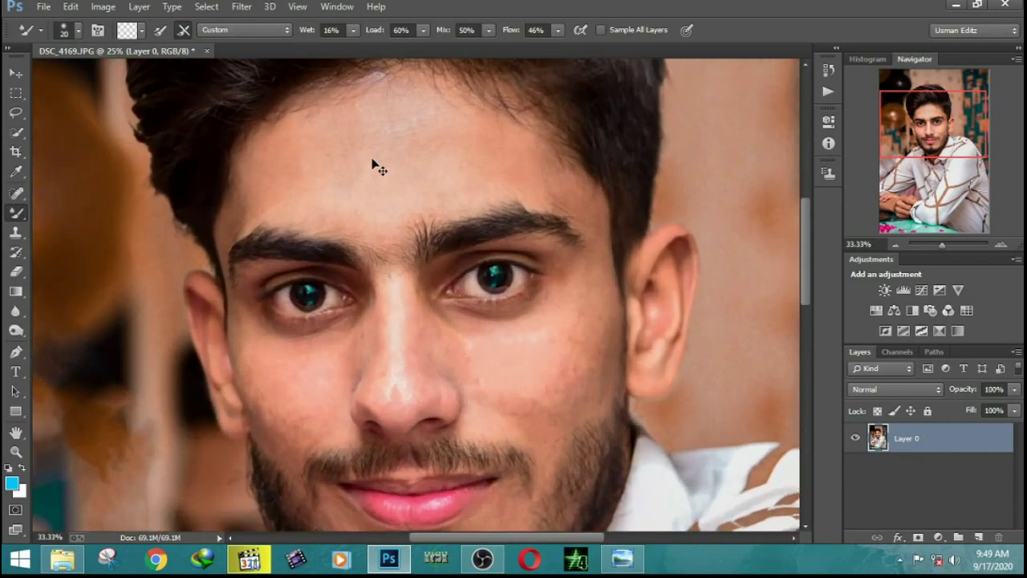
pyautogui.scroll(1, 385, 154)
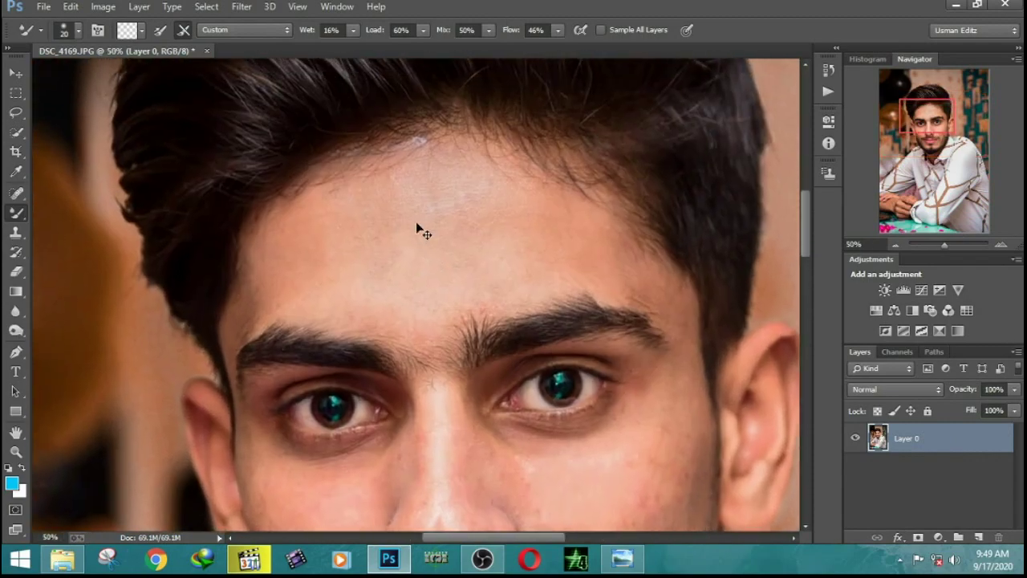
pyautogui.scroll(1, 416, 221)
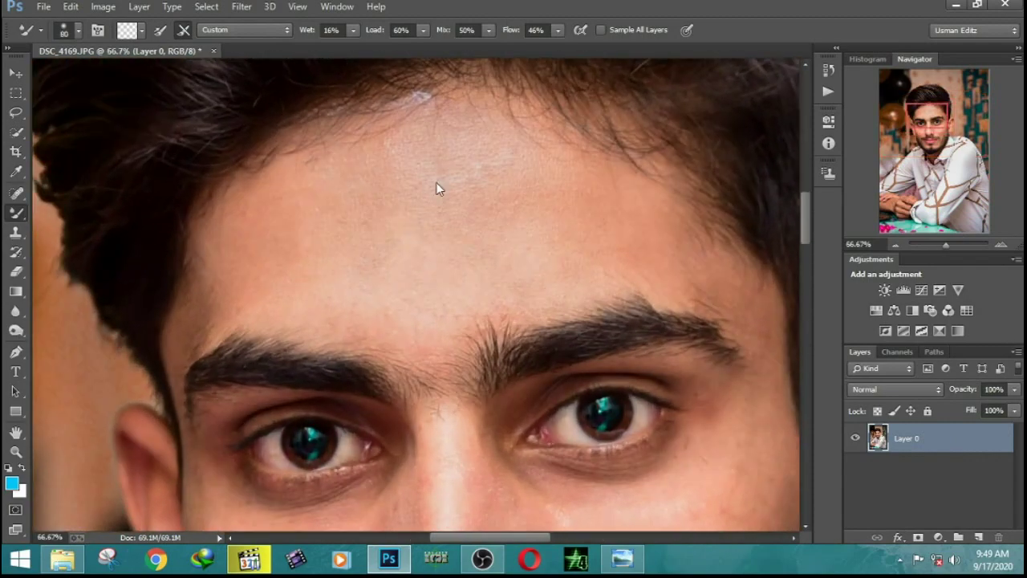
pyautogui.press(']')
pyautogui.press(']')
pyautogui.press(']')
pyautogui.press(']')
pyautogui.press(']')
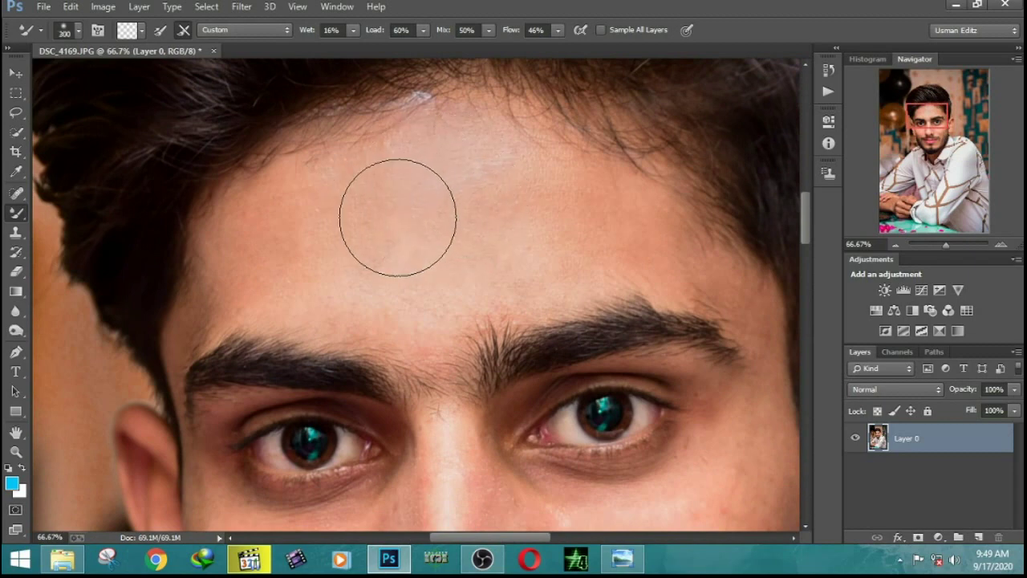
pyautogui.moveTo(398, 217)
pyautogui.mouseDown()
pyautogui.moveTo(307, 219)
pyautogui.moveTo(308, 243)
pyautogui.moveTo(286, 266)
pyautogui.moveTo(420, 293)
pyautogui.moveTo(266, 248)
pyautogui.moveTo(276, 277)
pyautogui.moveTo(305, 202)
pyautogui.moveTo(293, 206)
pyautogui.moveTo(374, 198)
pyautogui.moveTo(472, 157)
pyautogui.moveTo(436, 179)
pyautogui.moveTo(358, 172)
pyautogui.moveTo(348, 183)
pyautogui.moveTo(592, 238)
pyautogui.moveTo(565, 222)
pyautogui.moveTo(559, 193)
pyautogui.moveTo(520, 262)
pyautogui.moveTo(495, 257)
pyautogui.moveTo(532, 225)
pyautogui.moveTo(273, 257)
pyautogui.mouseUp()
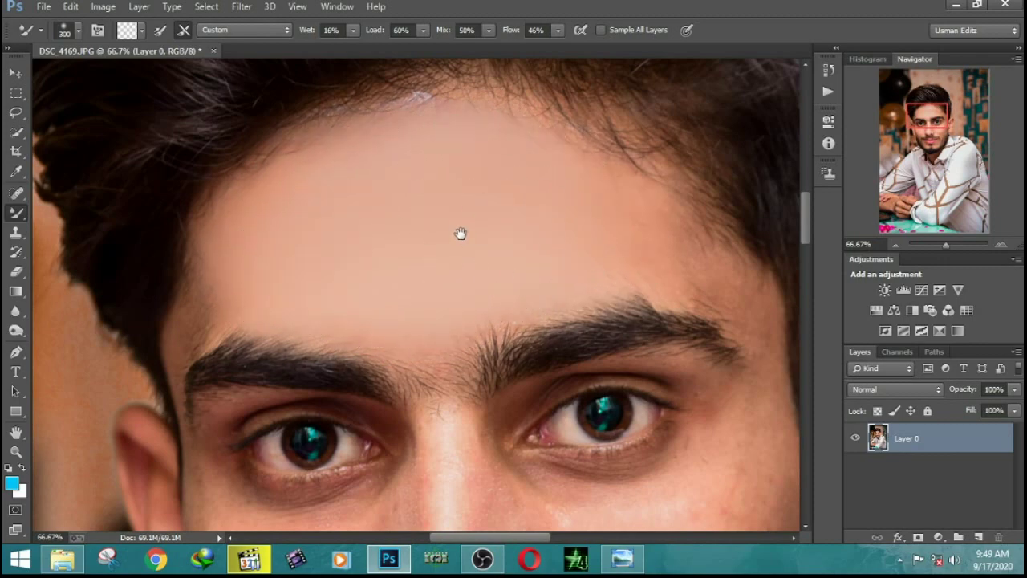
# With the brush at 200, smooth the blotchy skin on the cheek.
pyautogui.moveTo(459, 233); pyautogui.dragTo(365, 201)
pyautogui.press('[')
pyautogui.press('[')
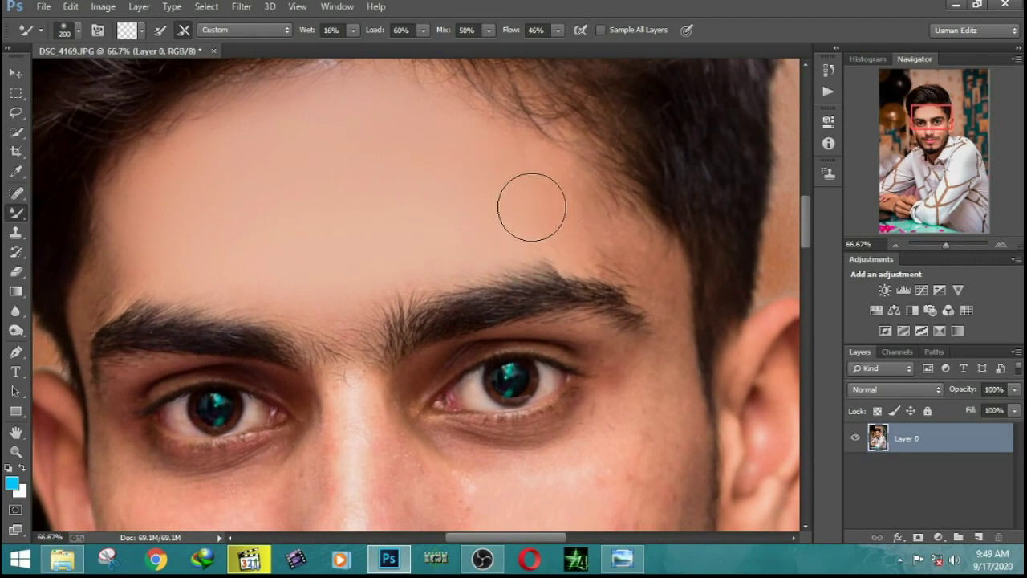
pyautogui.press('[')
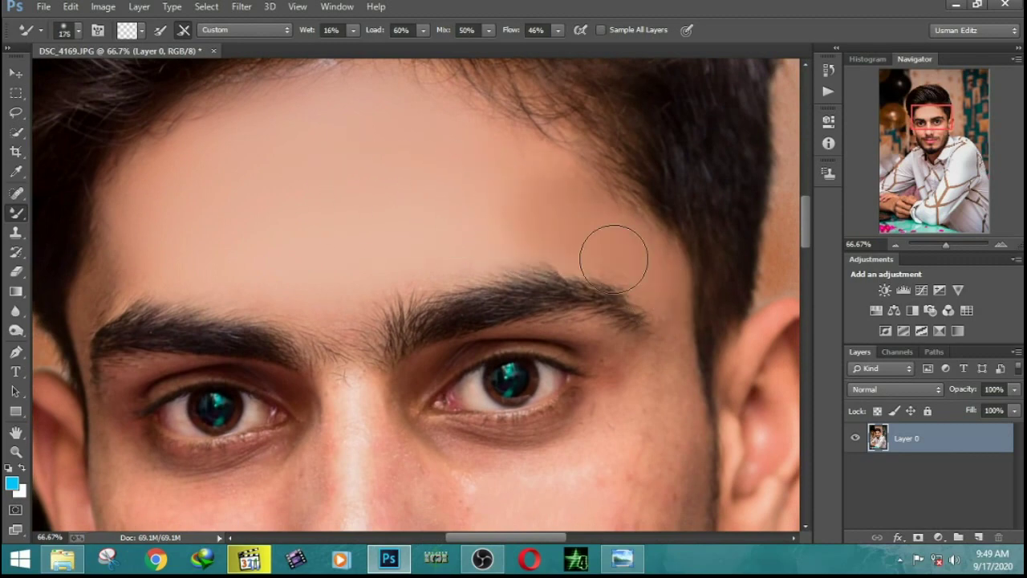
pyautogui.moveTo(562, 200); pyautogui.dragTo(482, 81)
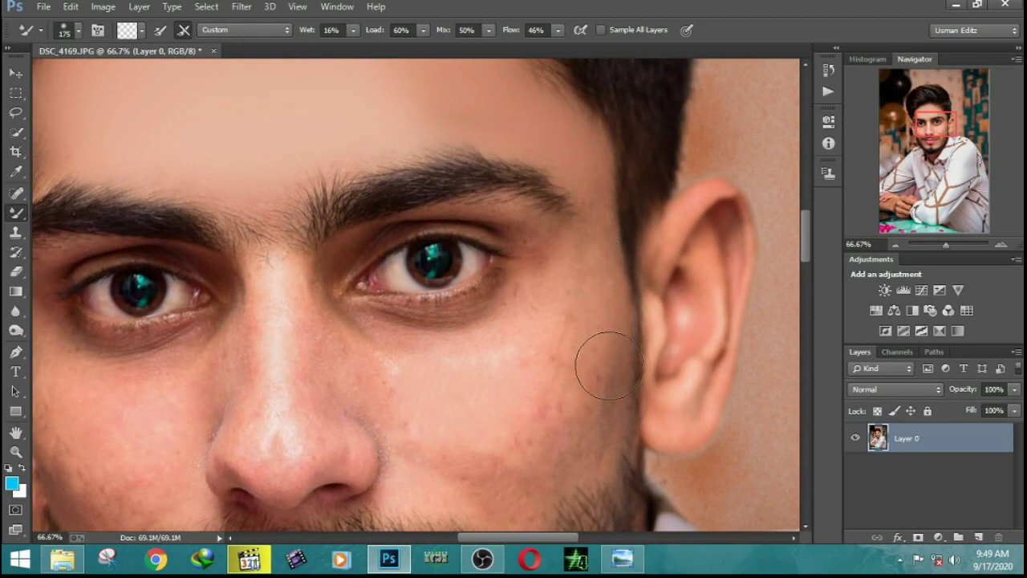
pyautogui.moveTo(608, 366); pyautogui.dragTo(591, 254)
pyautogui.press(']')
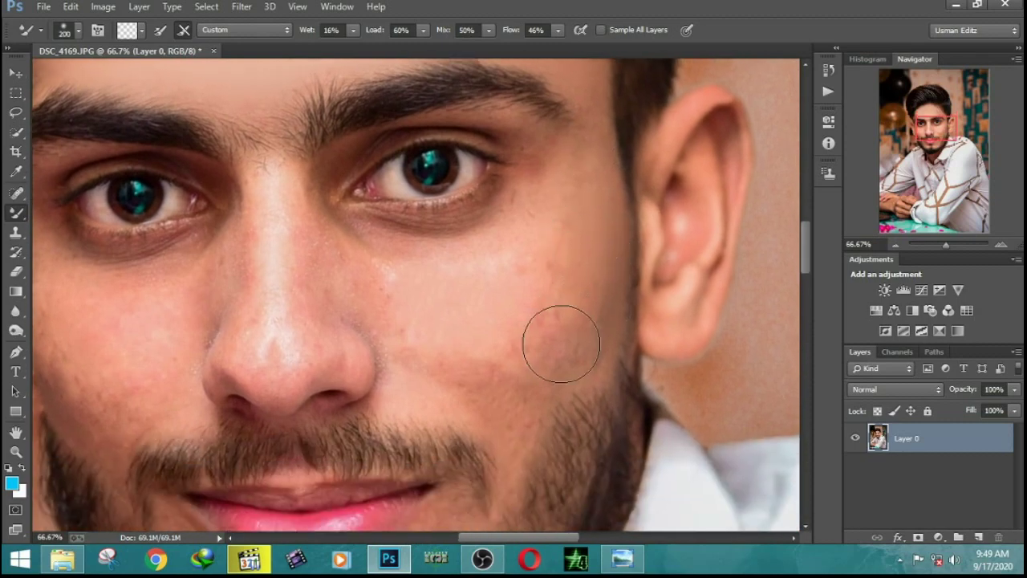
pyautogui.moveTo(560, 343)
pyautogui.mouseDown()
pyautogui.moveTo(569, 356)
pyautogui.moveTo(555, 340)
pyautogui.moveTo(476, 337)
pyautogui.moveTo(475, 317)
pyautogui.moveTo(509, 372)
pyautogui.moveTo(460, 369)
pyautogui.moveTo(451, 332)
pyautogui.moveTo(409, 298)
pyautogui.moveTo(497, 276)
pyautogui.moveTo(573, 206)
pyautogui.moveTo(516, 260)
pyautogui.mouseUp()
# Shrink the brush and smooth the nose highlights and the left cheek under the eye.
pyautogui.press(']')
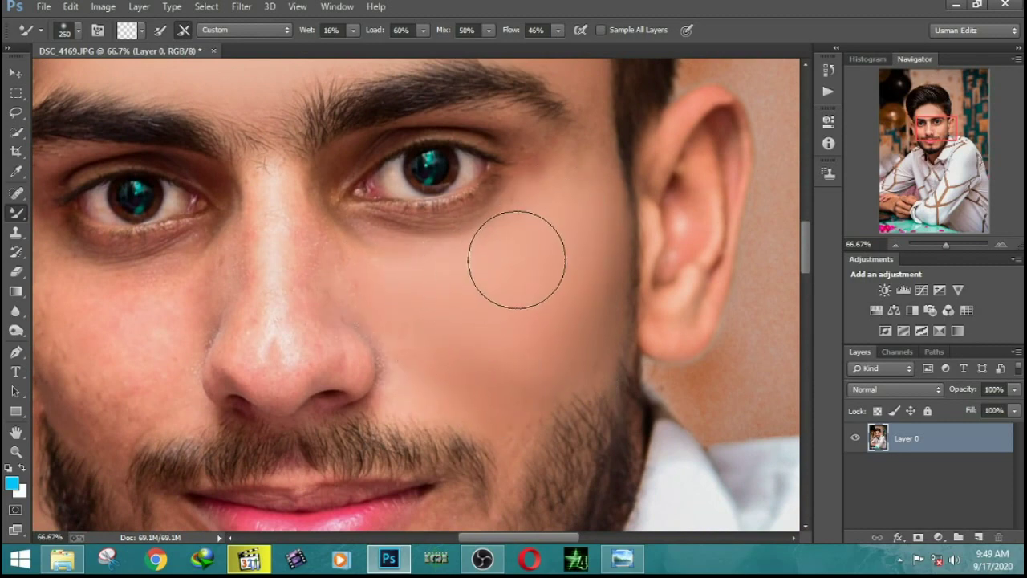
pyautogui.press('[')
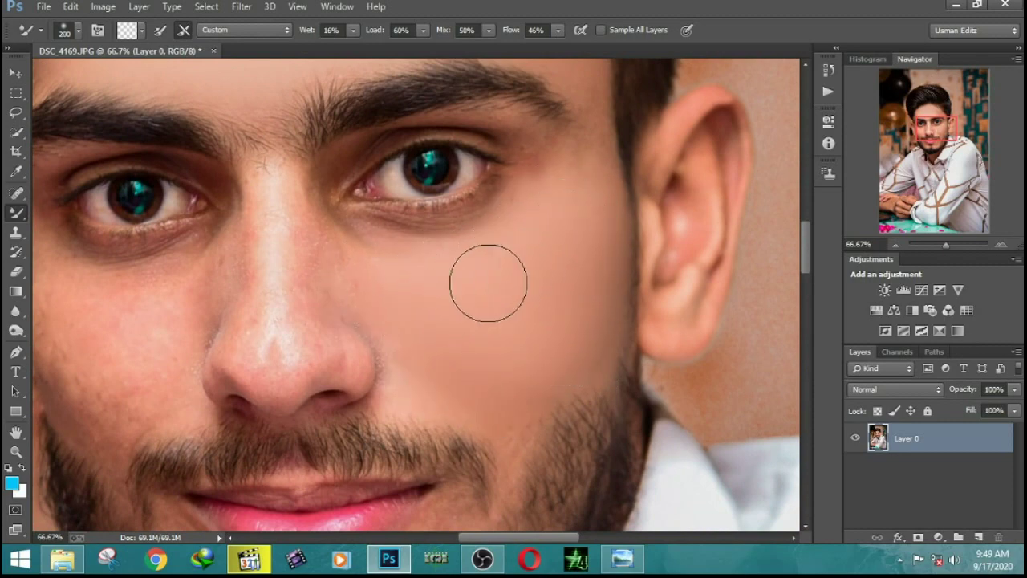
pyautogui.press('[')
pyautogui.press('[')
pyautogui.press('[')
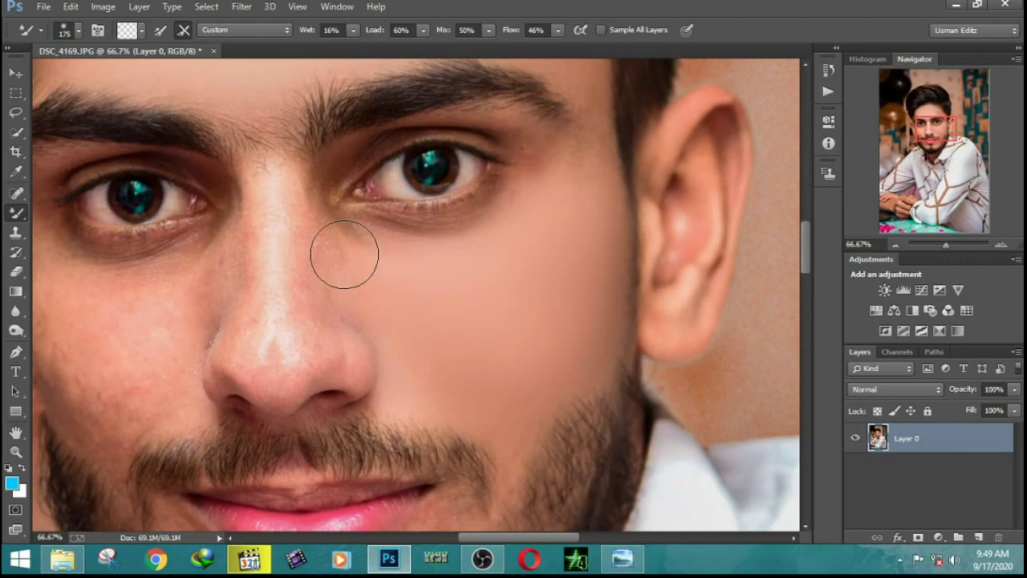
pyautogui.moveTo(266, 292); pyautogui.dragTo(278, 369)
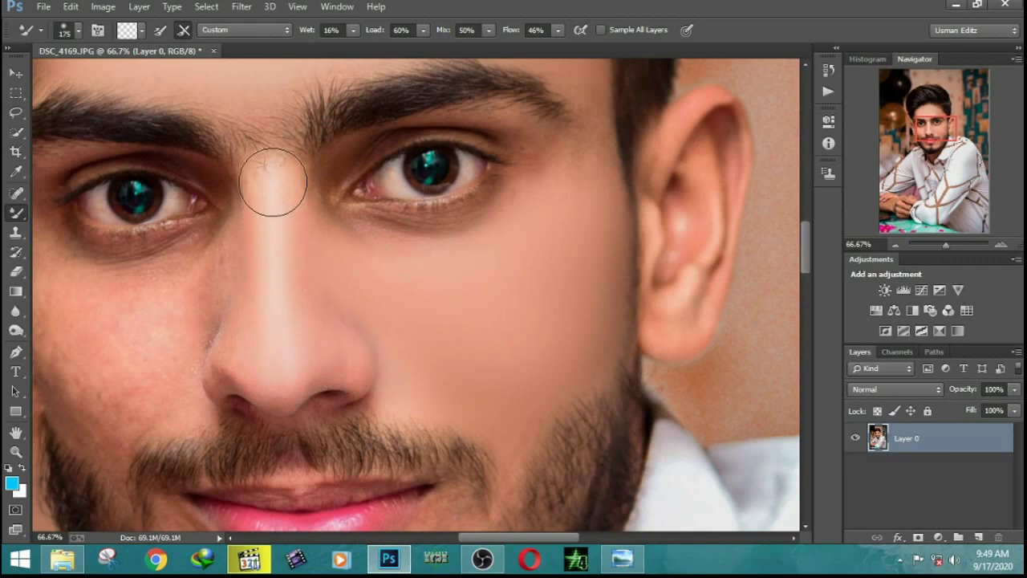
pyautogui.moveTo(270, 179); pyautogui.dragTo(271, 207)
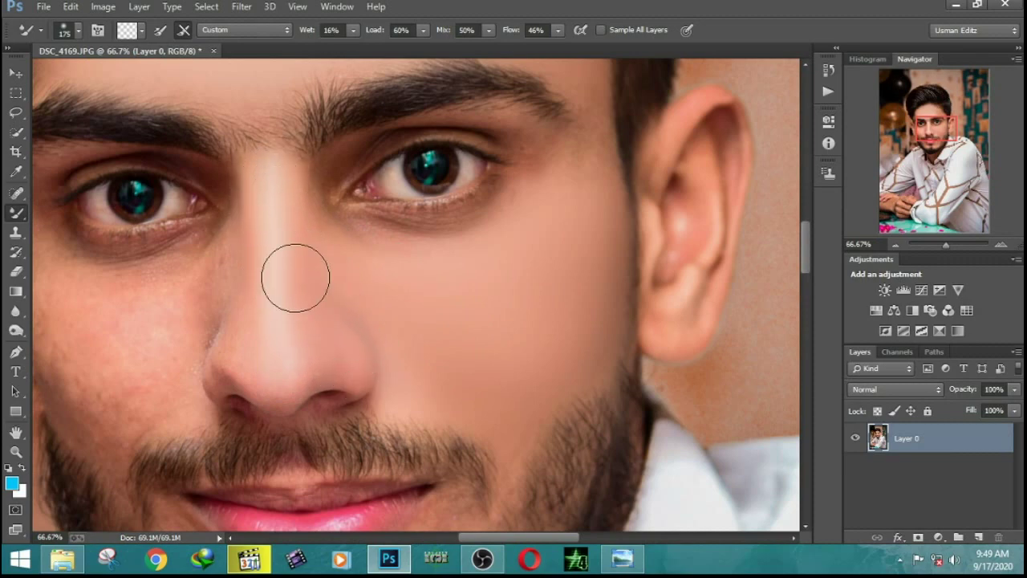
pyautogui.moveTo(296, 277); pyautogui.dragTo(348, 257)
pyautogui.moveTo(317, 225)
pyautogui.mouseDown()
pyautogui.moveTo(271, 271)
pyautogui.moveTo(238, 273)
pyautogui.moveTo(192, 322)
pyautogui.mouseUp()
# Zoom in and smooth the skin below the lower lip and on the chin.
pyautogui.press(']')
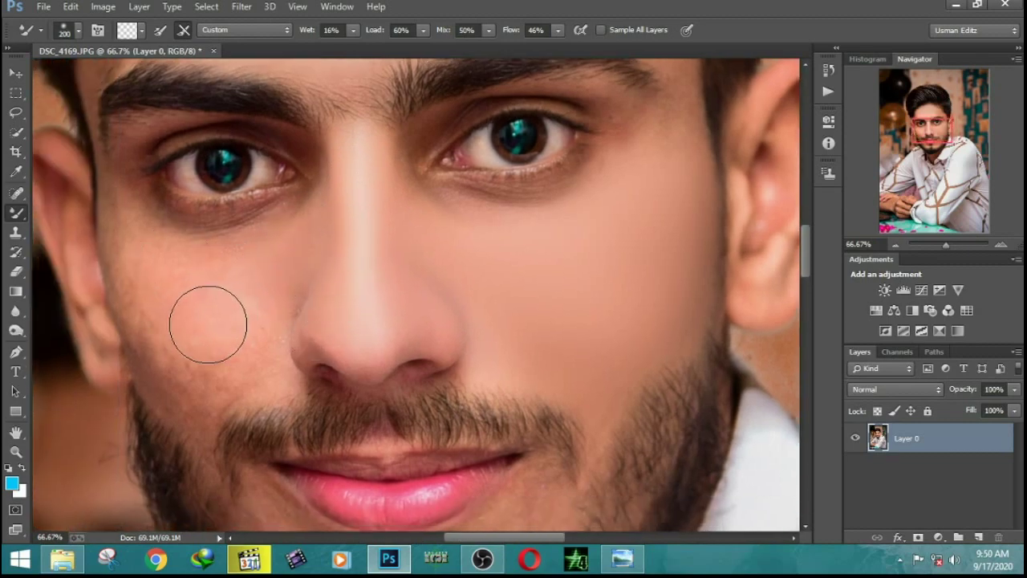
pyautogui.press(']')
pyautogui.press('[')
pyautogui.press('[')
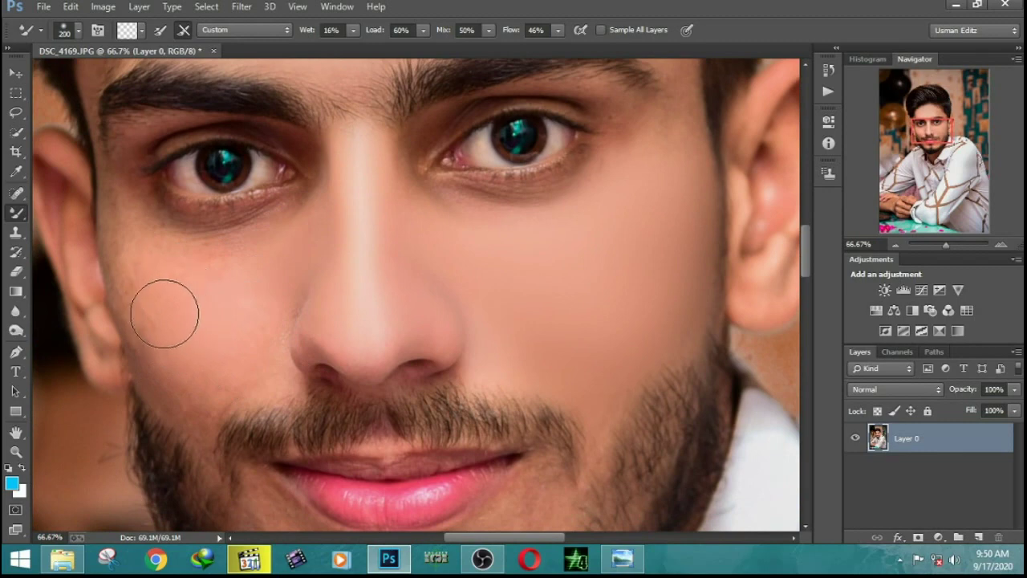
pyautogui.press('[')
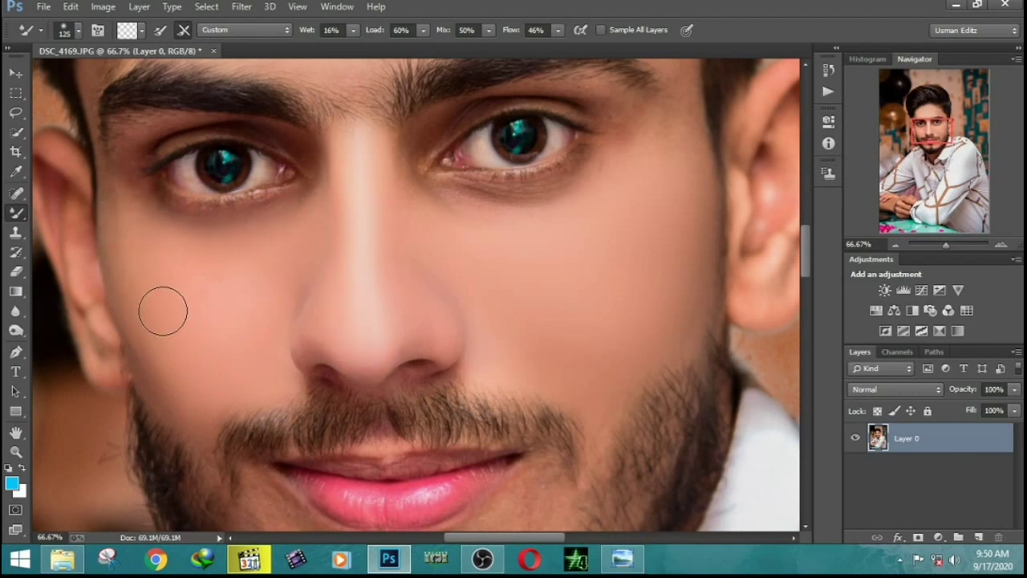
pyautogui.scroll(-3, 163, 311)
pyautogui.moveTo(192, 301); pyautogui.dragTo(148, 150)
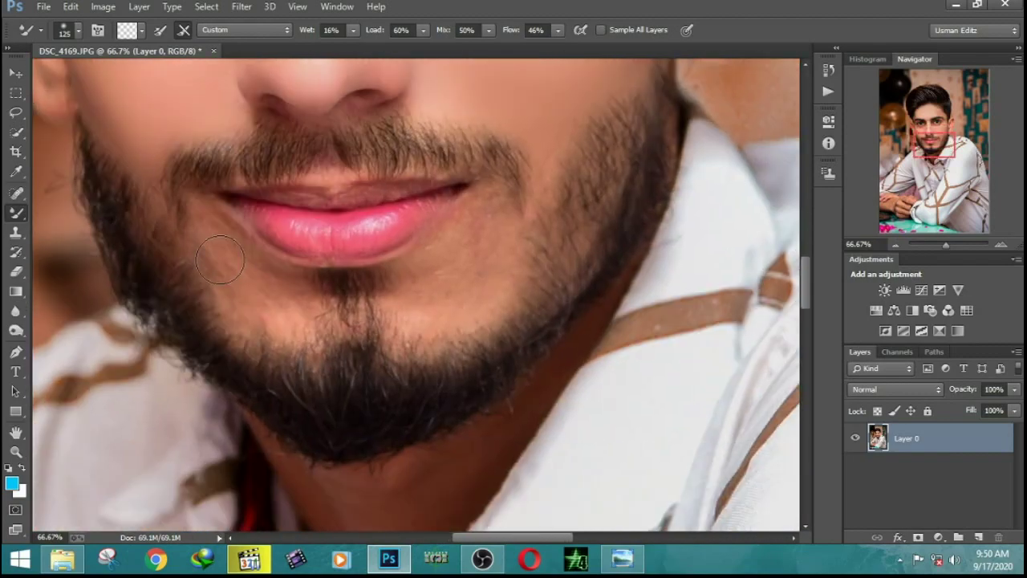
pyautogui.hotkey('ctrl', '+')
pyautogui.moveTo(232, 255); pyautogui.dragTo(312, 258)
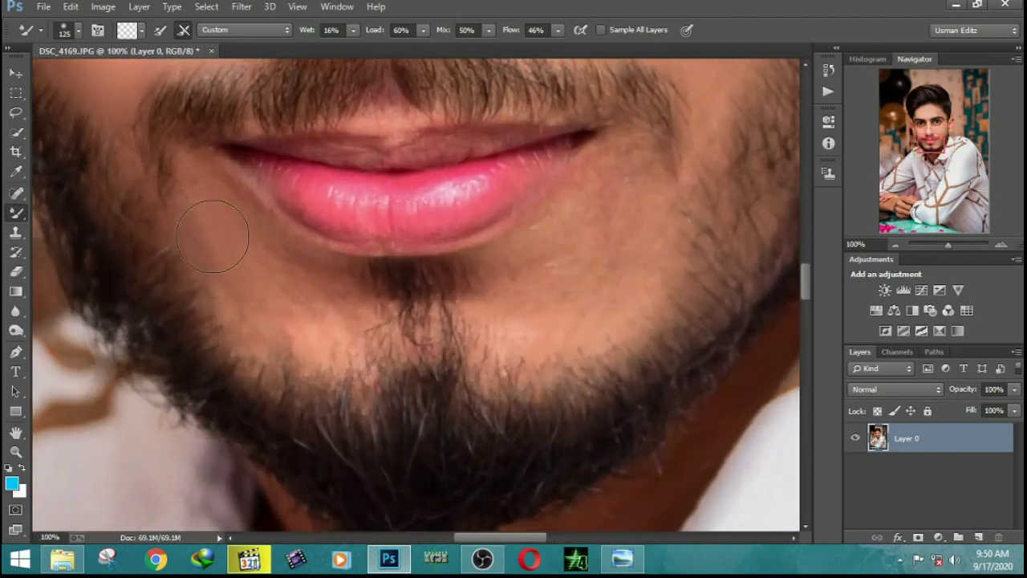
pyautogui.moveTo(213, 237)
pyautogui.mouseDown()
pyautogui.moveTo(264, 305)
pyautogui.moveTo(316, 328)
pyautogui.moveTo(258, 242)
pyautogui.mouseUp()
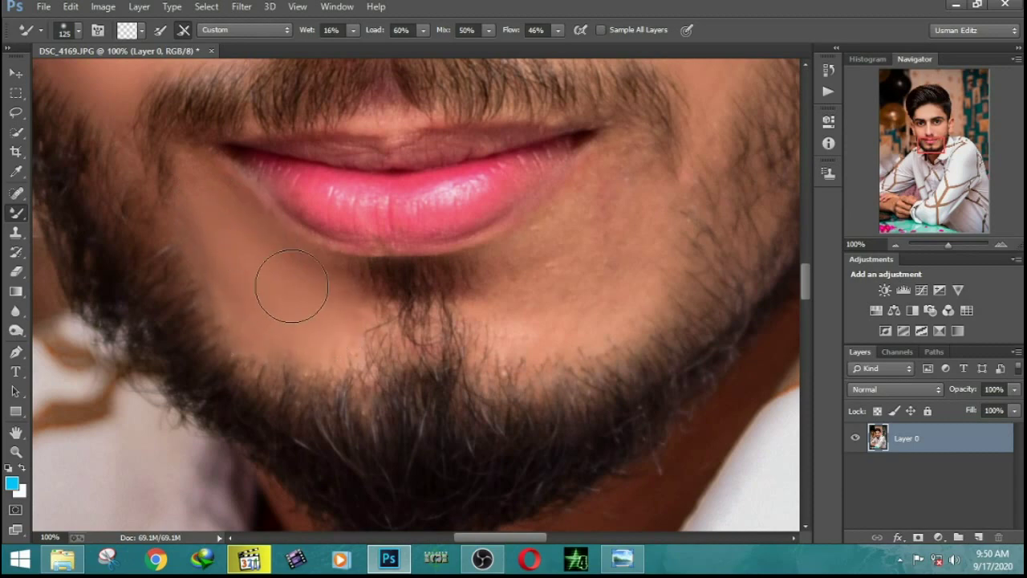
pyautogui.moveTo(582, 280); pyautogui.dragTo(554, 298)
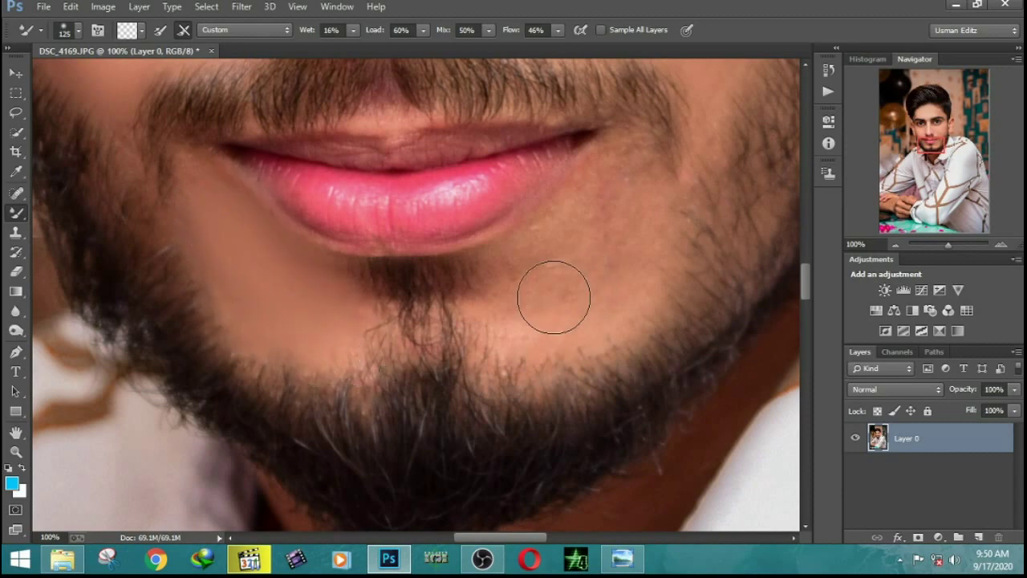
pyautogui.press(']')
pyautogui.moveTo(569, 252)
pyautogui.mouseDown()
pyautogui.moveTo(522, 326)
pyautogui.moveTo(626, 277)
pyautogui.moveTo(602, 294)
pyautogui.moveTo(631, 195)
pyautogui.moveTo(538, 275)
pyautogui.moveTo(514, 282)
pyautogui.moveTo(559, 323)
pyautogui.moveTo(530, 319)
pyautogui.moveTo(566, 275)
pyautogui.moveTo(533, 328)
pyautogui.moveTo(587, 239)
pyautogui.moveTo(583, 278)
pyautogui.moveTo(495, 369)
pyautogui.mouseUp()
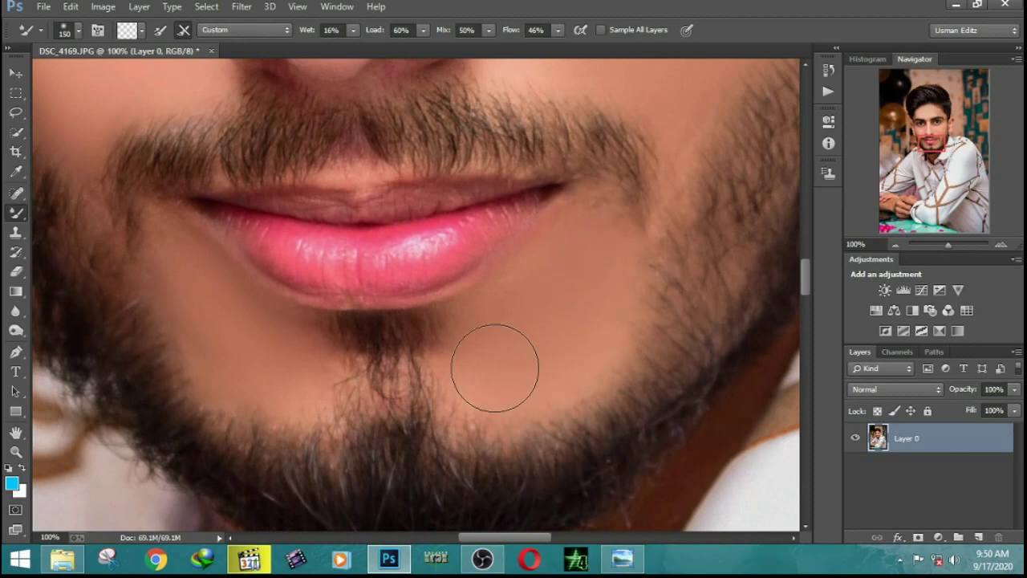
# Smooth the skin on the left side of the nose, then enlarge the brush to 175.
pyautogui.moveTo(550, 289); pyautogui.dragTo(481, 493)
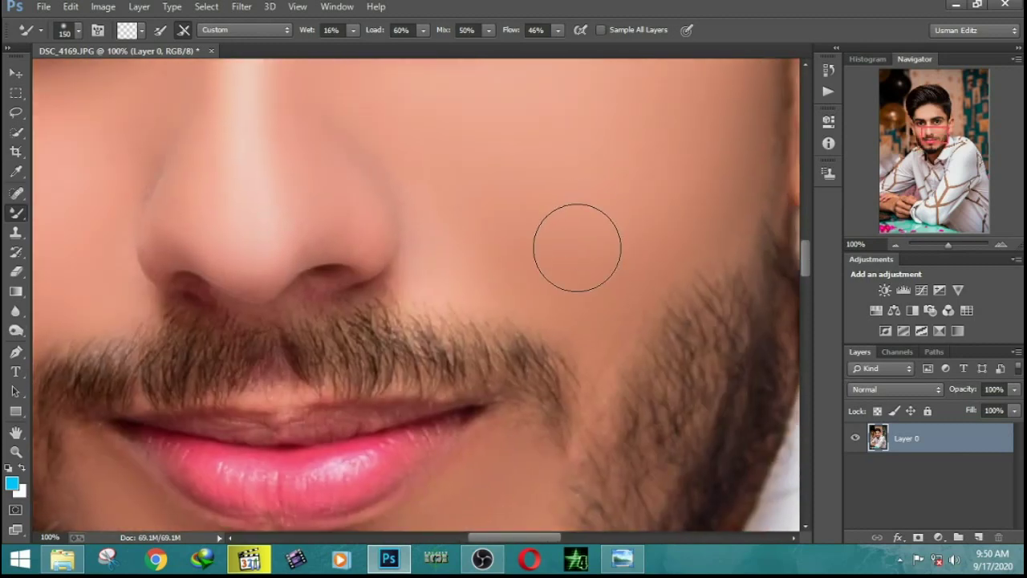
pyautogui.press('[')
pyautogui.press('[')
pyautogui.press('[')
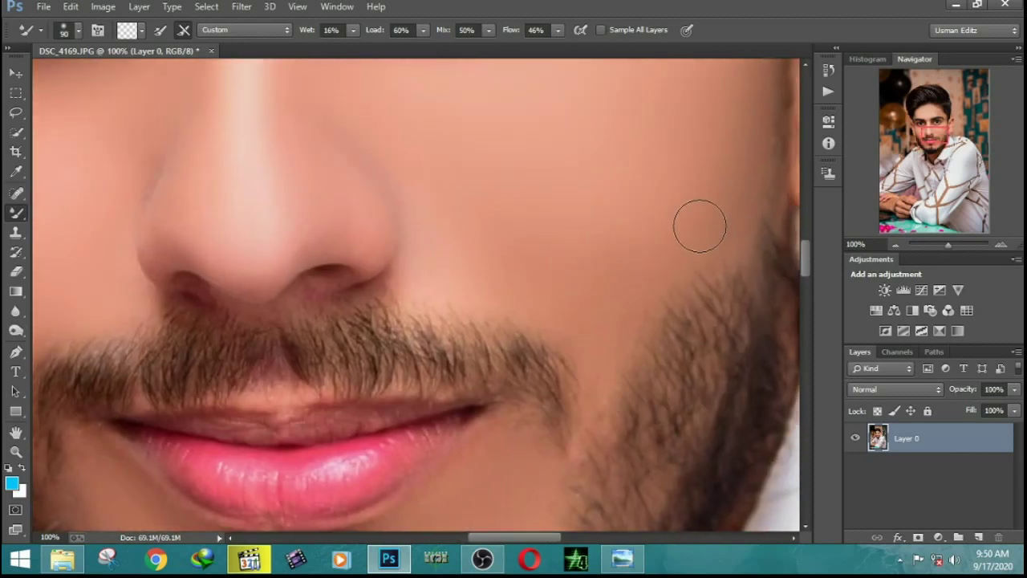
pyautogui.moveTo(724, 220); pyautogui.dragTo(634, 318)
pyautogui.moveTo(385, 350); pyautogui.dragTo(514, 299)
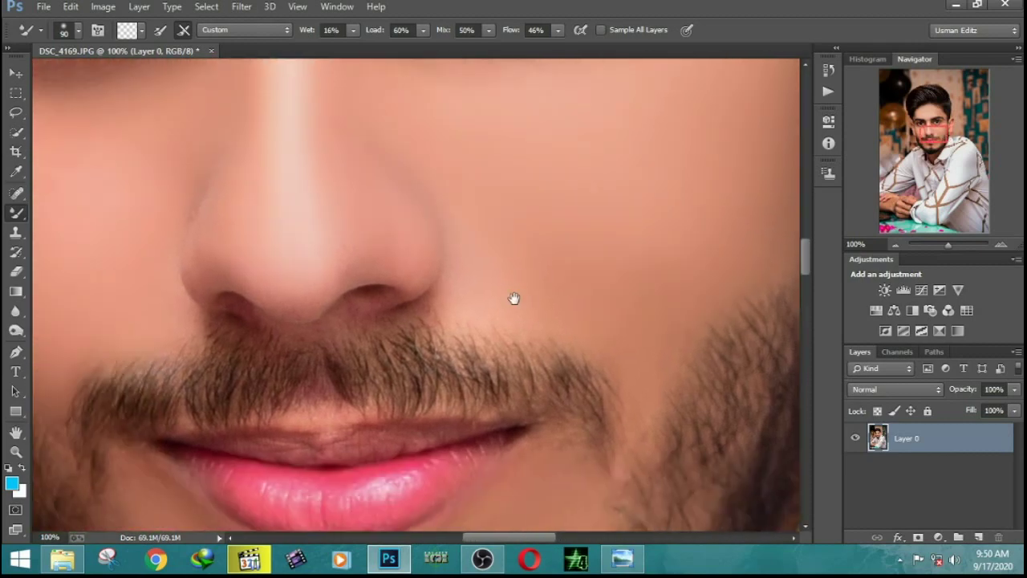
pyautogui.moveTo(444, 300); pyautogui.dragTo(491, 301)
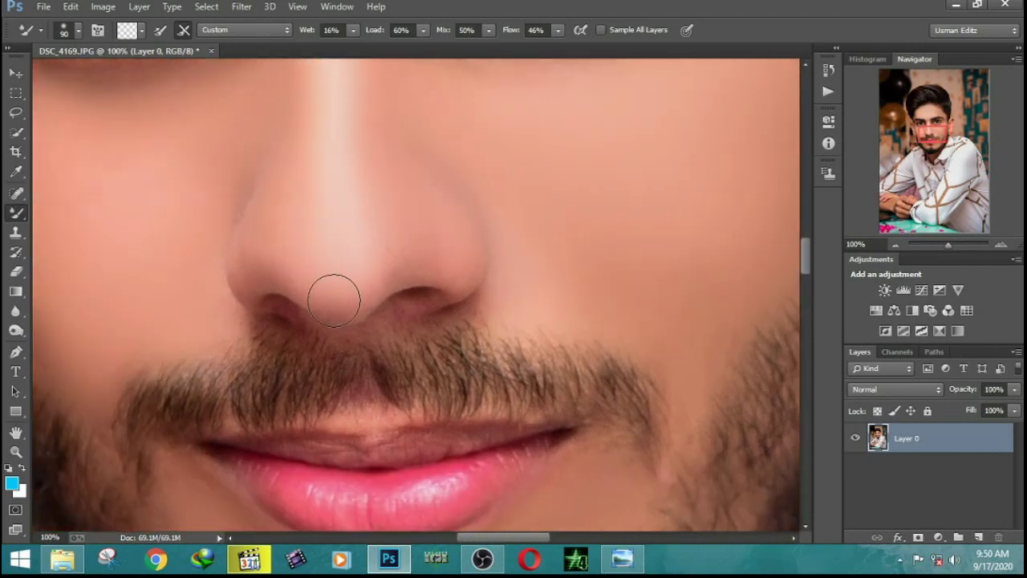
pyautogui.moveTo(342, 296)
pyautogui.mouseDown()
pyautogui.moveTo(246, 256)
pyautogui.moveTo(262, 233)
pyautogui.moveTo(348, 246)
pyautogui.mouseUp()
pyautogui.moveTo(276, 224); pyautogui.dragTo(371, 234)
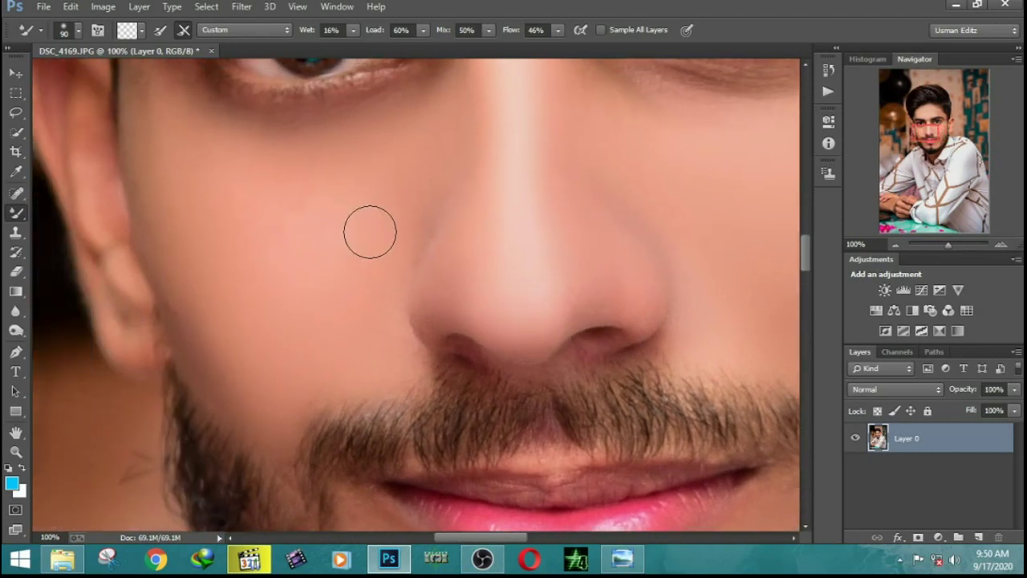
pyautogui.press(']')
pyautogui.press(']')
pyautogui.press(']')
pyautogui.press(']')
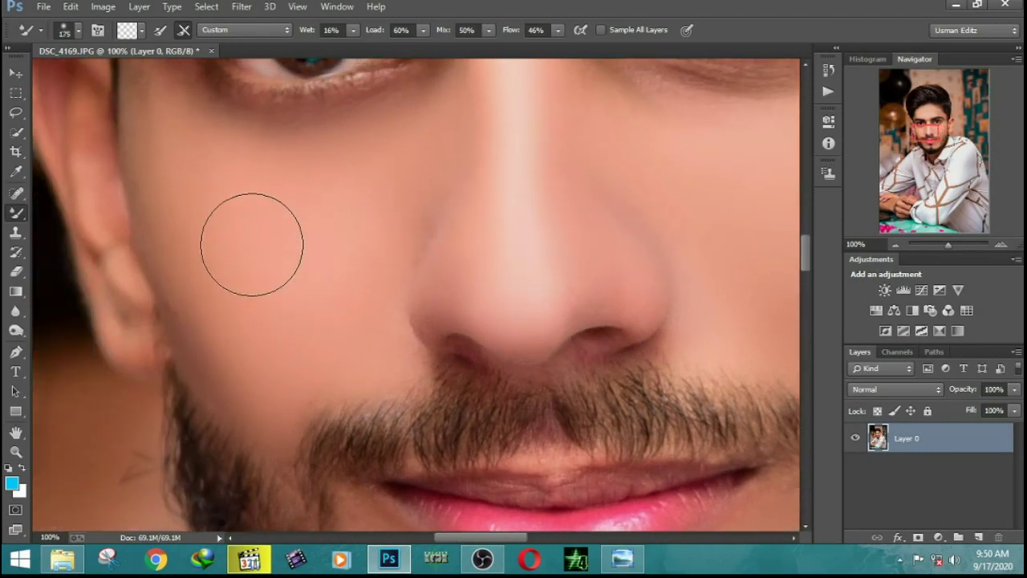
pyautogui.moveTo(310, 222); pyautogui.dragTo(353, 294)
# Set the brush to 100 and smooth the skin around the eye above the nose.
pyautogui.moveTo(308, 259)
pyautogui.mouseDown()
pyautogui.moveTo(326, 282)
pyautogui.moveTo(340, 393)
pyautogui.mouseUp()
pyautogui.press('[')
pyautogui.press('[')
pyautogui.press('[')
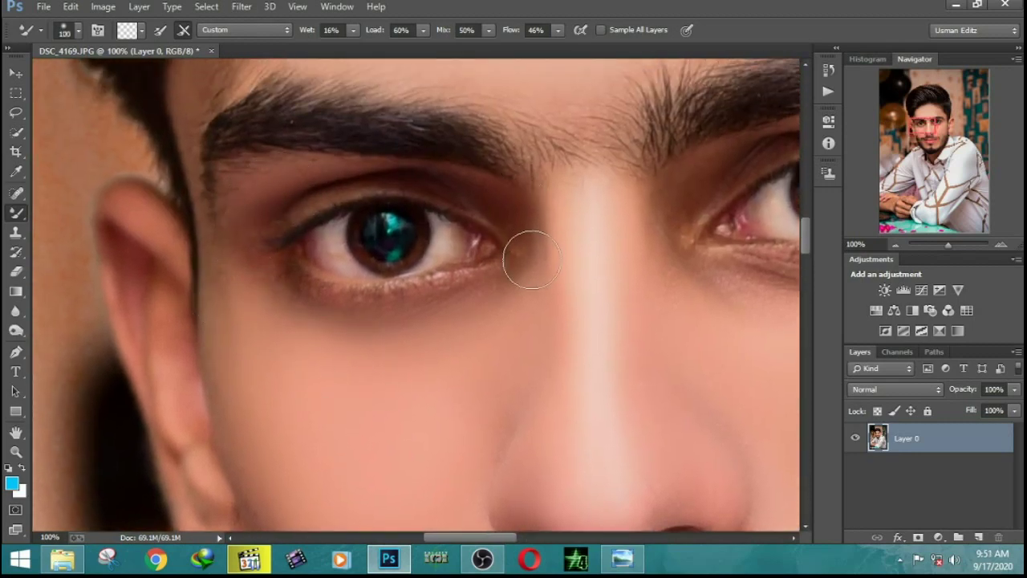
pyautogui.moveTo(363, 327); pyautogui.dragTo(122, 348)
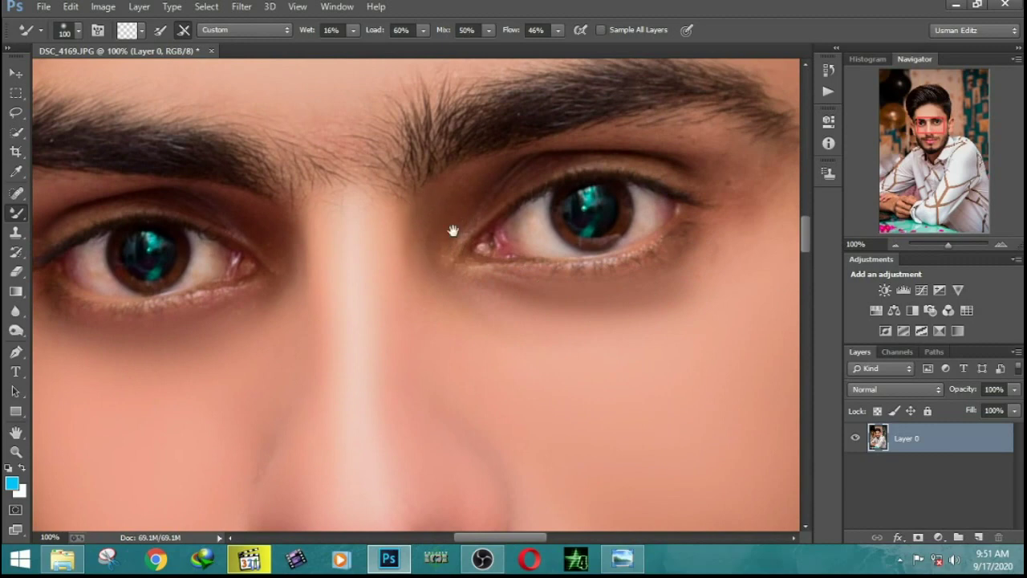
pyautogui.moveTo(454, 231); pyautogui.dragTo(365, 228)
pyautogui.moveTo(670, 203); pyautogui.dragTo(498, 241)
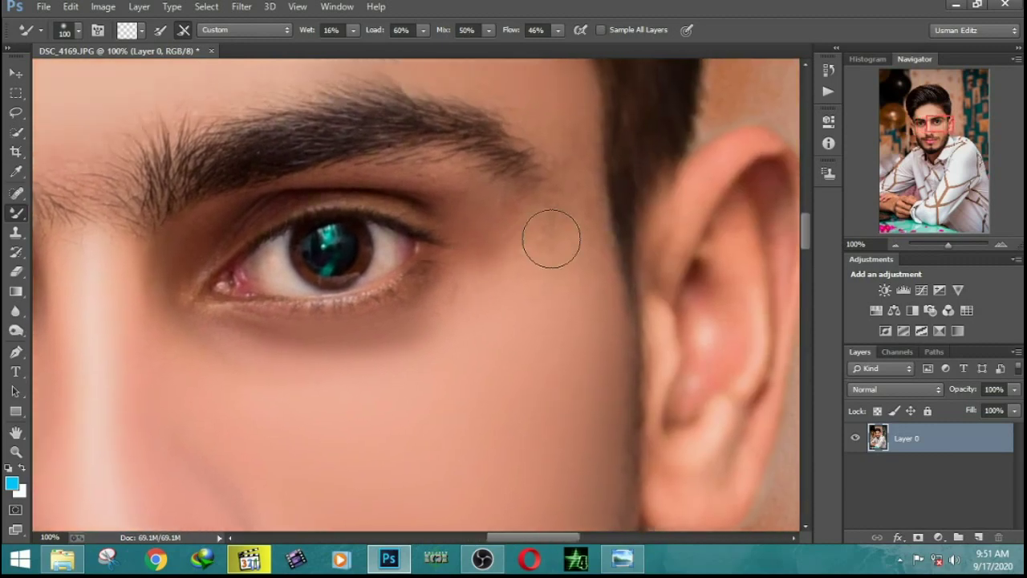
pyautogui.moveTo(577, 251); pyautogui.dragTo(590, 343)
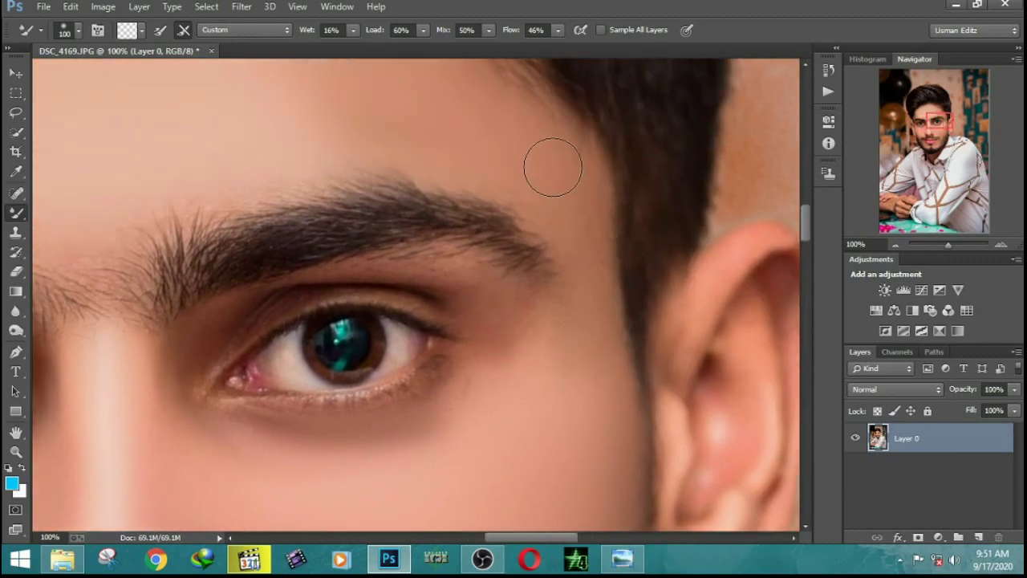
pyautogui.moveTo(553, 167); pyautogui.dragTo(610, 305)
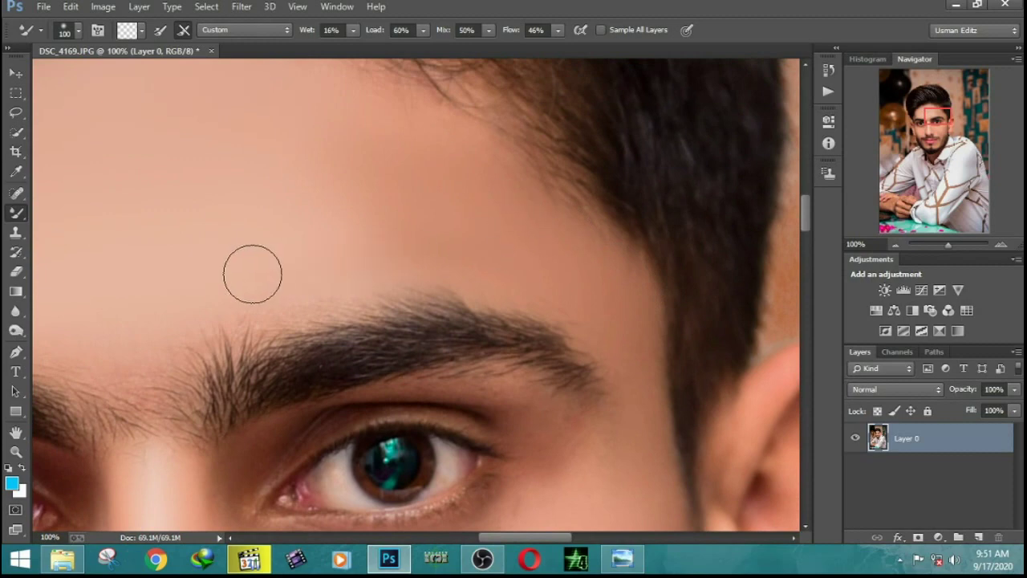
# Follow the hairline and blend the whitish spot at the hairline into the skin.
pyautogui.moveTo(240, 305); pyautogui.dragTo(511, 256)
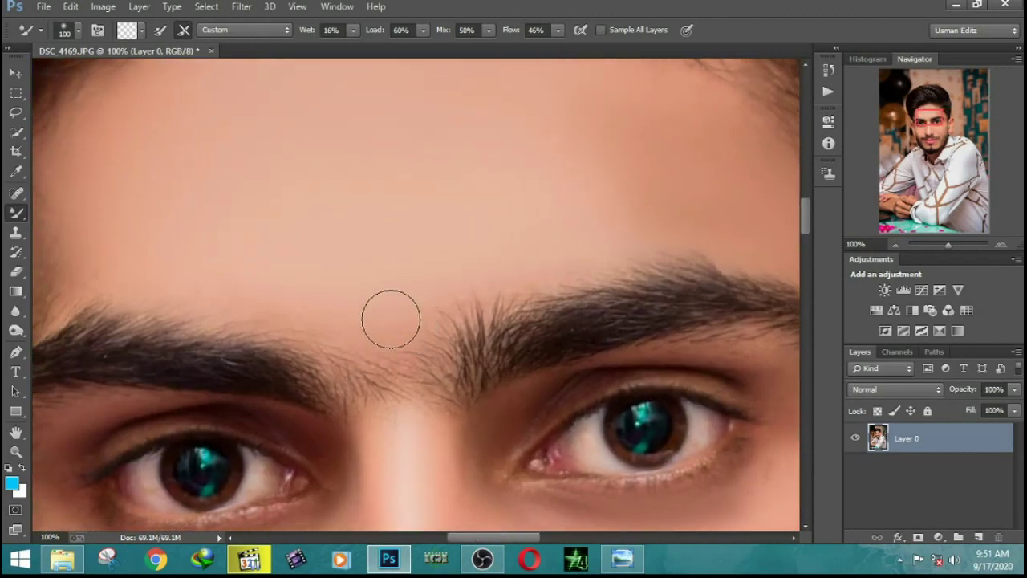
pyautogui.moveTo(157, 287); pyautogui.dragTo(401, 296)
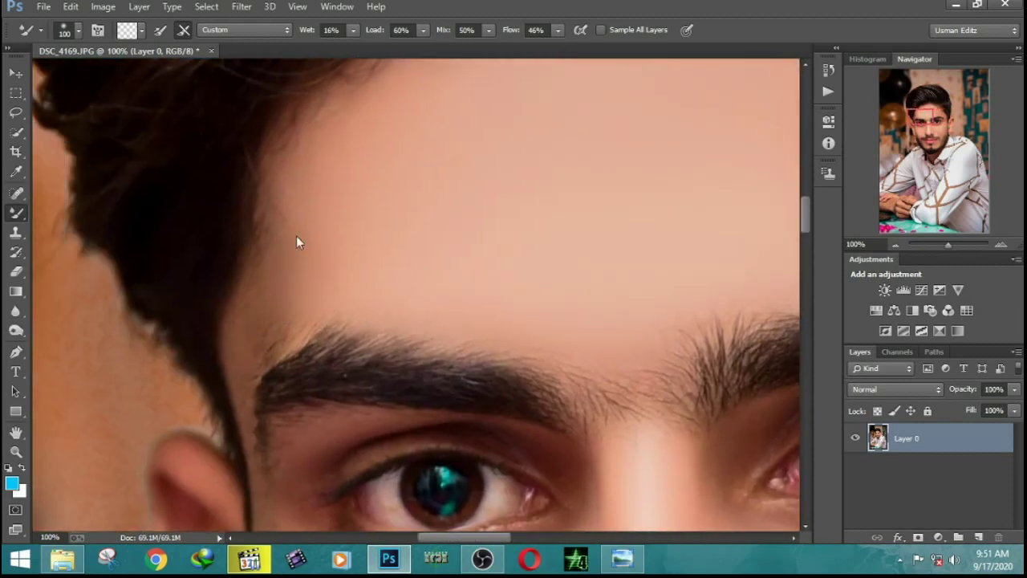
pyautogui.moveTo(311, 191); pyautogui.dragTo(305, 359)
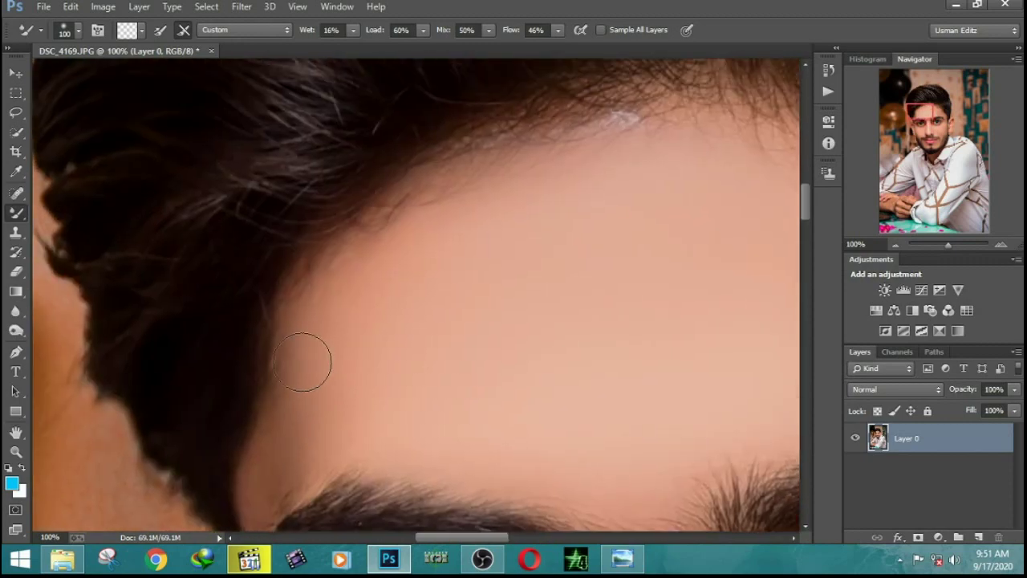
pyautogui.moveTo(415, 222); pyautogui.dragTo(322, 281)
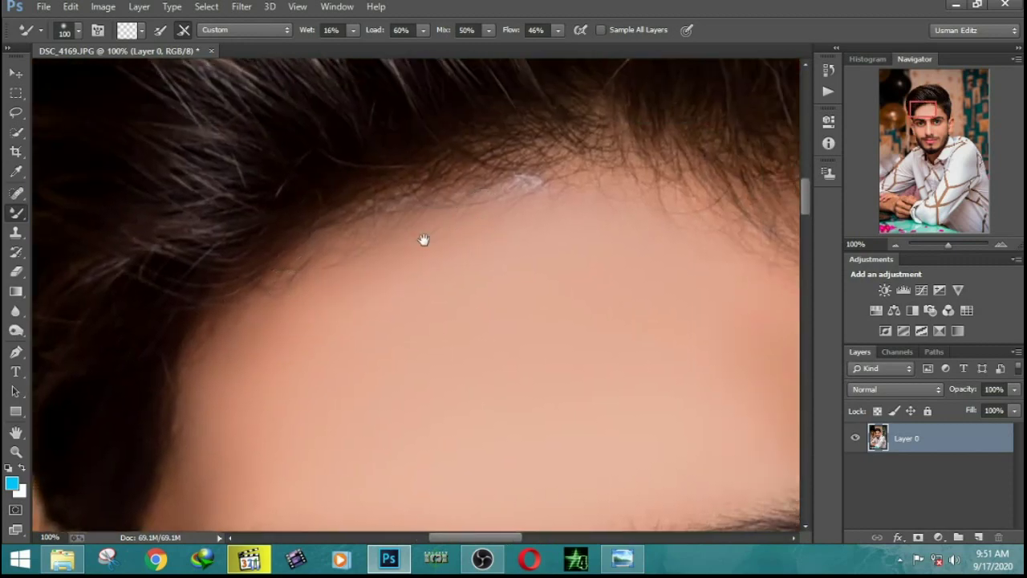
pyautogui.moveTo(424, 238); pyautogui.dragTo(313, 232)
pyautogui.moveTo(399, 216); pyautogui.dragTo(365, 210)
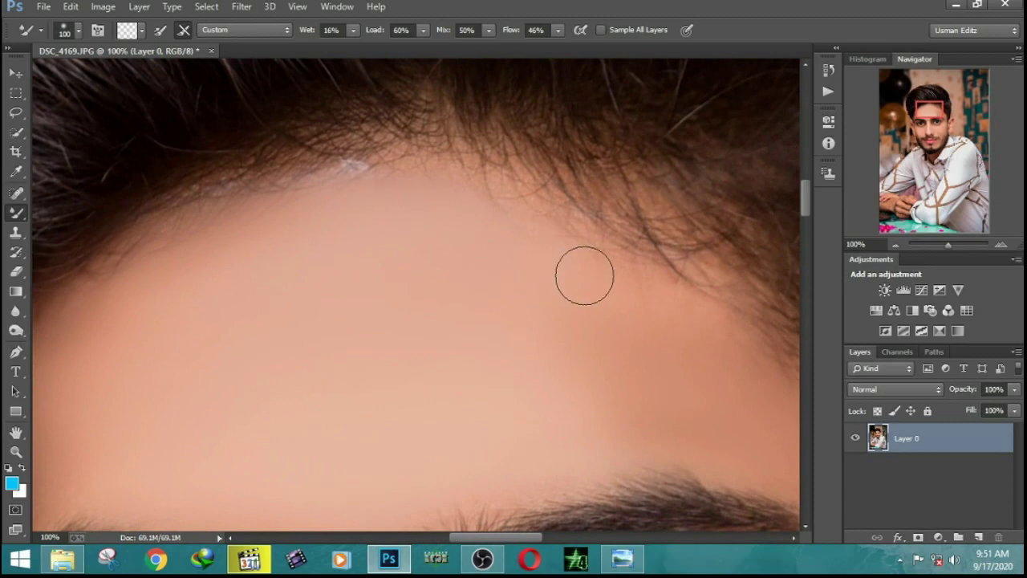
pyautogui.moveTo(550, 254)
pyautogui.mouseDown()
pyautogui.moveTo(360, 179)
pyautogui.moveTo(498, 262)
pyautogui.mouseUp()
pyautogui.moveTo(301, 171)
pyautogui.mouseDown()
pyautogui.moveTo(355, 165)
pyautogui.moveTo(315, 167)
pyautogui.mouseUp()
# At brush size 175, smooth along the hairline, undoing strokes that smudged the hair.
pyautogui.press(']')
pyautogui.press(']')
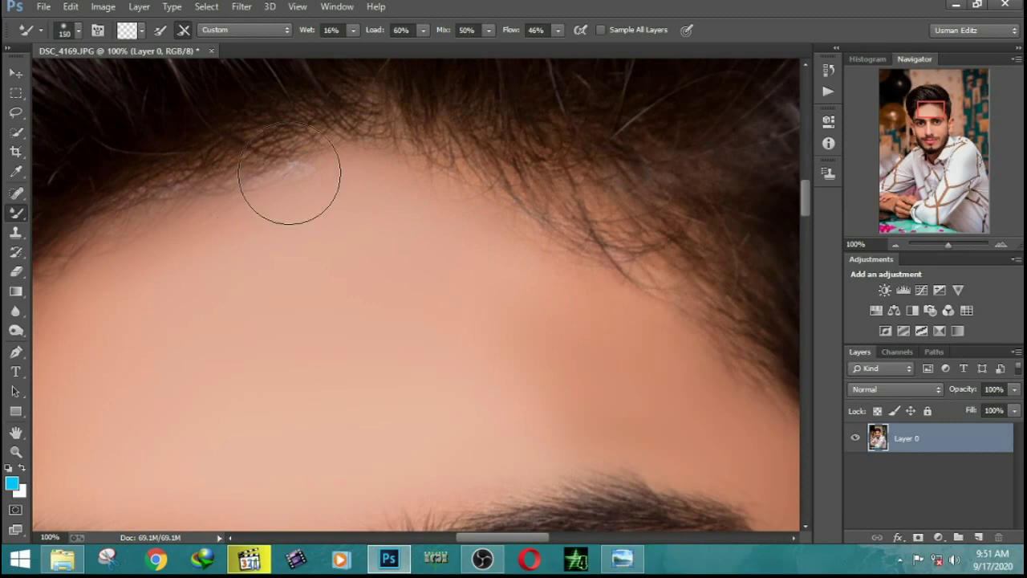
pyautogui.moveTo(270, 175); pyautogui.dragTo(353, 151)
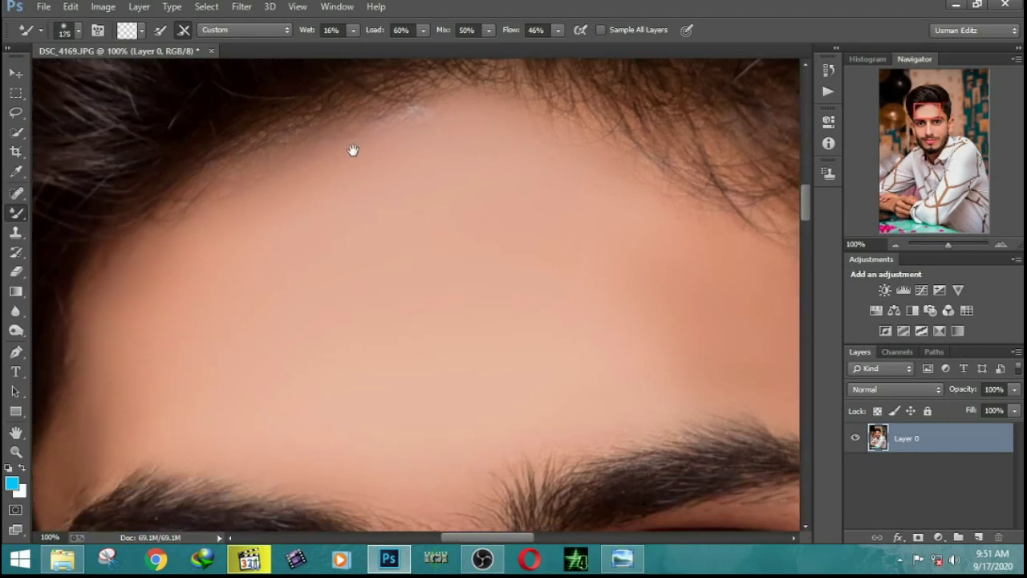
pyautogui.moveTo(207, 217); pyautogui.dragTo(305, 167)
pyautogui.moveTo(509, 174)
pyautogui.mouseDown()
pyautogui.moveTo(647, 241)
pyautogui.moveTo(612, 227)
pyautogui.mouseUp()
pyautogui.hotkey('ctrl', 'z')
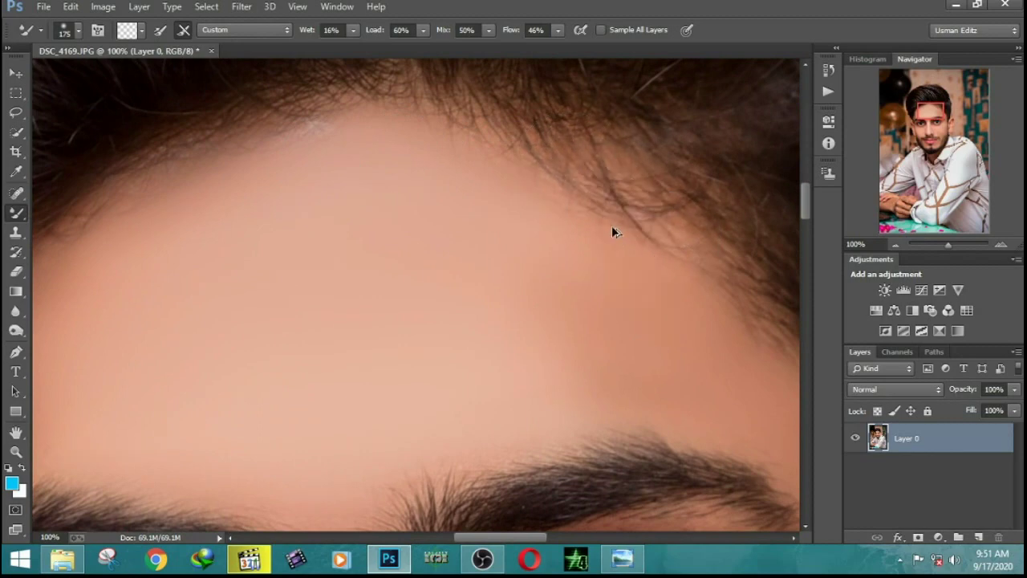
pyautogui.hotkey('ctrl', 'alt', 'z')
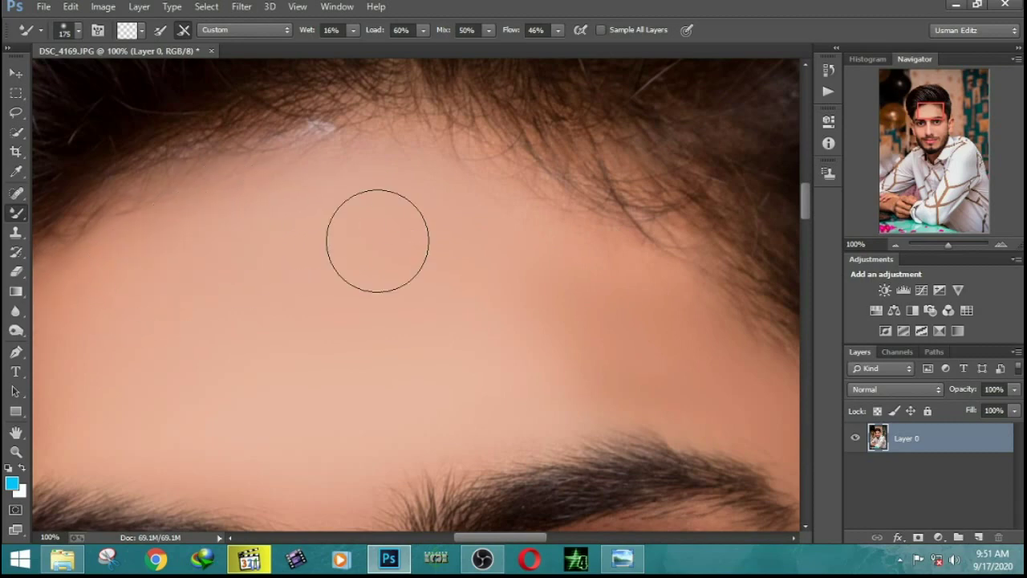
pyautogui.moveTo(433, 245); pyautogui.dragTo(371, 112)
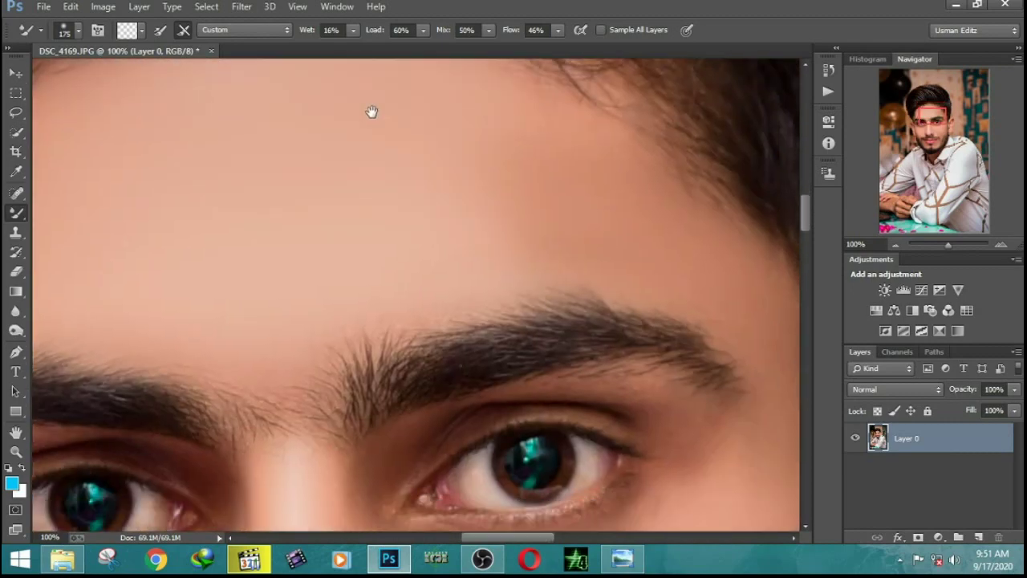
pyautogui.moveTo(310, 259); pyautogui.dragTo(340, 225)
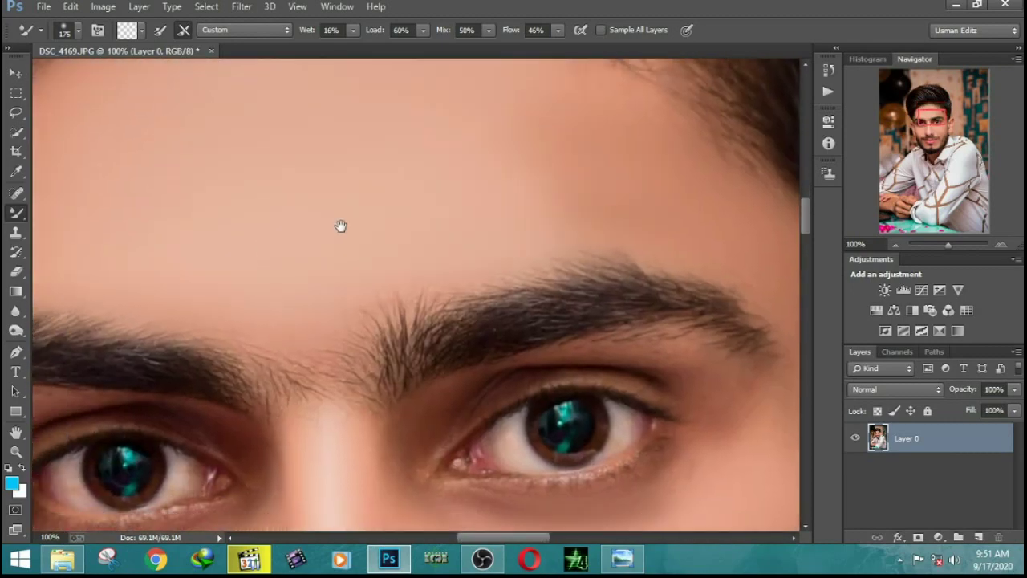
pyautogui.moveTo(282, 284); pyautogui.dragTo(273, 278)
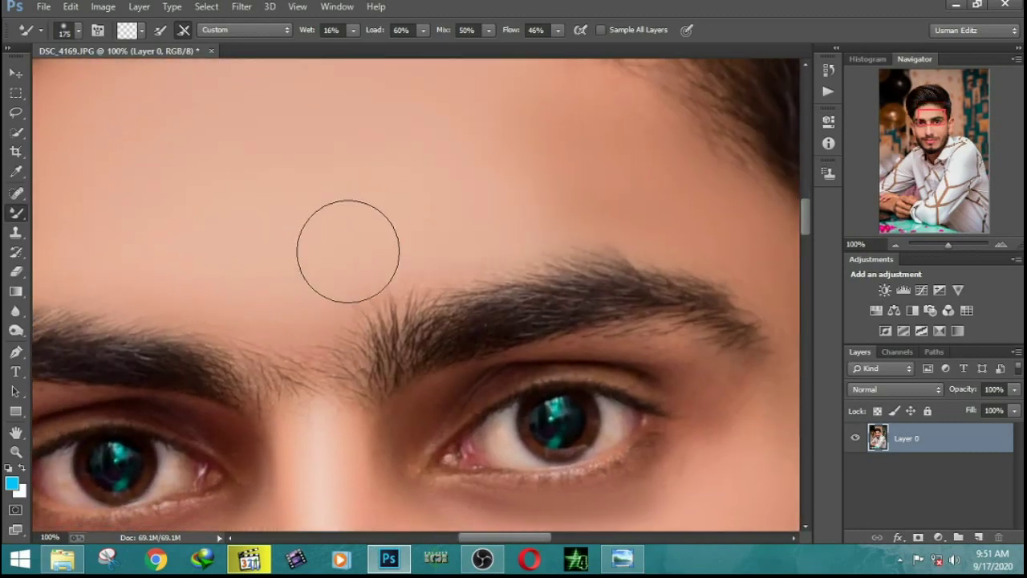
pyautogui.moveTo(348, 252); pyautogui.dragTo(195, 179)
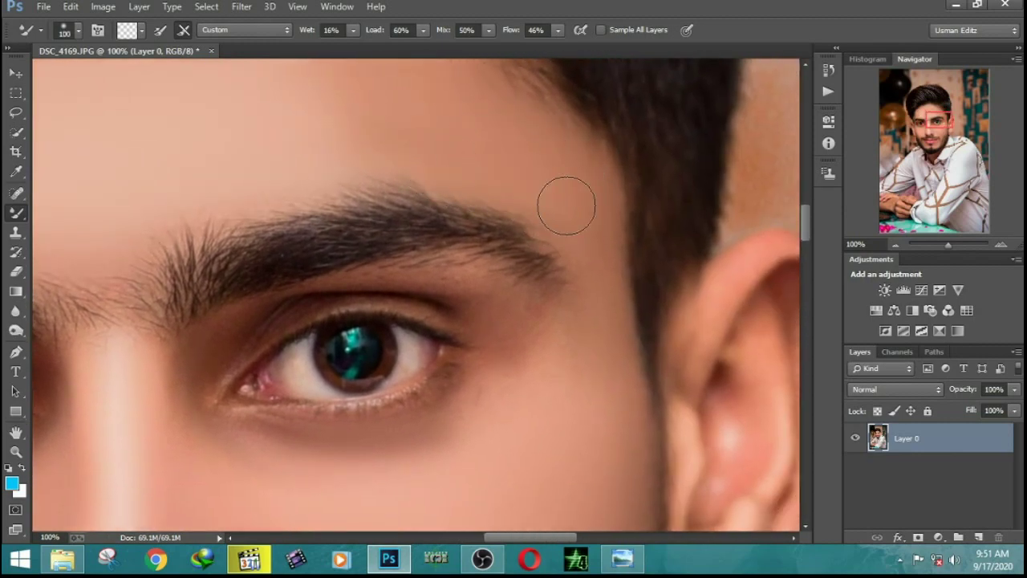
pyautogui.moveTo(566, 206); pyautogui.dragTo(343, 10)
pyautogui.moveTo(480, 388); pyautogui.dragTo(534, 148)
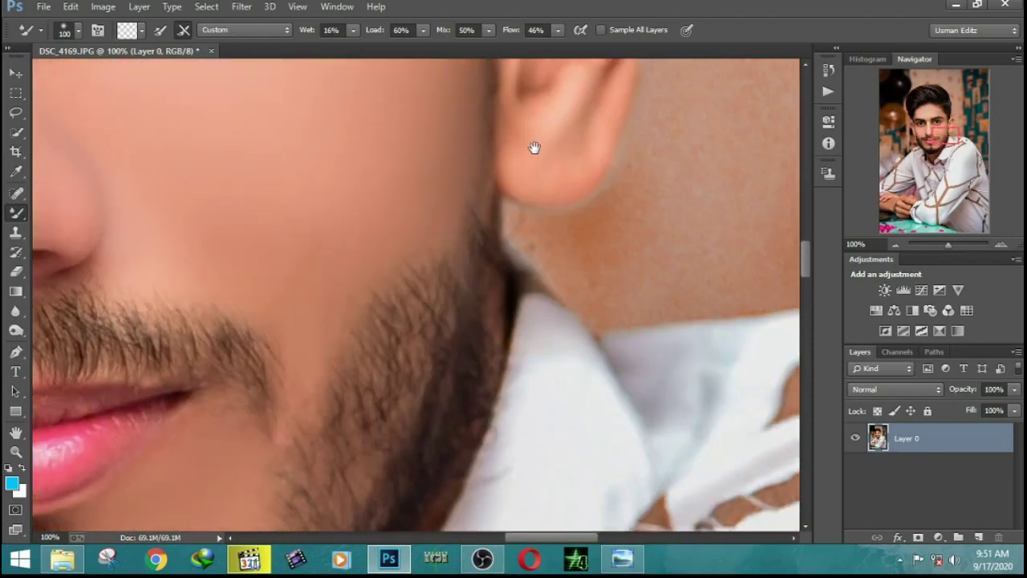
pyautogui.moveTo(370, 243); pyautogui.dragTo(434, 59)
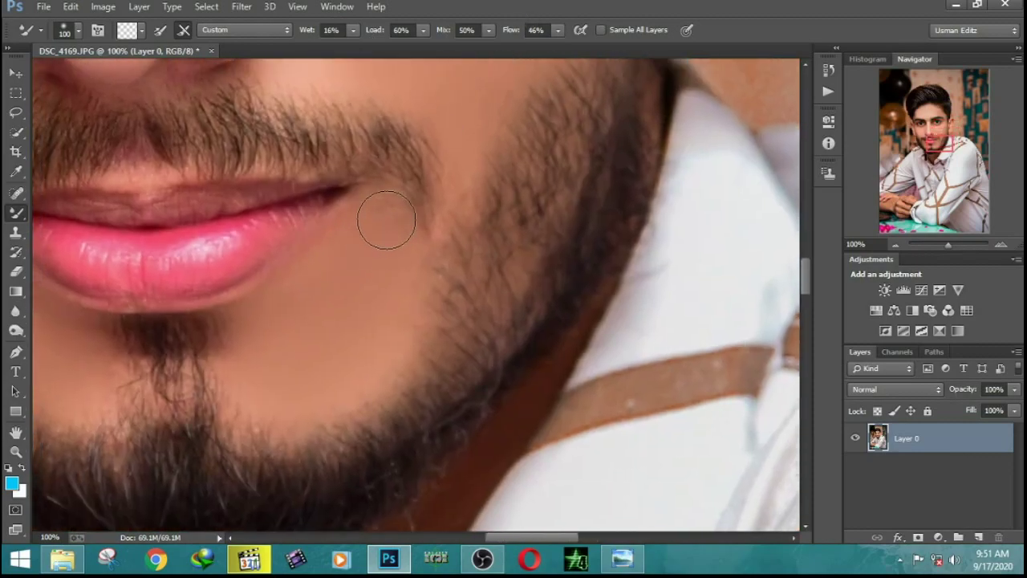
pyautogui.moveTo(406, 285); pyautogui.dragTo(407, 213)
pyautogui.moveTo(372, 273); pyautogui.dragTo(452, 24)
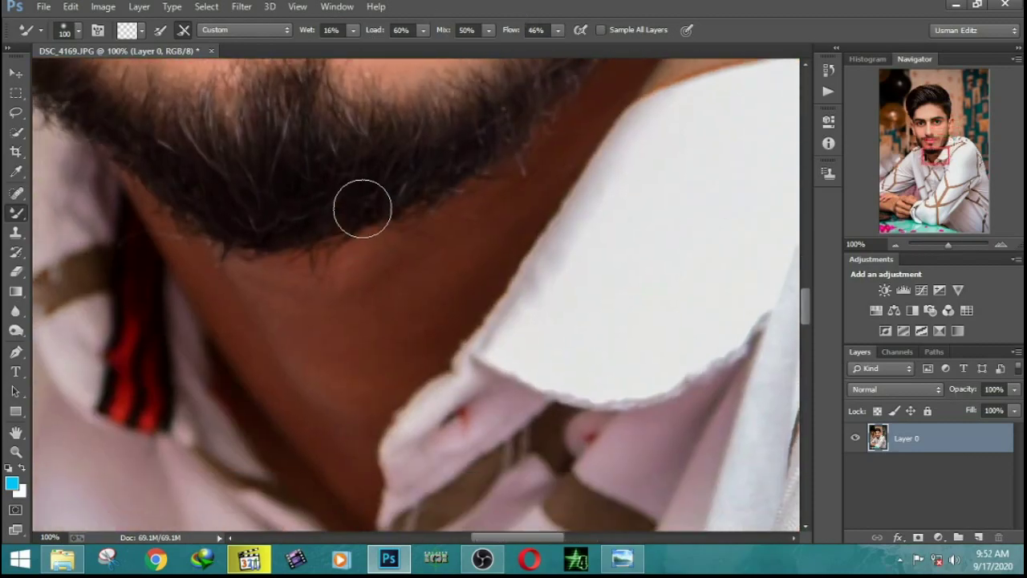
pyautogui.press(']')
pyautogui.press(']')
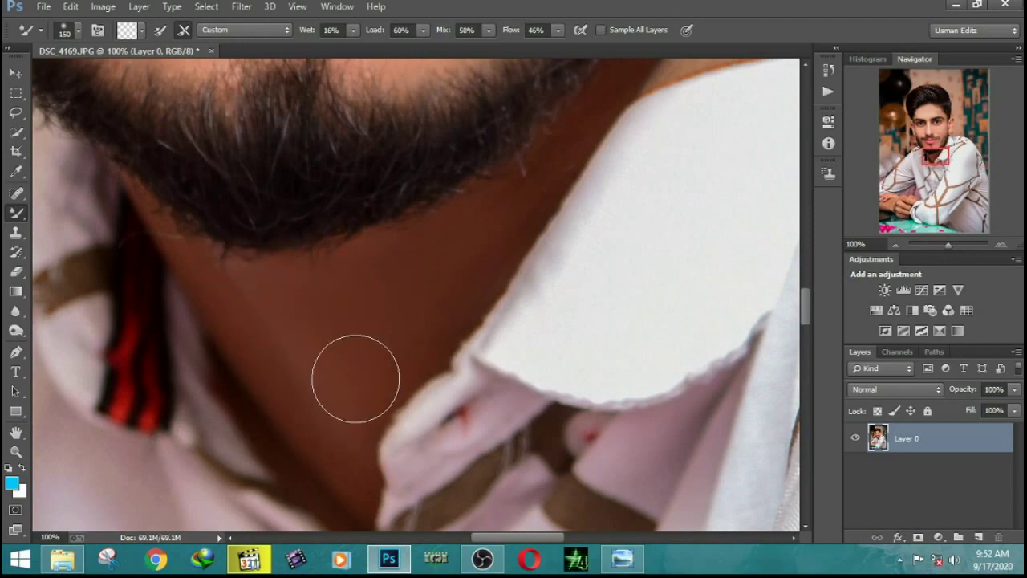
pyautogui.moveTo(405, 301); pyautogui.dragTo(378, 340)
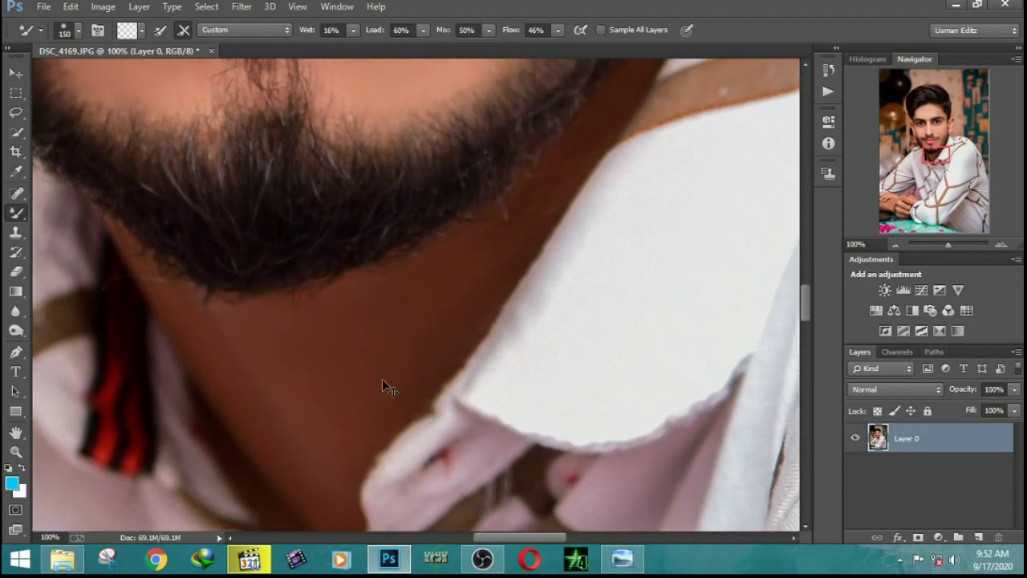
pyautogui.scroll(-2, 382, 379)
pyautogui.scroll(-1, 385, 375)
pyautogui.scroll(-1, 387, 361)
# Smooth the forearm, knuckles and upper-hand skin, then zoom back out to the full portrait.
pyautogui.scroll(-1, 388, 346)
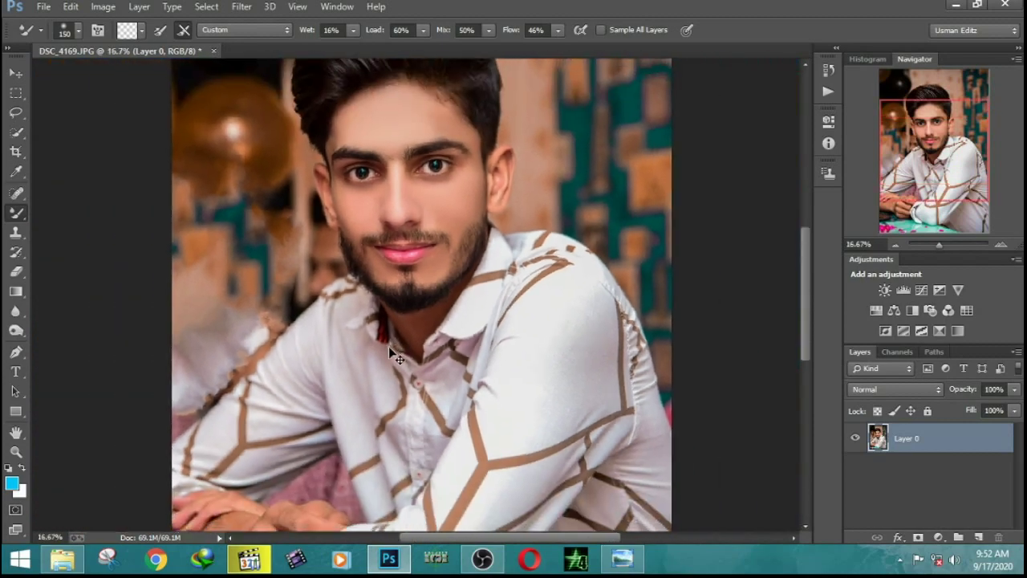
pyautogui.scroll(1, 345, 434)
pyautogui.scroll(2, 313, 462)
pyautogui.moveTo(317, 459); pyautogui.dragTo(526, 107)
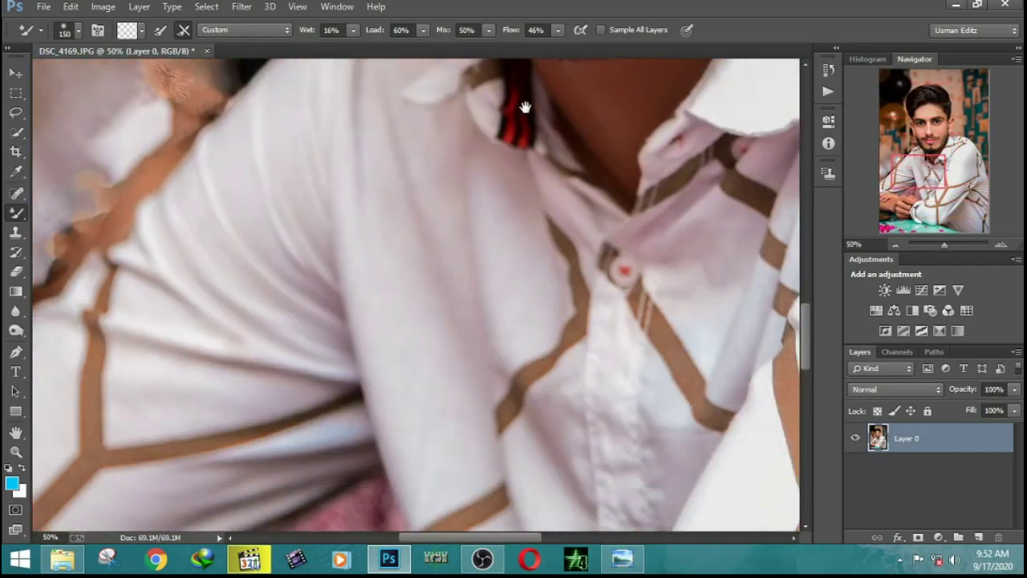
pyautogui.moveTo(482, 361); pyautogui.dragTo(470, 80)
pyautogui.moveTo(449, 241); pyautogui.dragTo(435, 199)
pyautogui.moveTo(317, 226); pyautogui.dragTo(412, 265)
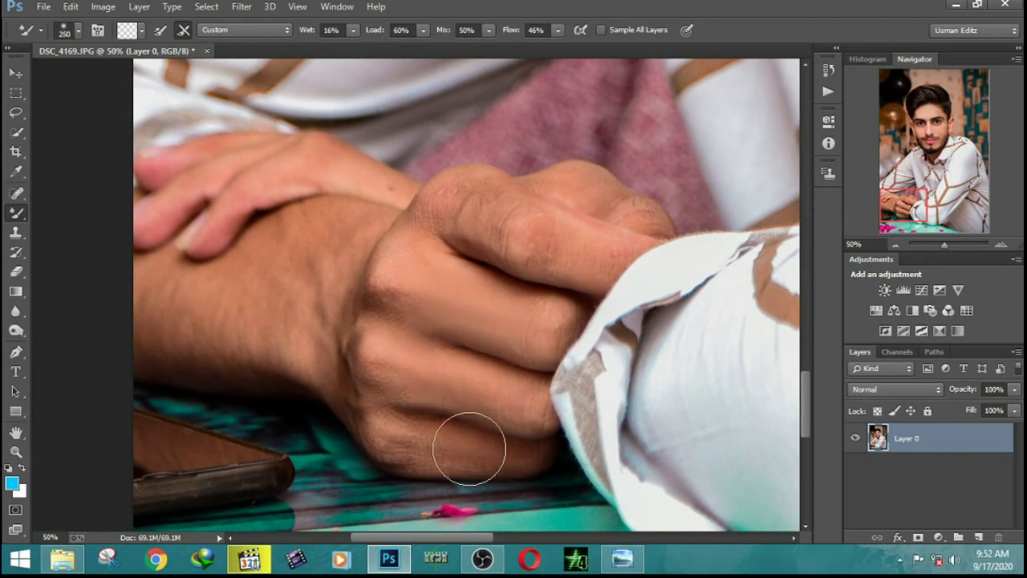
pyautogui.moveTo(220, 331)
pyautogui.mouseDown()
pyautogui.moveTo(332, 239)
pyautogui.moveTo(396, 279)
pyautogui.moveTo(431, 224)
pyautogui.moveTo(578, 240)
pyautogui.mouseUp()
pyautogui.moveTo(287, 165); pyautogui.dragTo(268, 175)
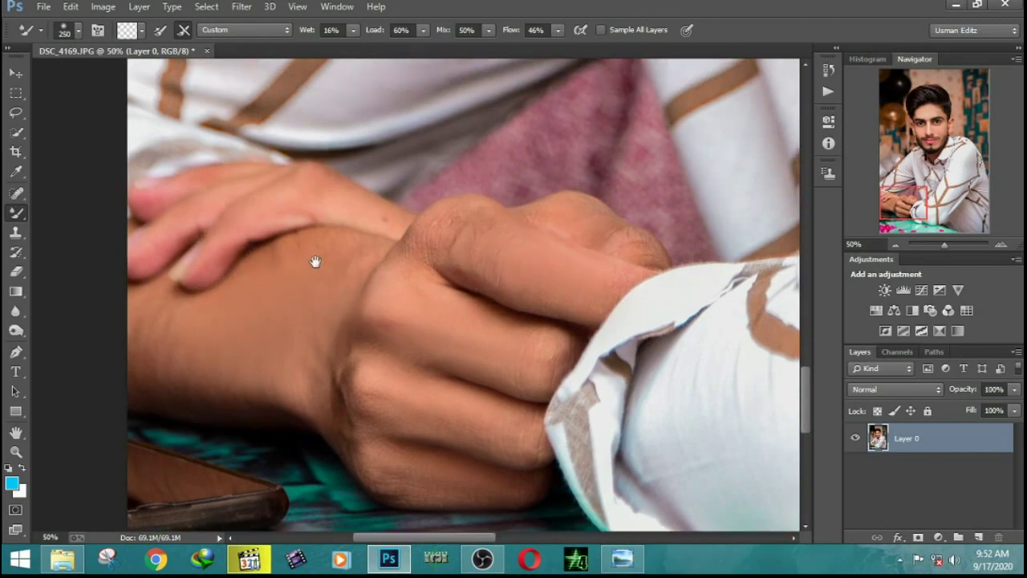
pyautogui.moveTo(314, 259); pyautogui.dragTo(238, 440)
pyautogui.scroll(-2, 238, 447)
pyautogui.scroll(-1, 237, 441)
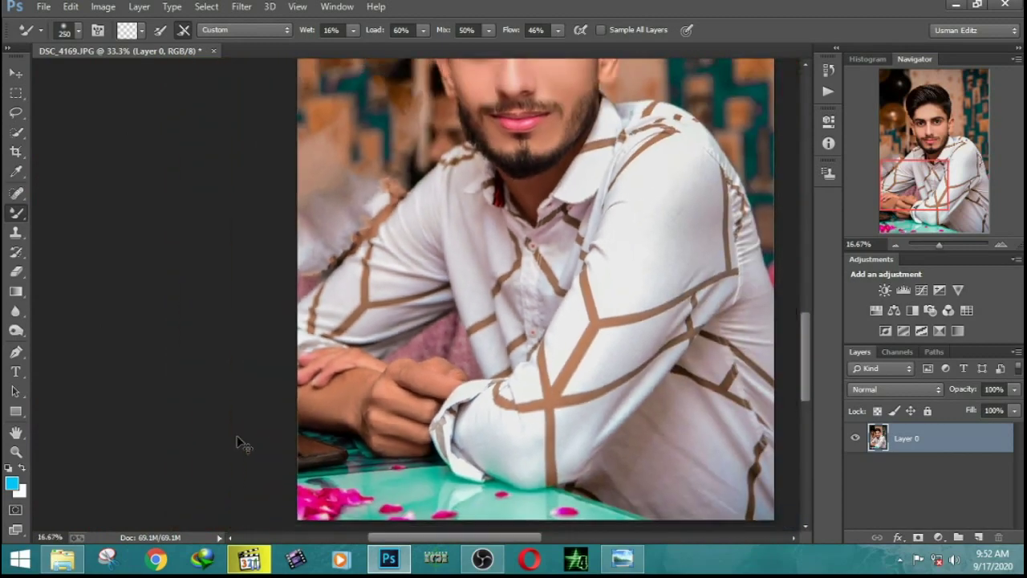
pyautogui.scroll(-2, 238, 438)
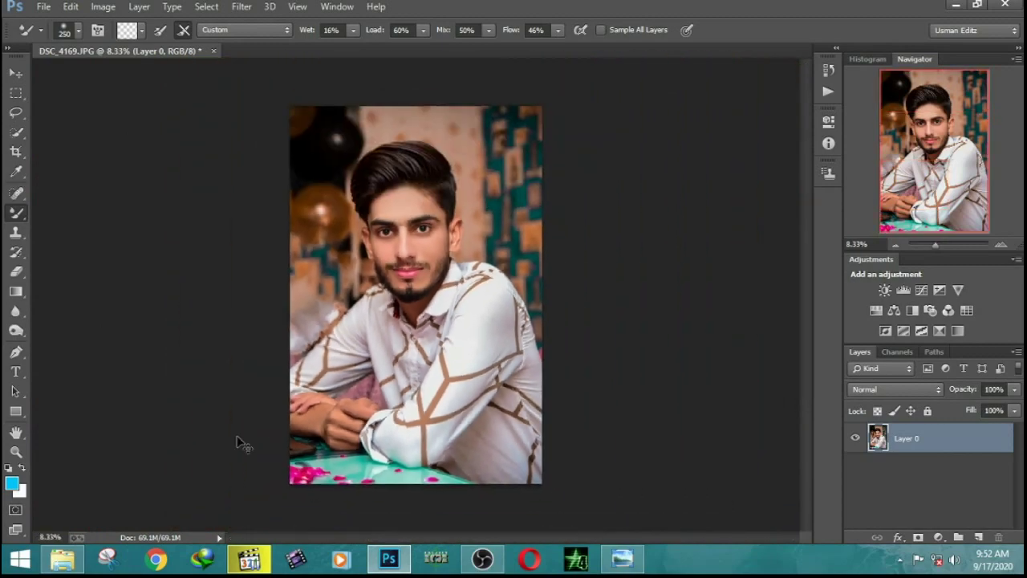
# Try a layer duplicate and a trial marquee around the face, undoing both.
pyautogui.hotkey('ctrl', 'j')
pyautogui.hotkey('ctrl', 'z')
pyautogui.hotkey('ctrl', 'j')
pyautogui.hotkey('ctrl', 'z')
pyautogui.click(18, 95)
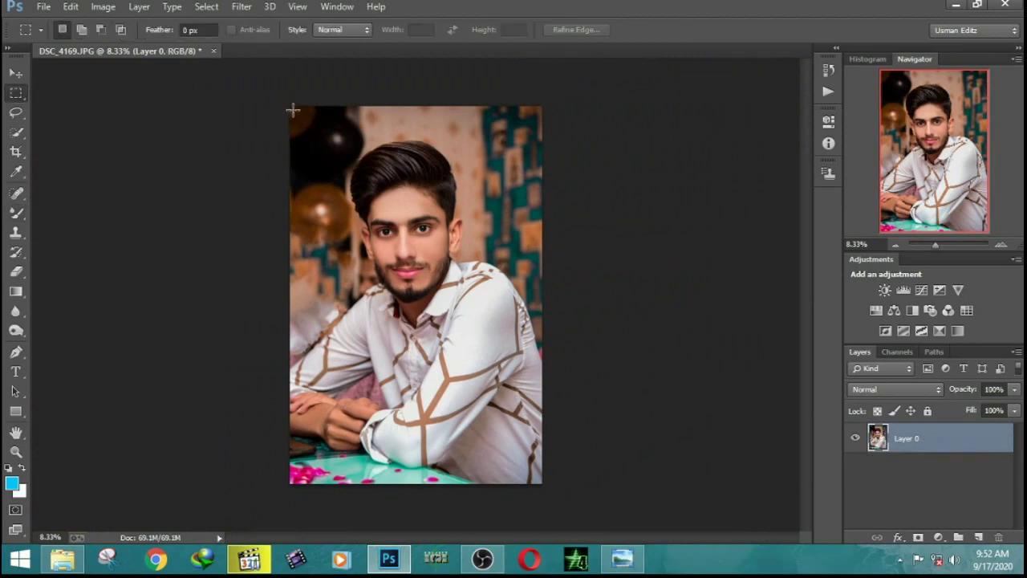
pyautogui.moveTo(293, 108); pyautogui.dragTo(463, 285)
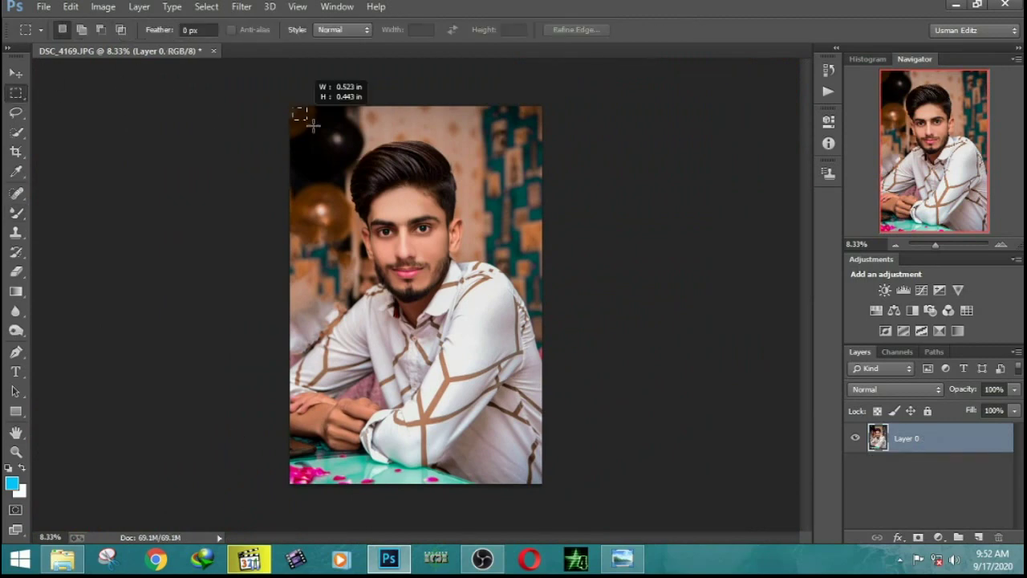
pyautogui.rightClick(382, 173)
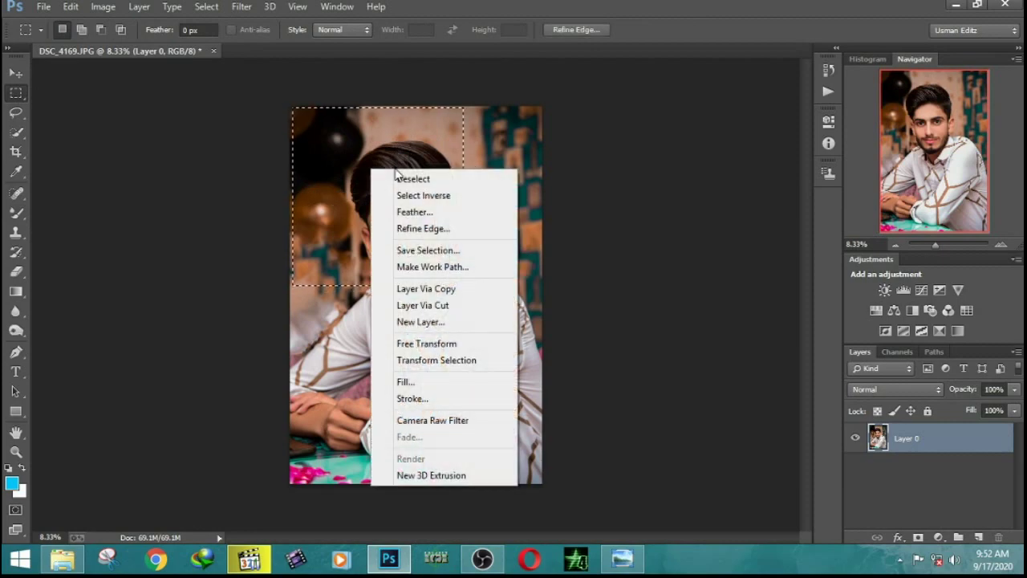
pyautogui.click(397, 177)
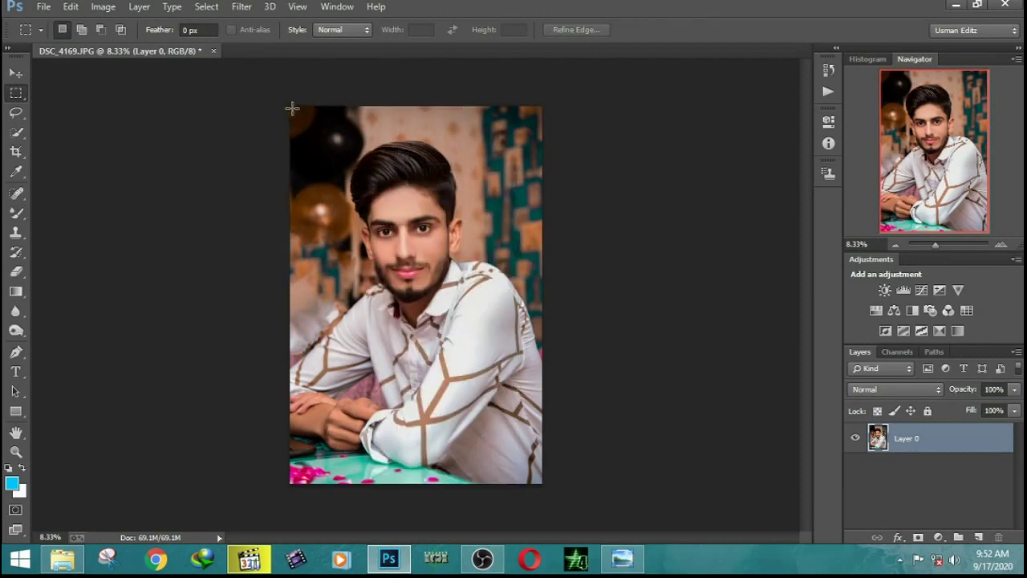
# Select the whole photo corner to corner and fill the selection with White.
pyautogui.moveTo(293, 108); pyautogui.dragTo(540, 482)
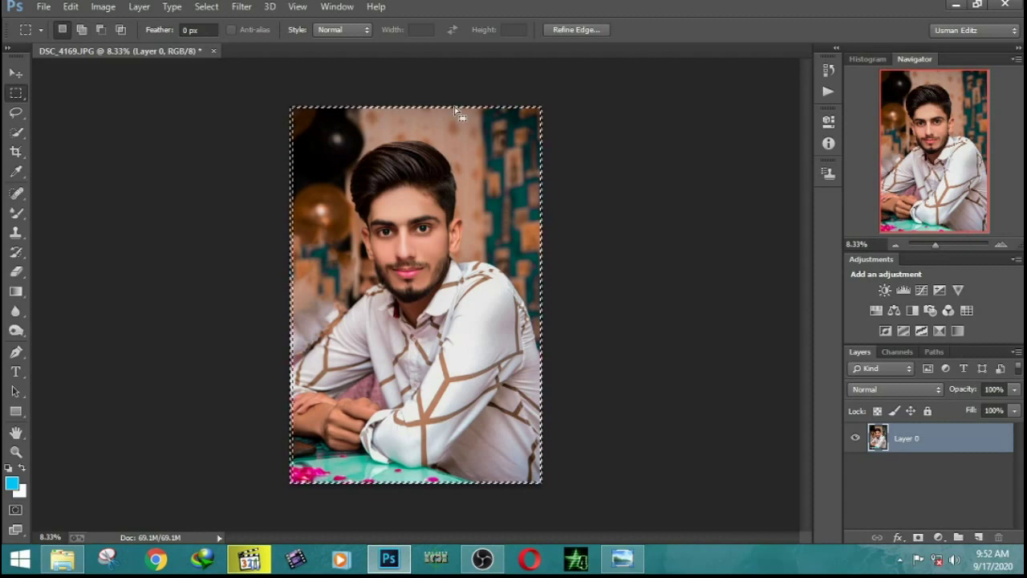
pyautogui.rightClick(459, 115)
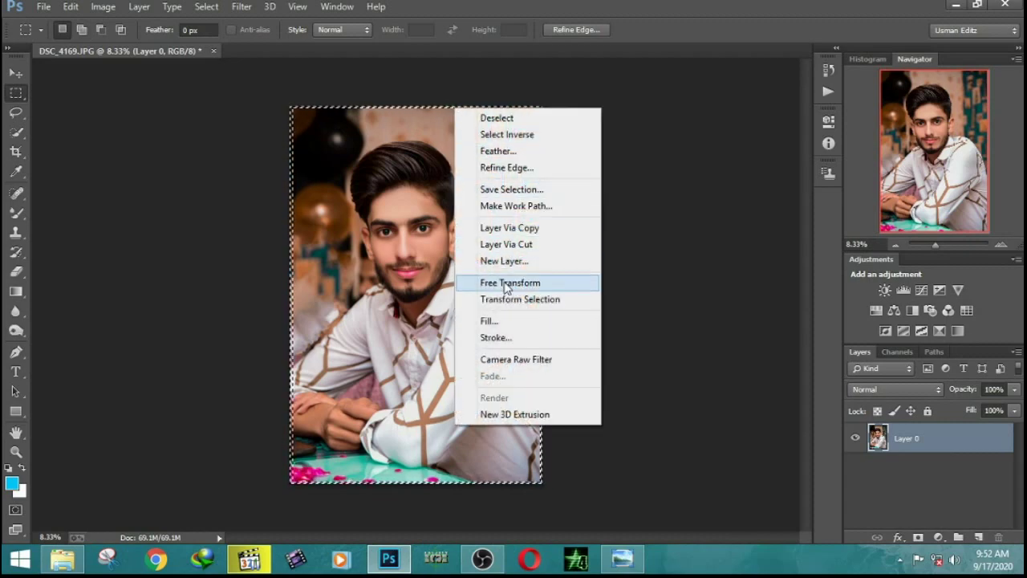
pyautogui.click(503, 321)
pyautogui.click(513, 164)
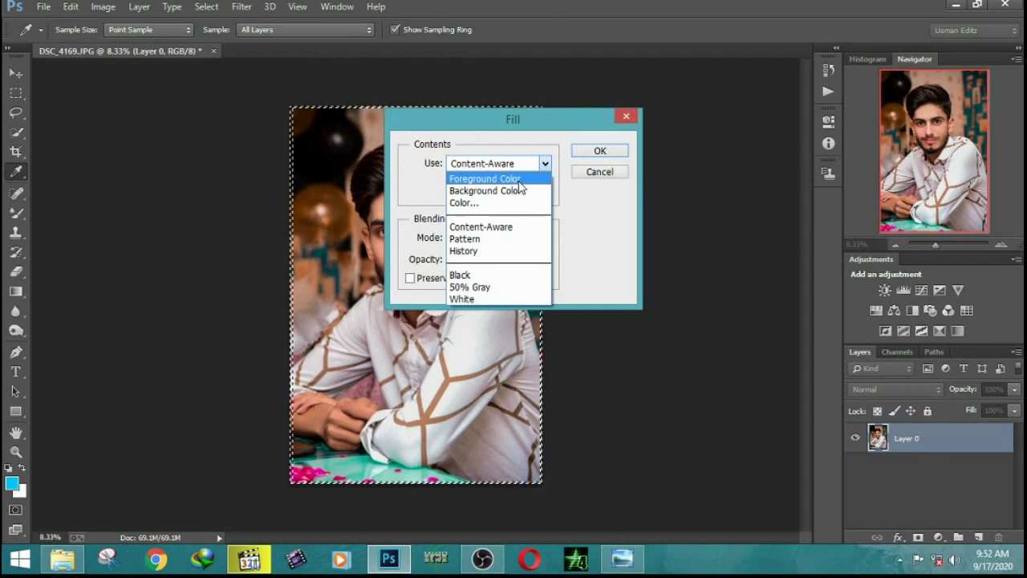
pyautogui.click(486, 300)
pyautogui.click(594, 172)
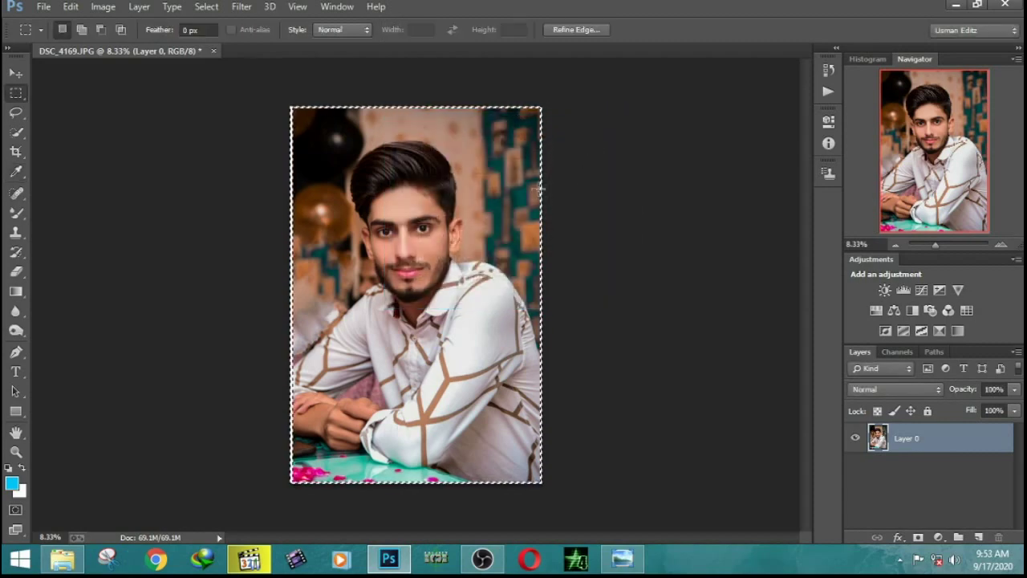
# Merge a new empty layer down into the photo and pick the cxb logo file.
pyautogui.hotkey('ctrl', 'shift', 'alt', 'n')
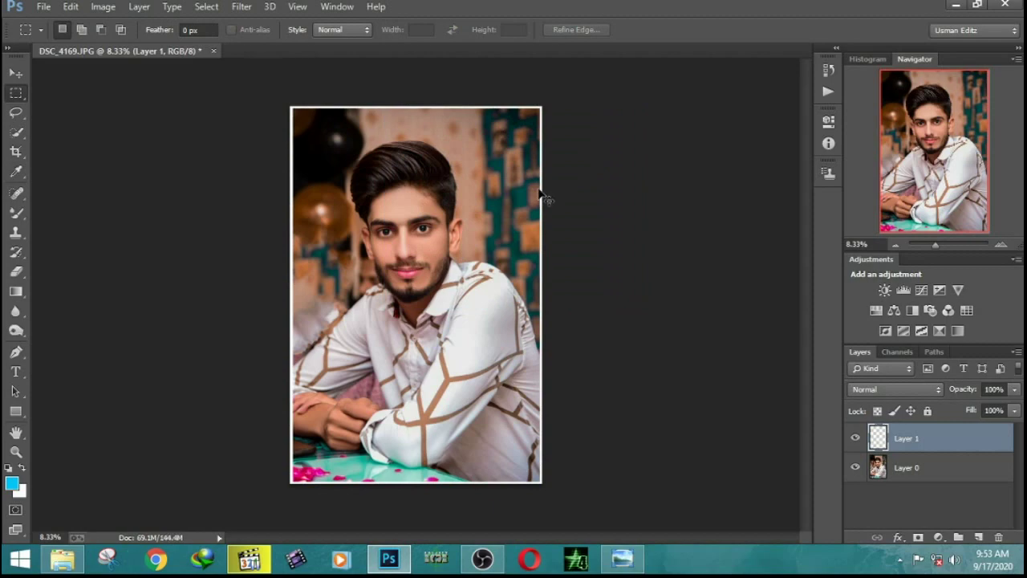
pyautogui.hotkey('ctrl', 'e')
pyautogui.hotkey('ctrl', 'j')
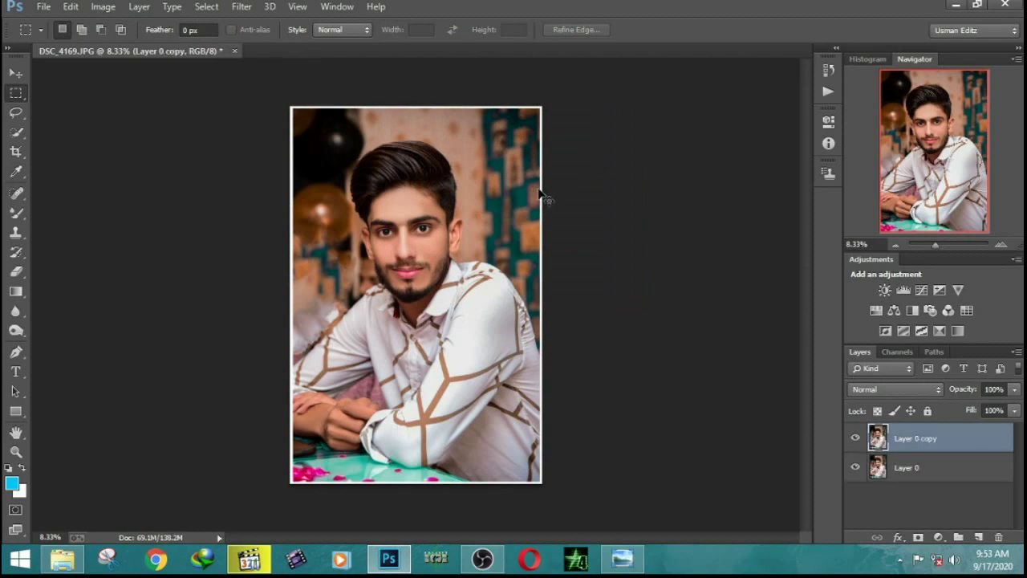
pyautogui.hotkey('ctrl', 'z')
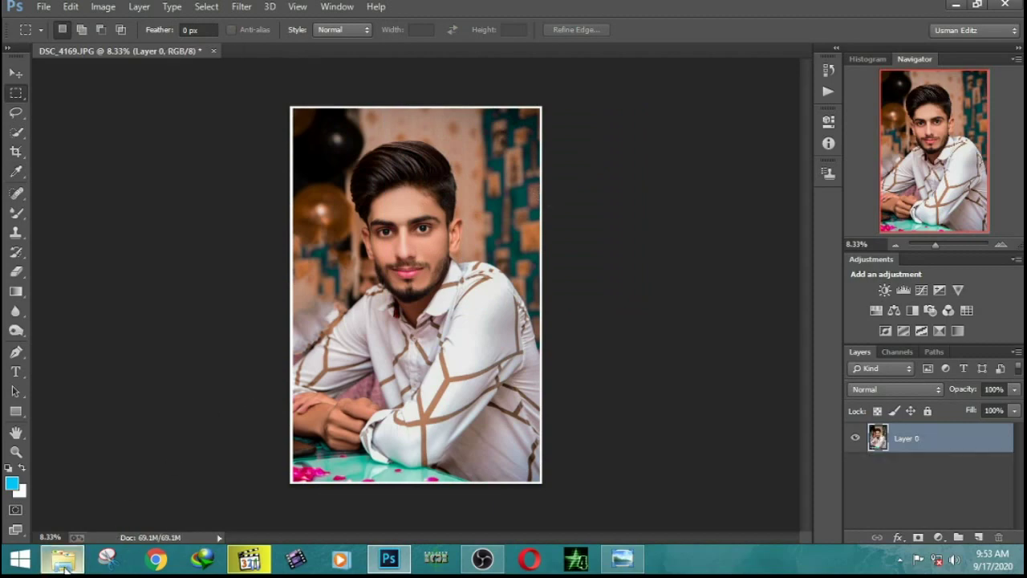
pyautogui.click(64, 560)
pyautogui.moveTo(344, 128); pyautogui.dragTo(257, 566)
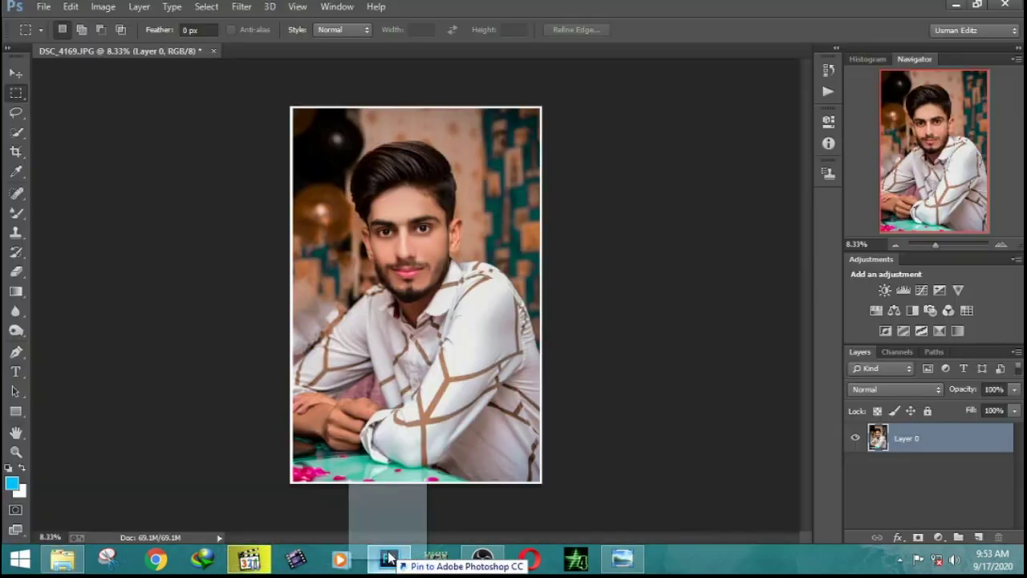
# Place the cxb logo onto the portrait as a Multiply layer to hide its white background.
pyautogui.moveTo(257, 566); pyautogui.dragTo(411, 216)
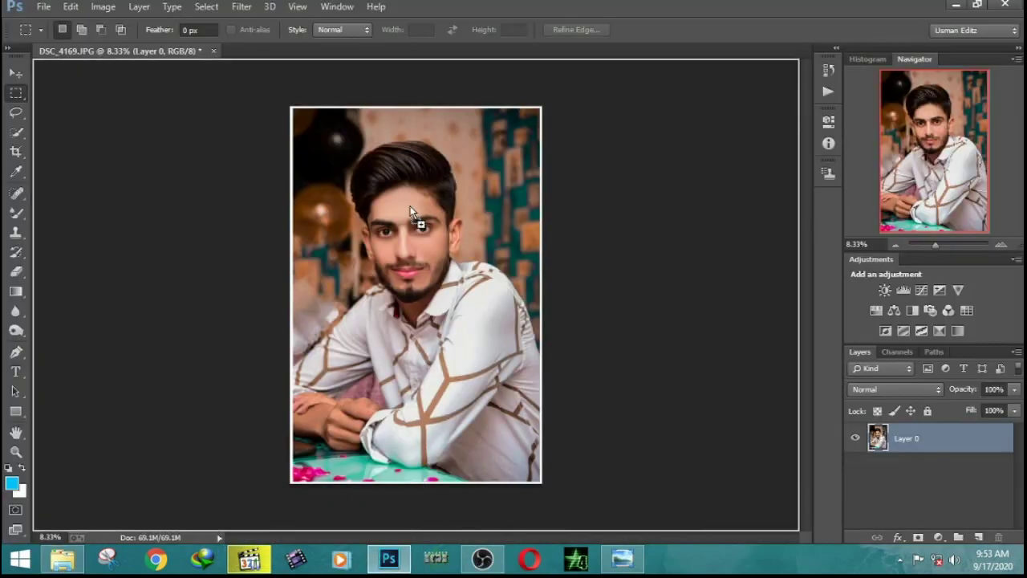
pyautogui.moveTo(483, 176); pyautogui.dragTo(506, 228)
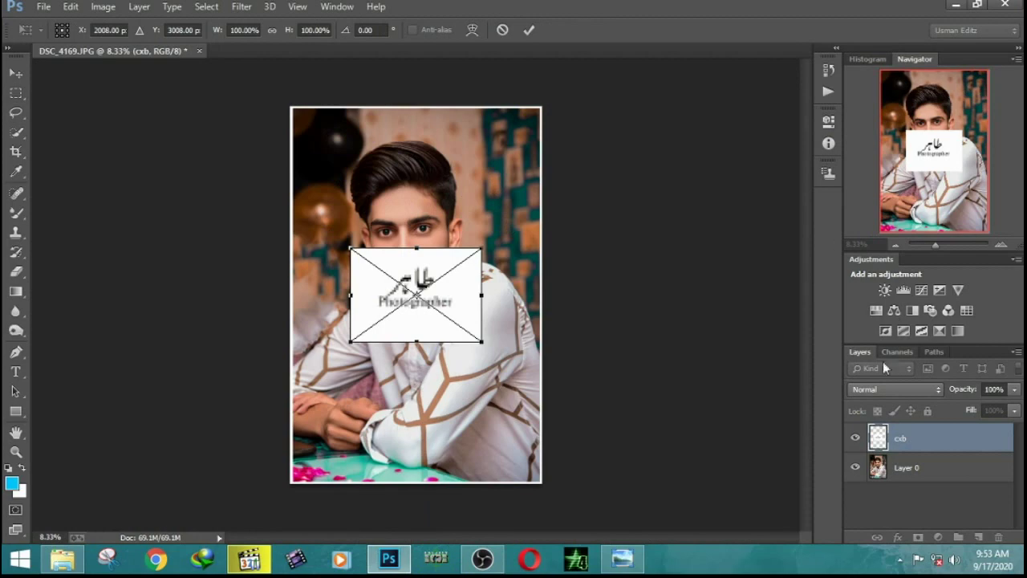
pyautogui.click(887, 389)
pyautogui.click(871, 61)
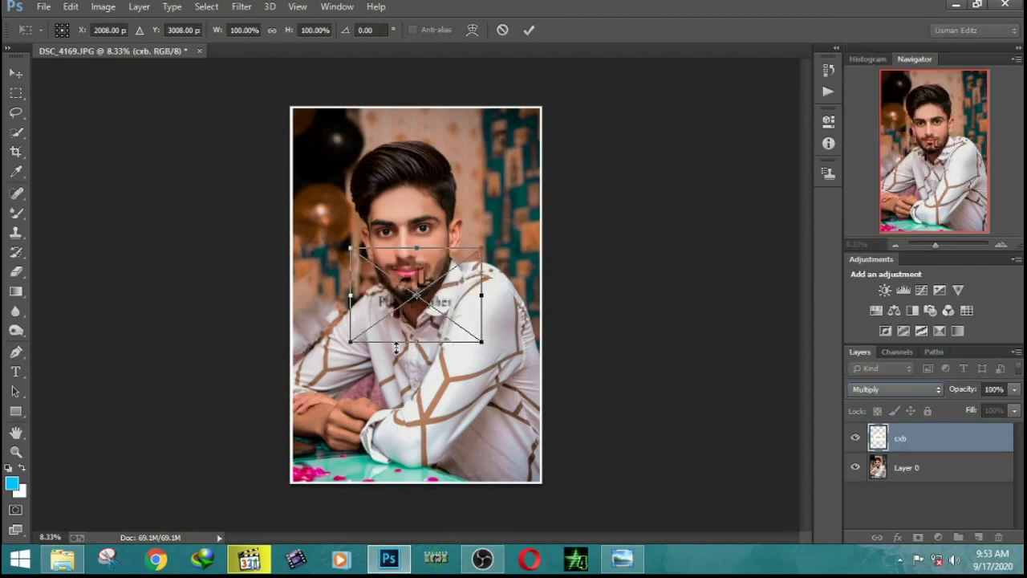
# Scale the logo to about 25% and position it near the photo's top-right corner.
pyautogui.hotkey('ctrl', '+')
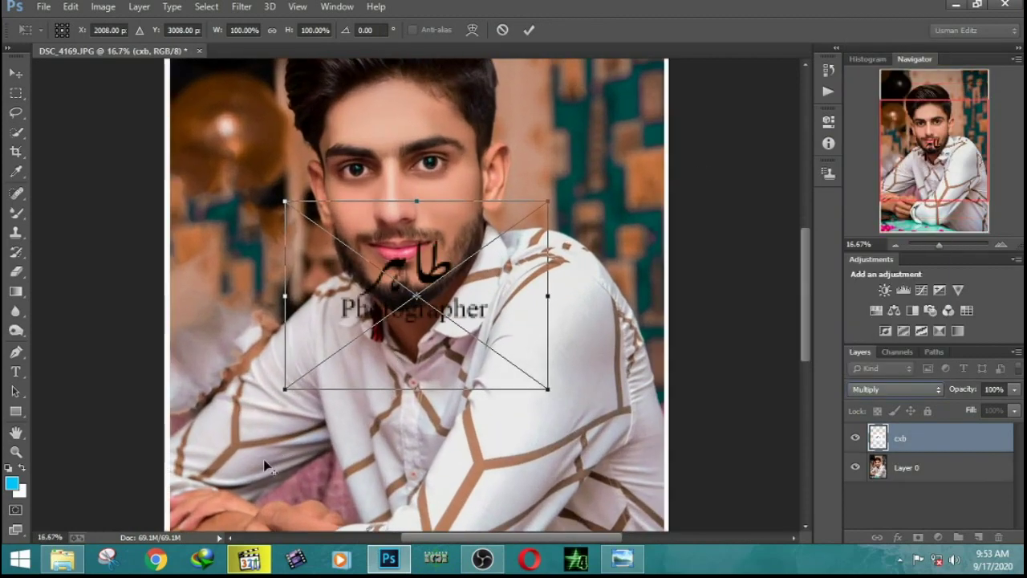
pyautogui.moveTo(286, 389); pyautogui.dragTo(385, 317)
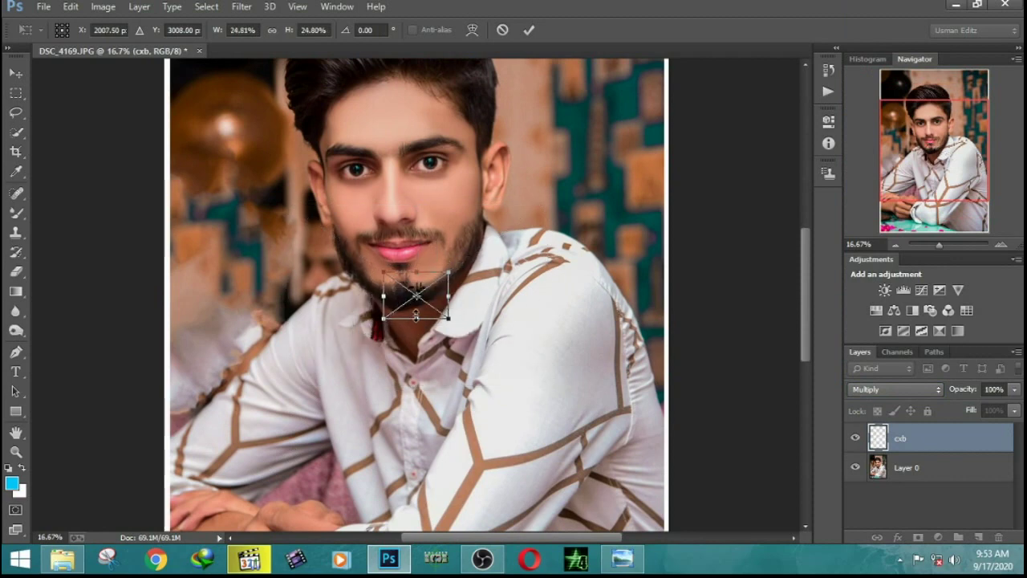
pyautogui.moveTo(417, 280)
pyautogui.mouseDown()
pyautogui.moveTo(477, 443)
pyautogui.moveTo(579, 239)
pyautogui.mouseUp()
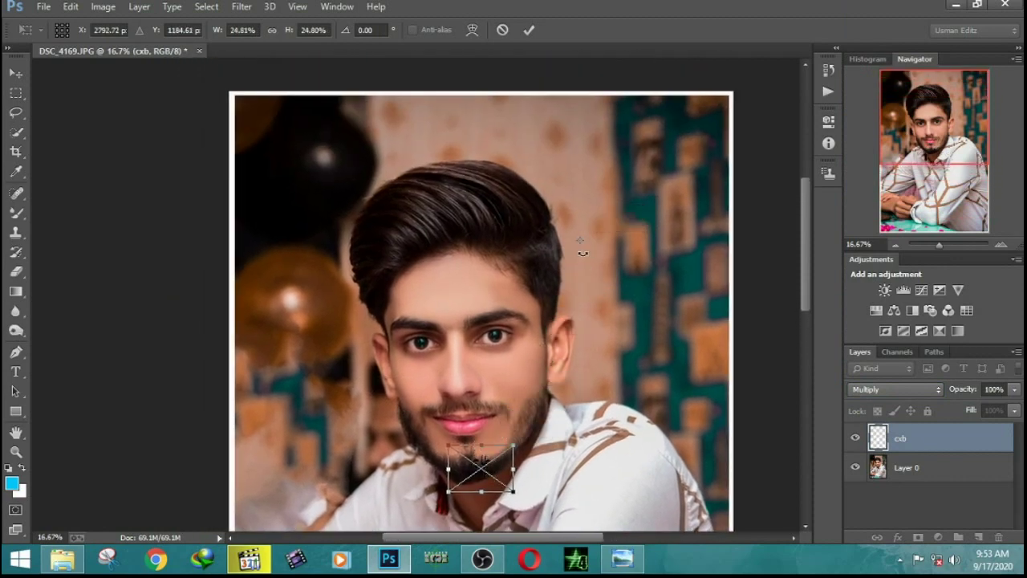
pyautogui.moveTo(485, 469); pyautogui.dragTo(698, 128)
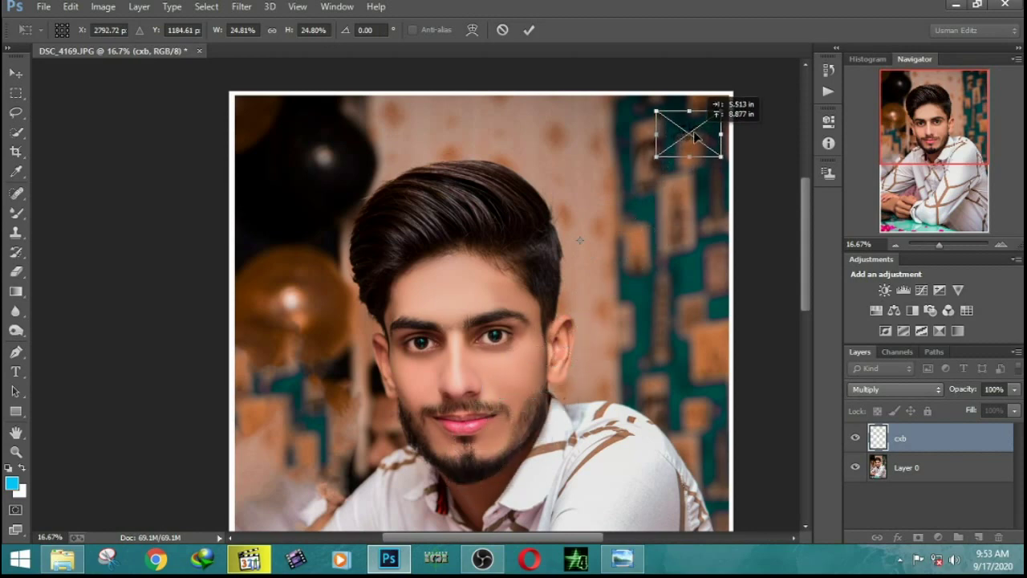
pyautogui.moveTo(657, 151); pyautogui.dragTo(653, 147)
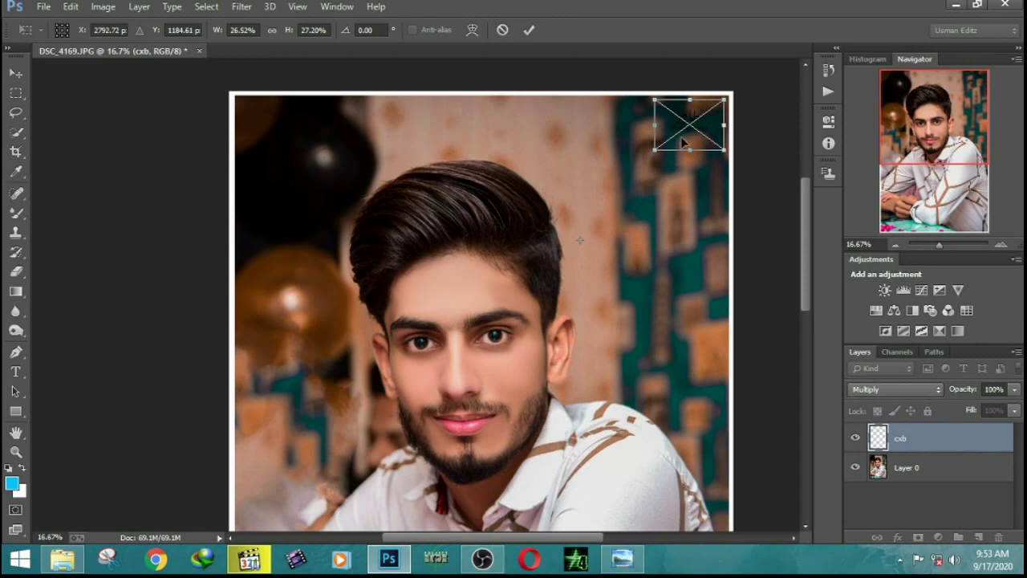
pyautogui.moveTo(679, 132)
pyautogui.mouseDown()
pyautogui.moveTo(585, 130)
pyautogui.moveTo(581, 139)
pyautogui.moveTo(619, 137)
pyautogui.mouseUp()
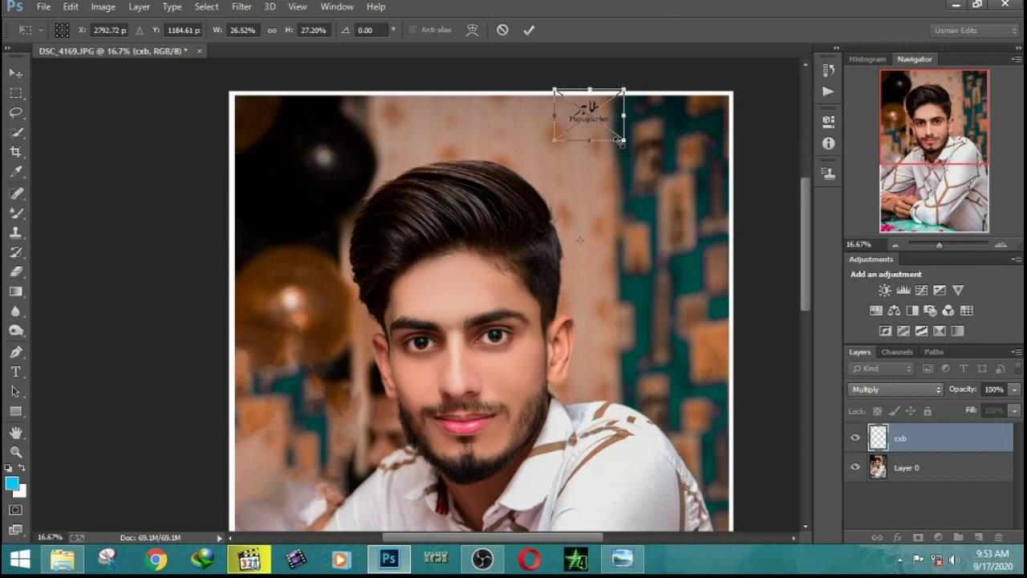
pyautogui.press('Return')
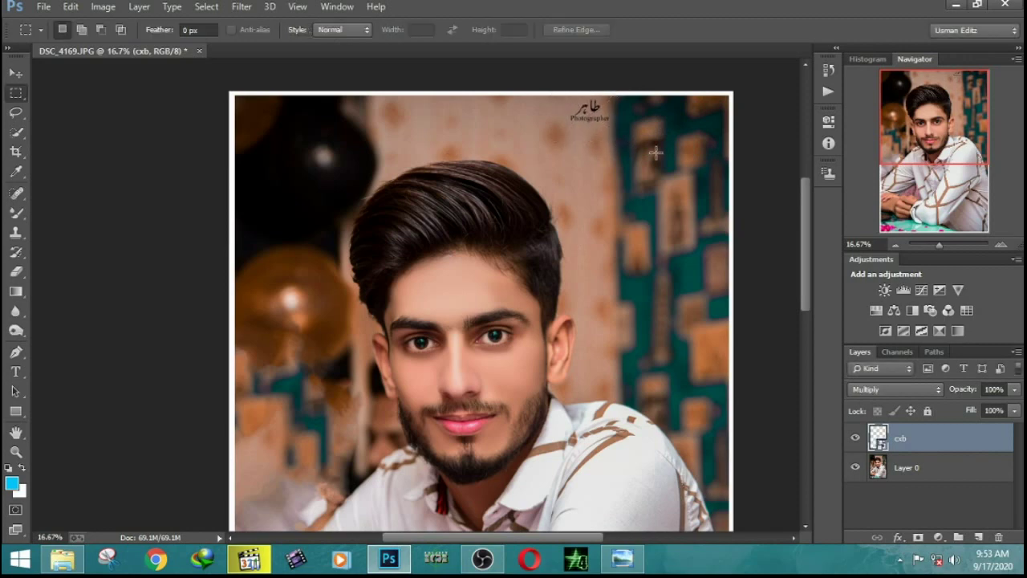
pyautogui.hotkey('ctrl', '-')
pyautogui.hotkey('ctrl', '-')
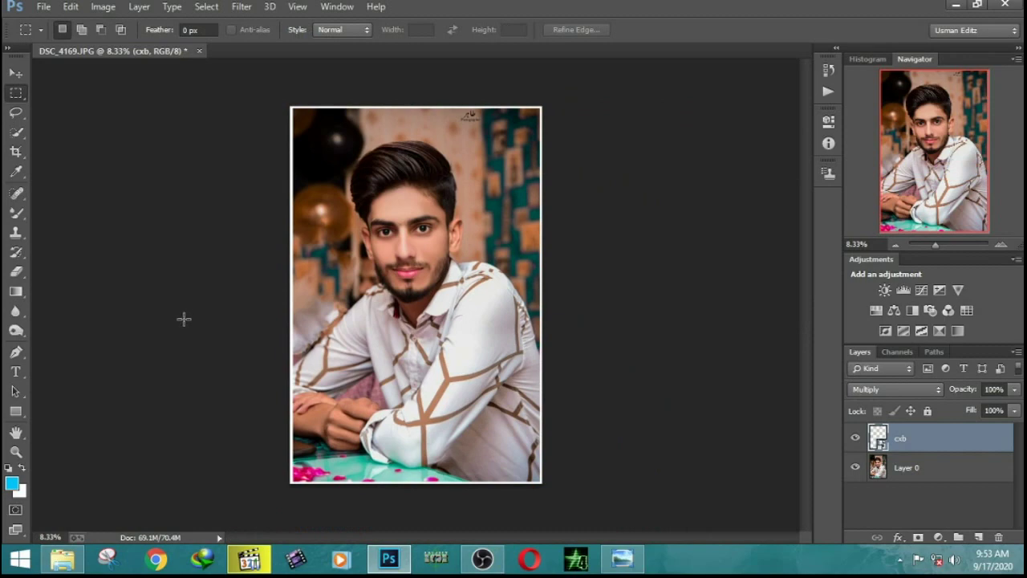
# Save the watermarked portrait as JPEG file '1' in the originals' folder, accepting default JPEG options.
pyautogui.hotkey('ctrl', 'shift', 's')
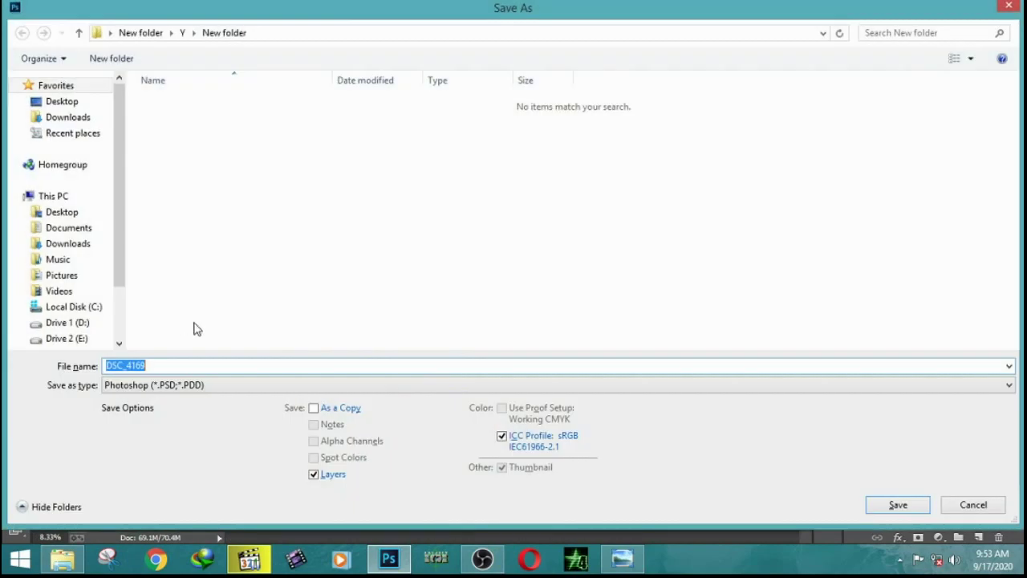
pyautogui.click(195, 370)
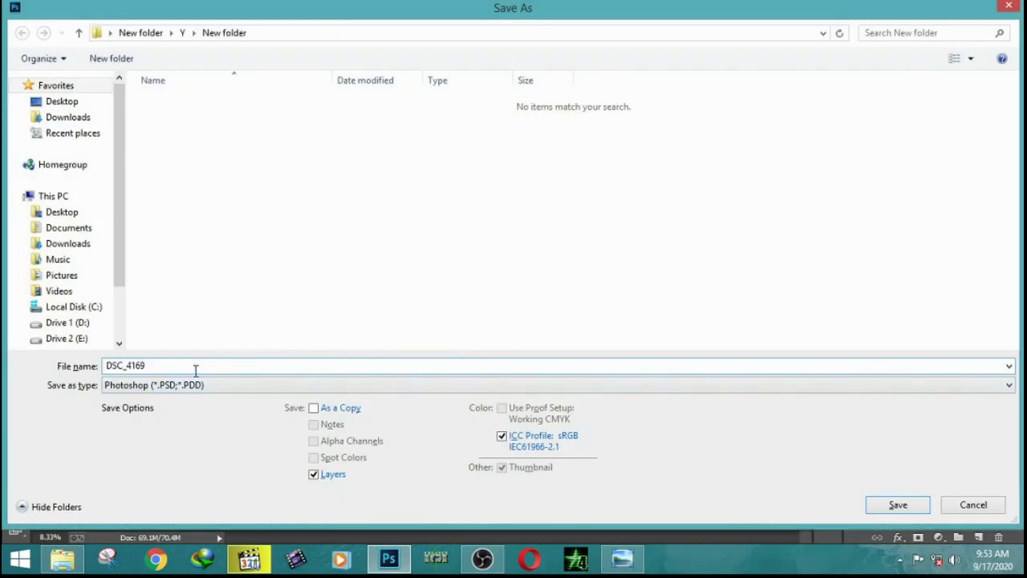
pyautogui.press('BackSpace')
pyautogui.press('BackSpace')
pyautogui.press('BackSpace')
pyautogui.press('BackSpace')
pyautogui.click(175, 387)
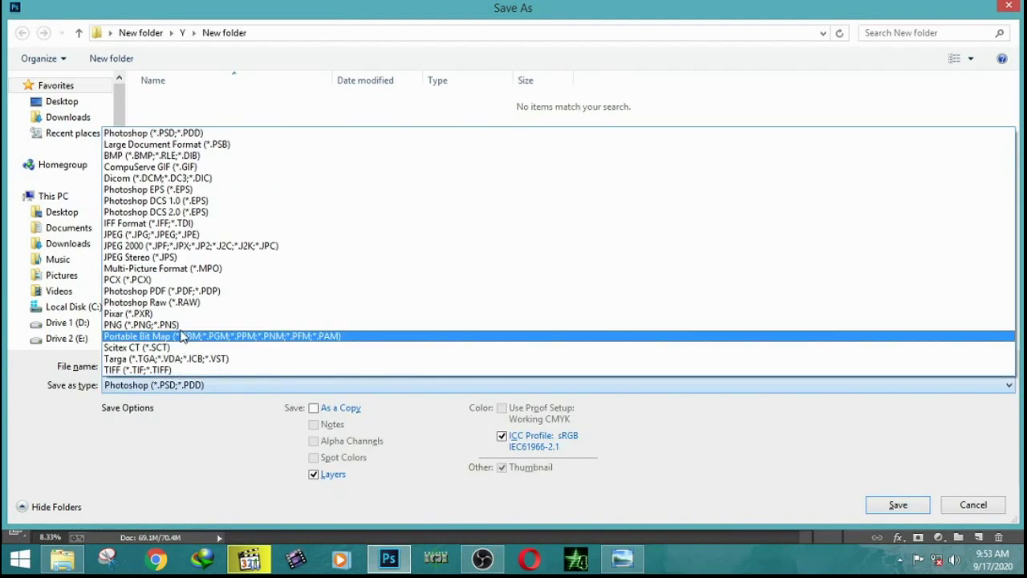
pyautogui.click(321, 242)
pyautogui.click(883, 505)
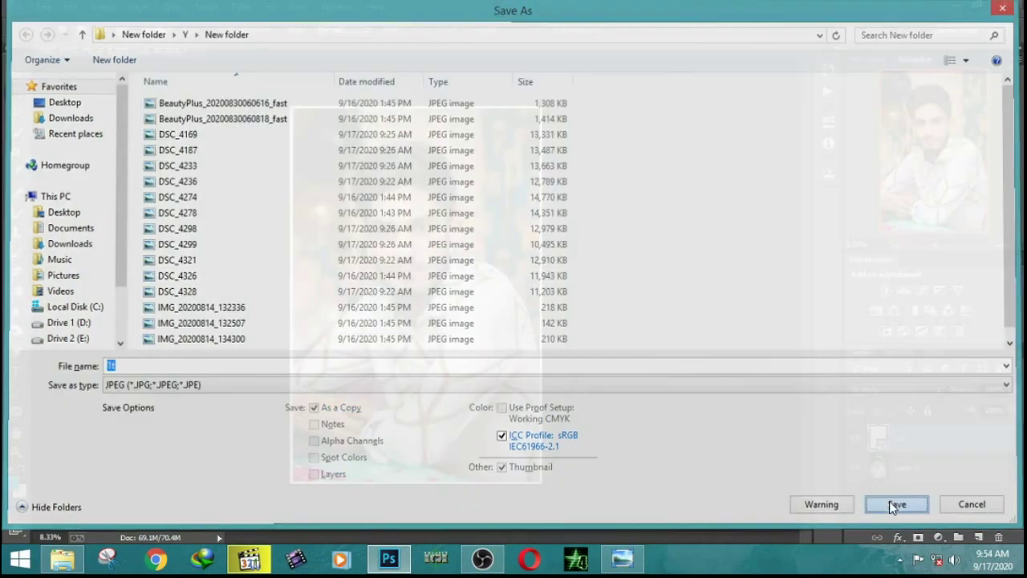
pyautogui.click(604, 136)
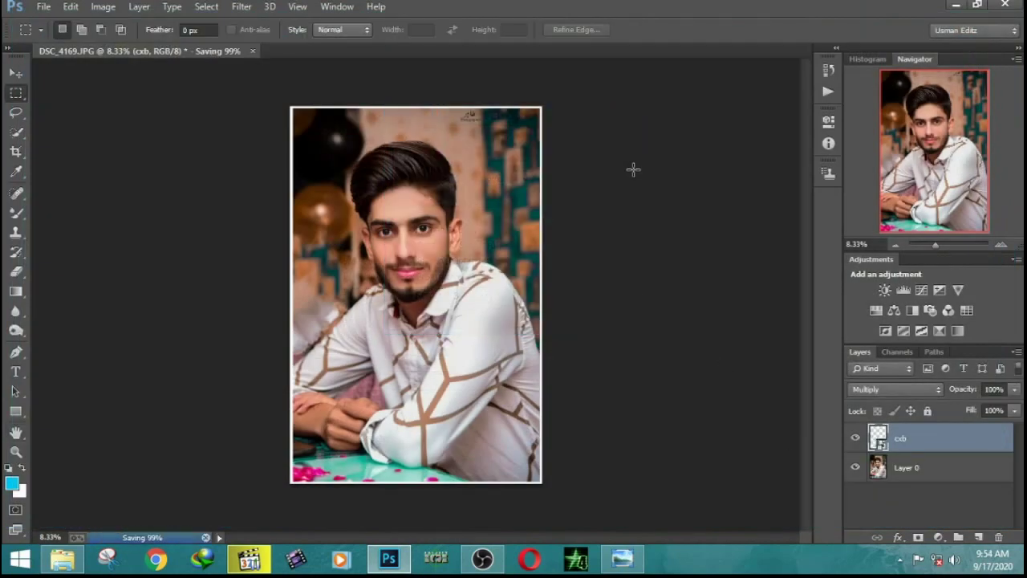